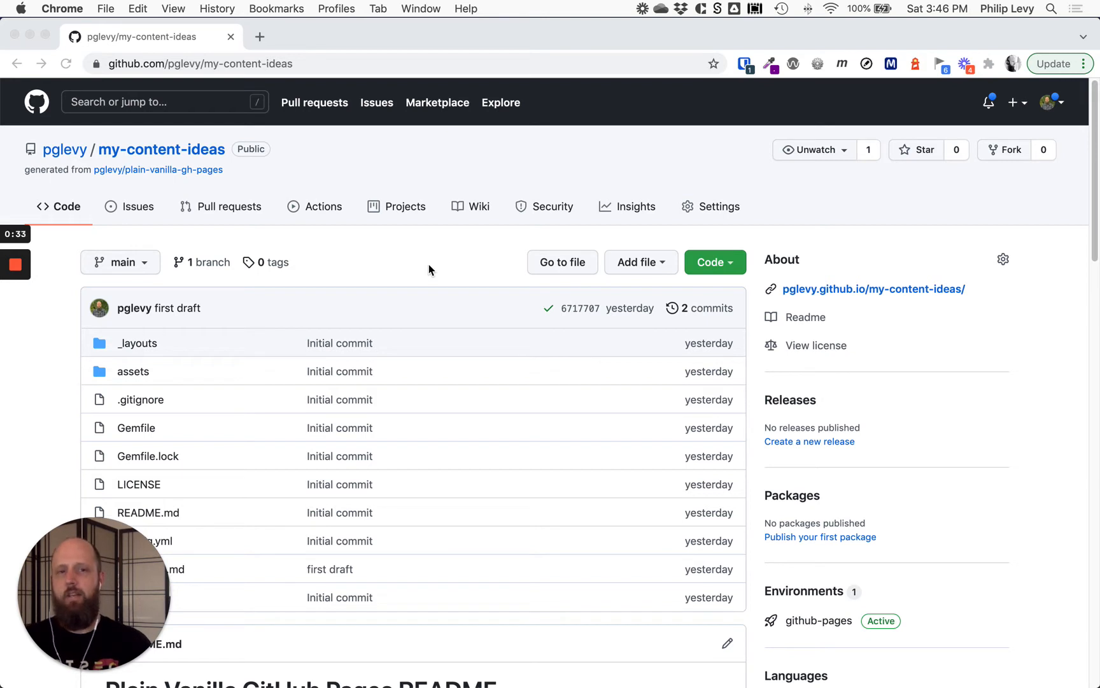
# Check the list of branches in the my-content-ideas repository.
pyautogui.click(428, 270)
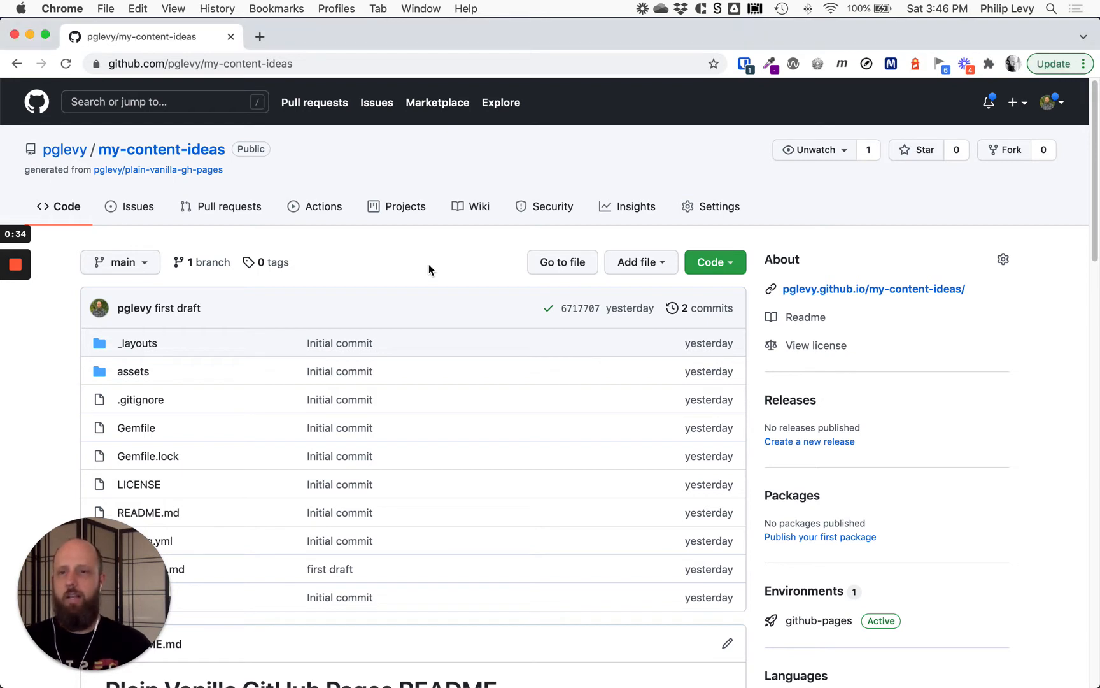
pyautogui.click(151, 268)
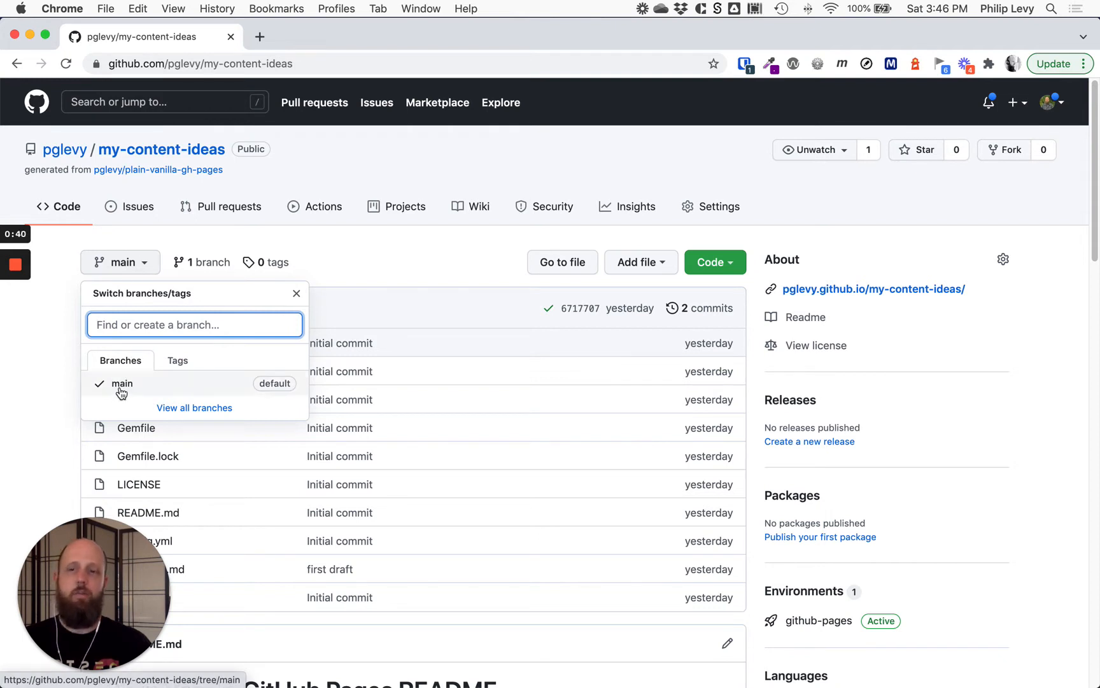
pyautogui.click(56, 322)
# Open first-page.md from the repository's file list and start editing it.
pyautogui.scroll(-5, 205, 393)
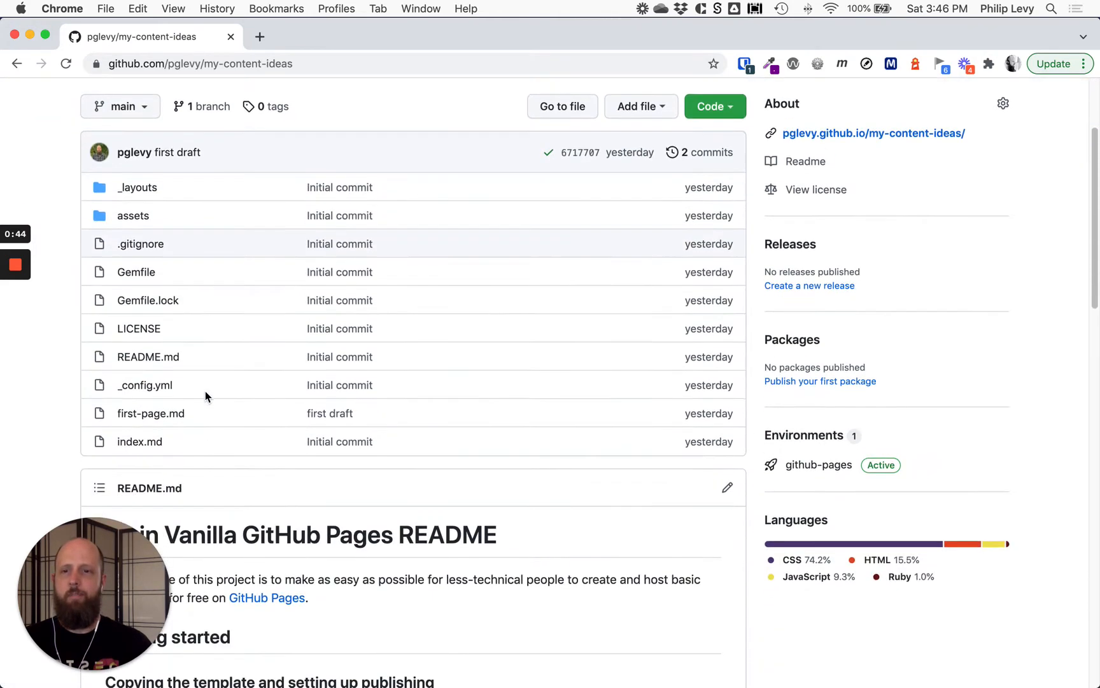
pyautogui.click(174, 420)
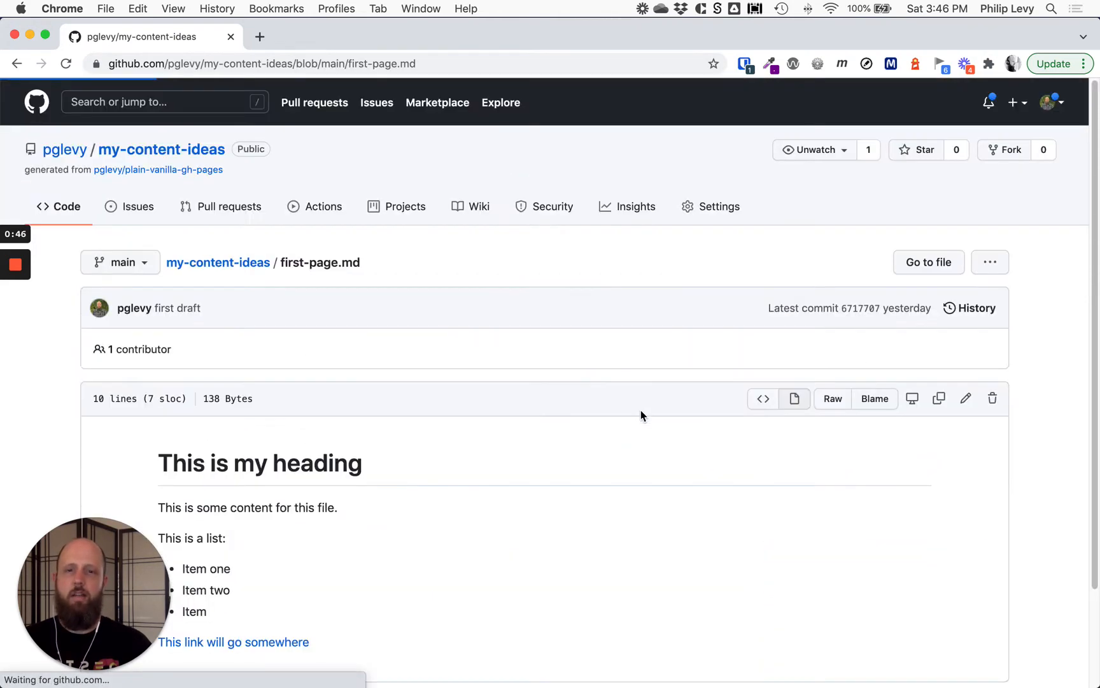
pyautogui.scroll(-3, 550, 391)
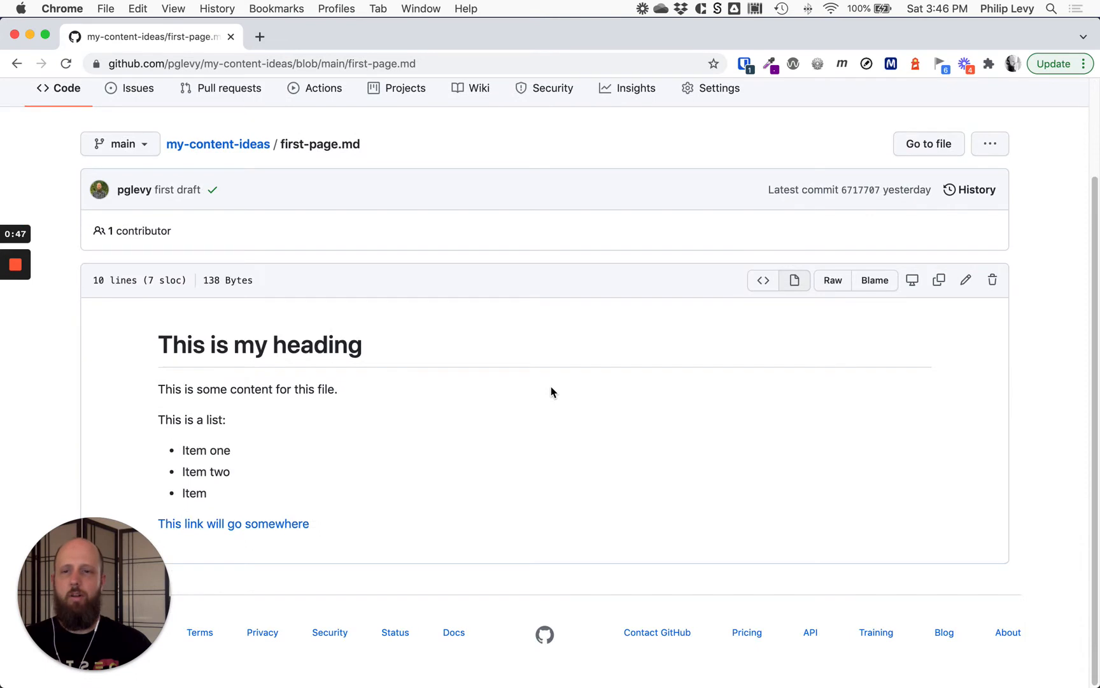
pyautogui.click(965, 285)
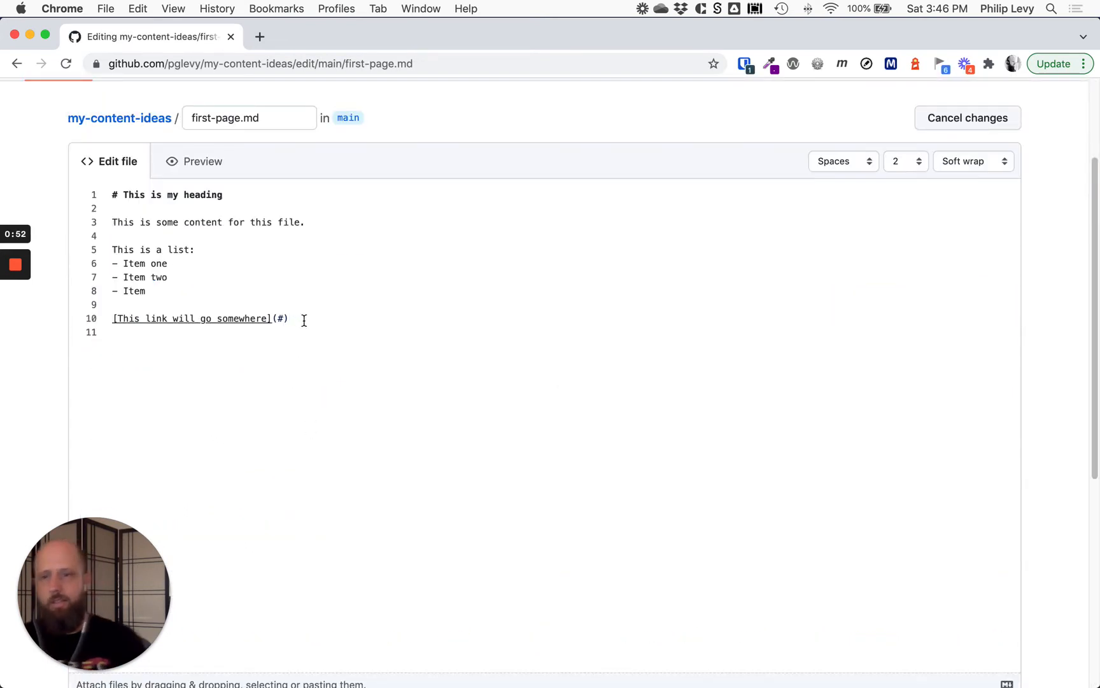
# Add the blockquote line "> Add some content as a blockquote" below the link, separated by a blank line.
pyautogui.press('Return')
pyautogui.press('Return')
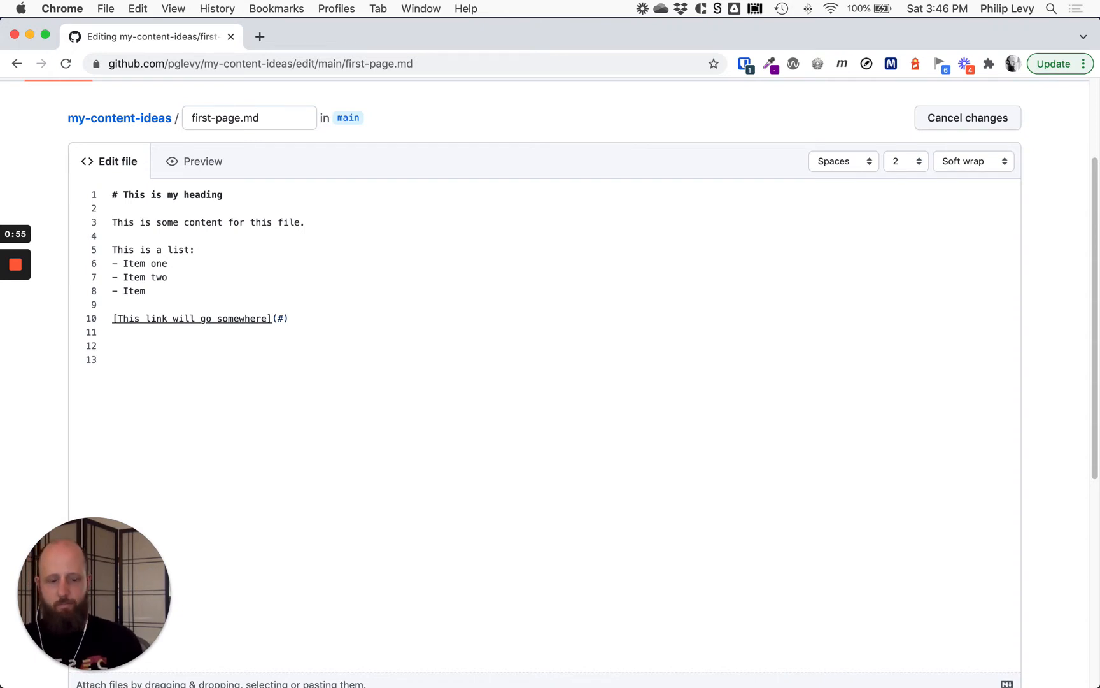
pyautogui.write('> Add some')
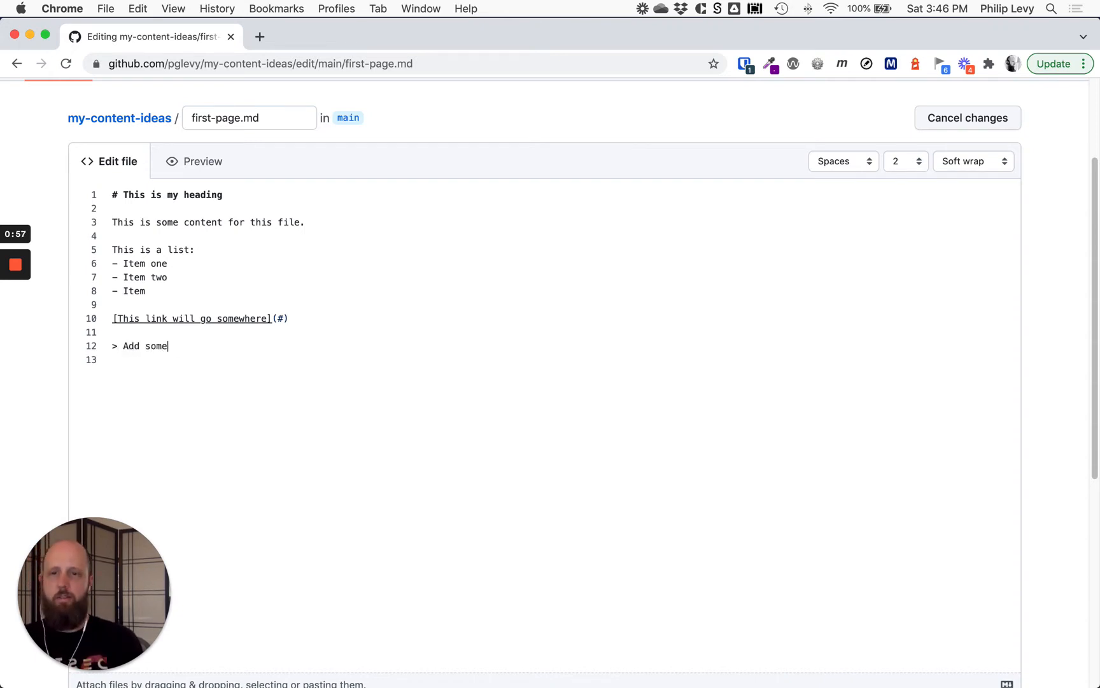
pyautogui.write(' content ')
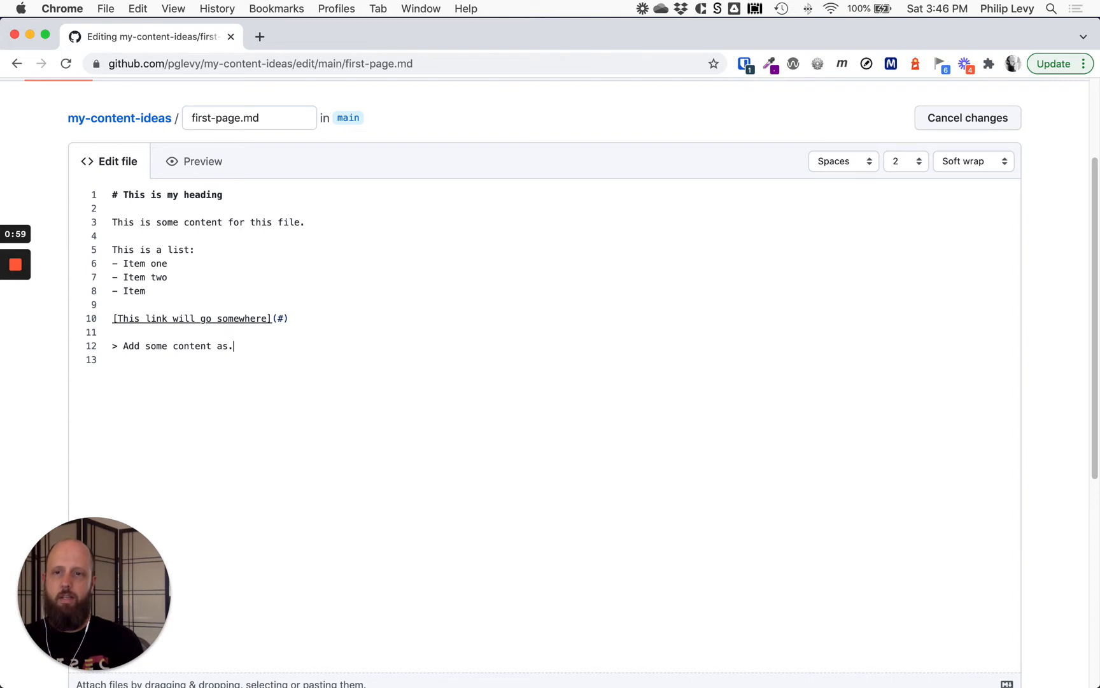
pyautogui.write('as a blockquote')
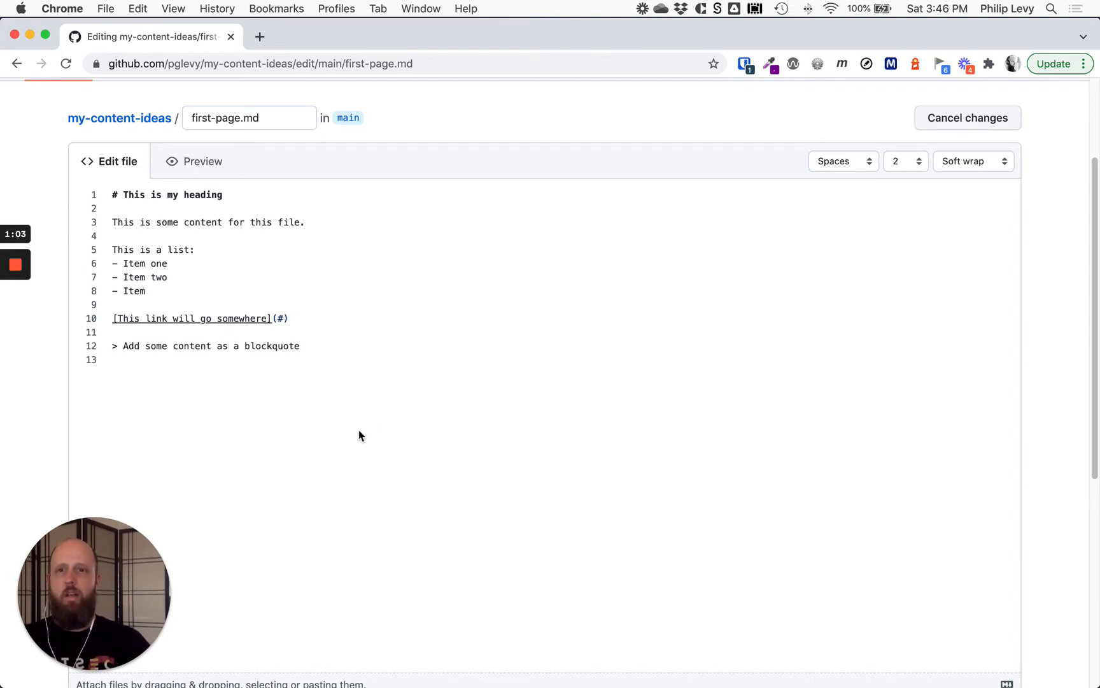
# Preview the rendered first-page.md with the new blockquote.
pyautogui.click(214, 163)
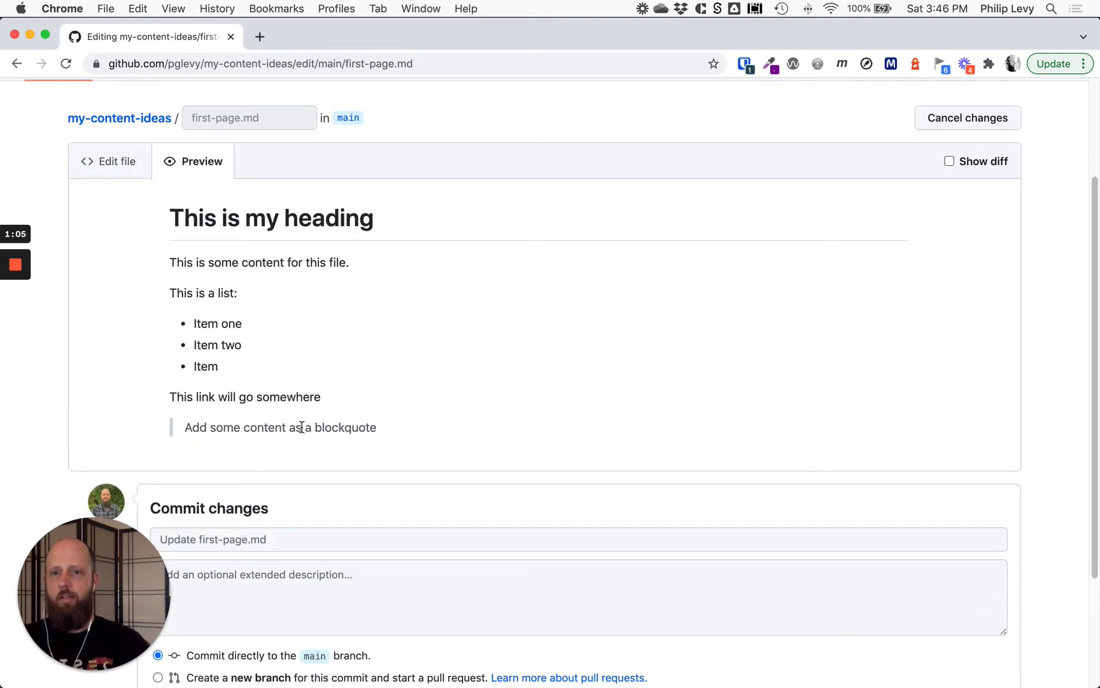
pyautogui.scroll(-5, 352, 415)
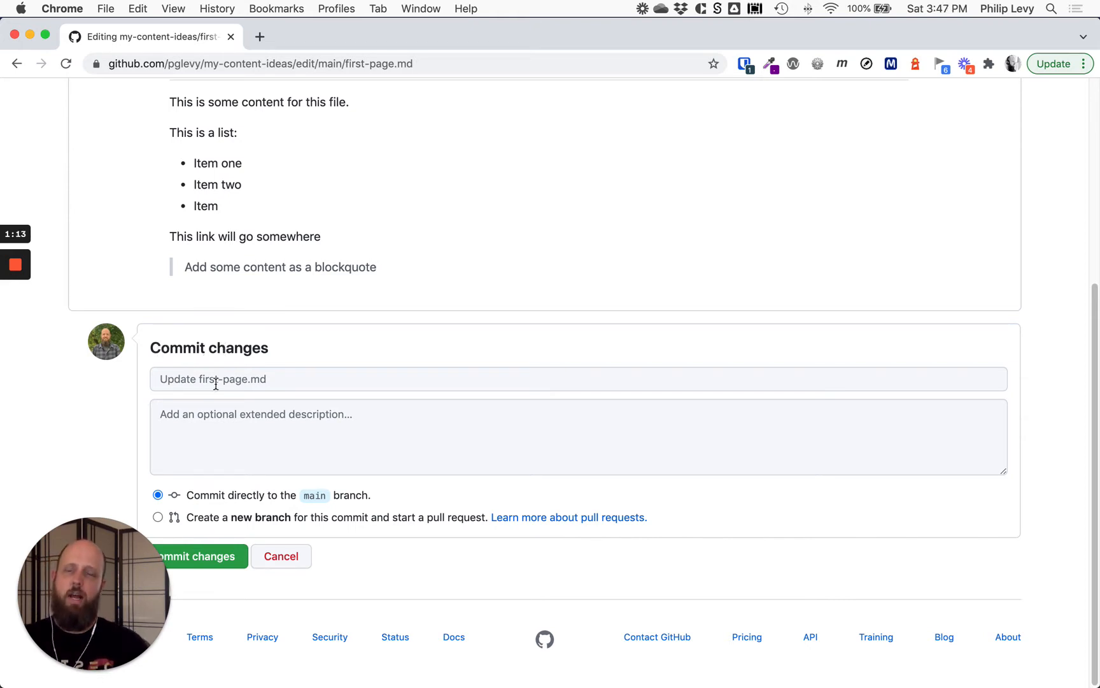
pyautogui.scroll(2, 304, 354)
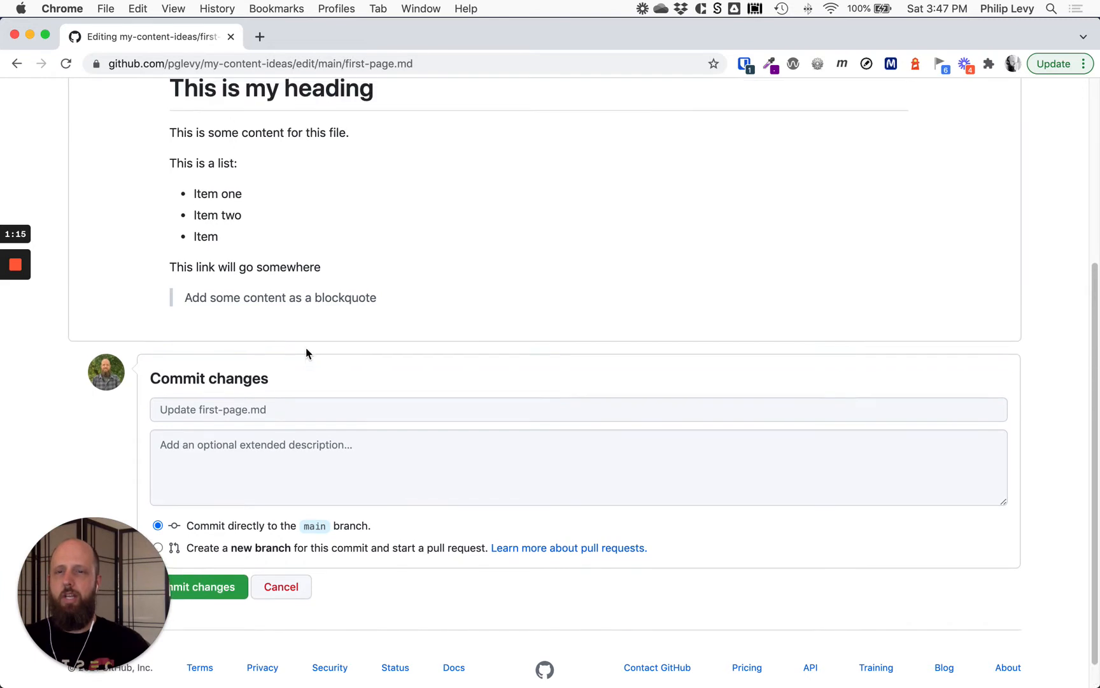
pyautogui.scroll(3, 306, 353)
# Commit the edit directly to the main branch with the message "Added a blockquote".
pyautogui.scroll(-4, 311, 367)
pyautogui.click(230, 380)
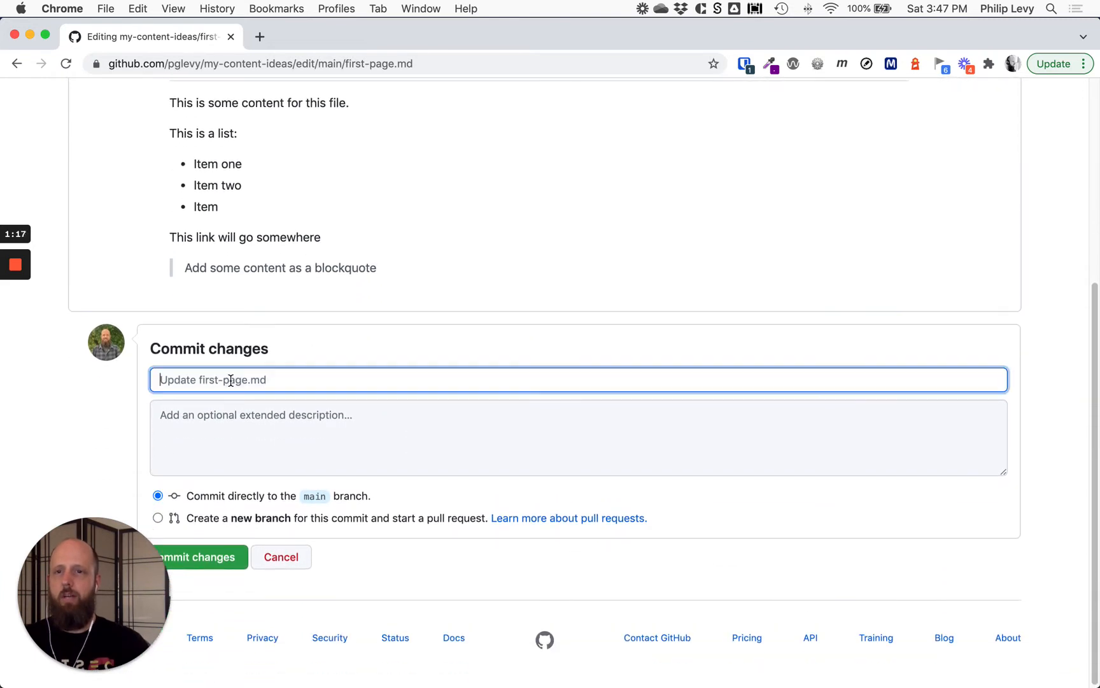
pyautogui.write('Add')
pyautogui.press('BackSpace')
pyautogui.press('BackSpace')
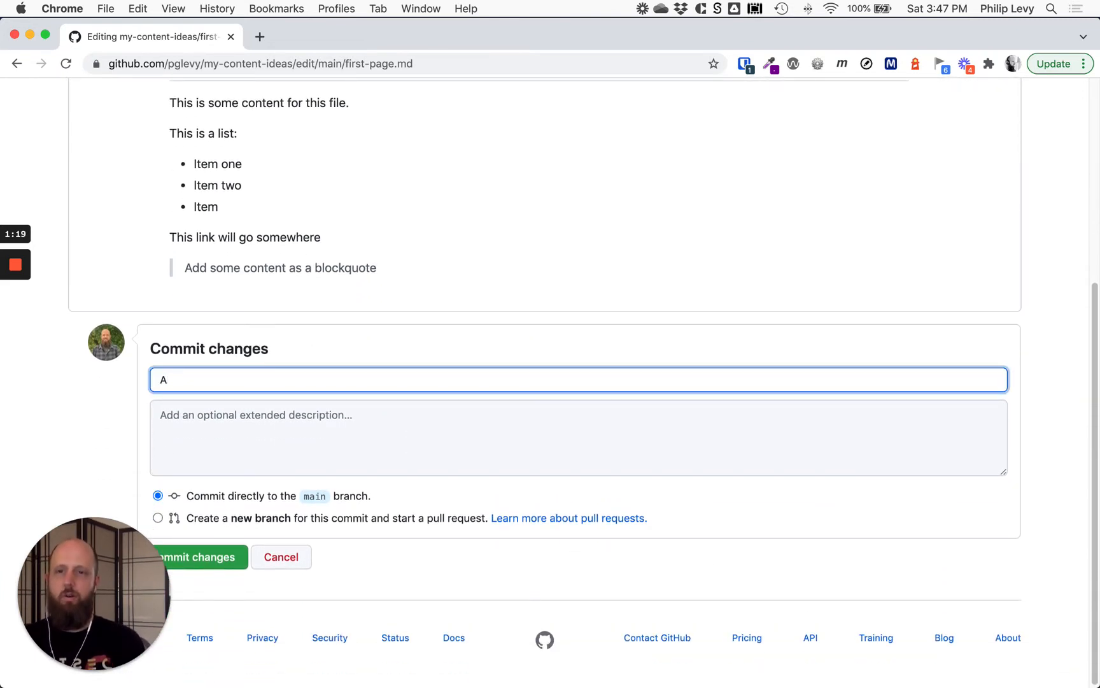
pyautogui.write('dded a blo')
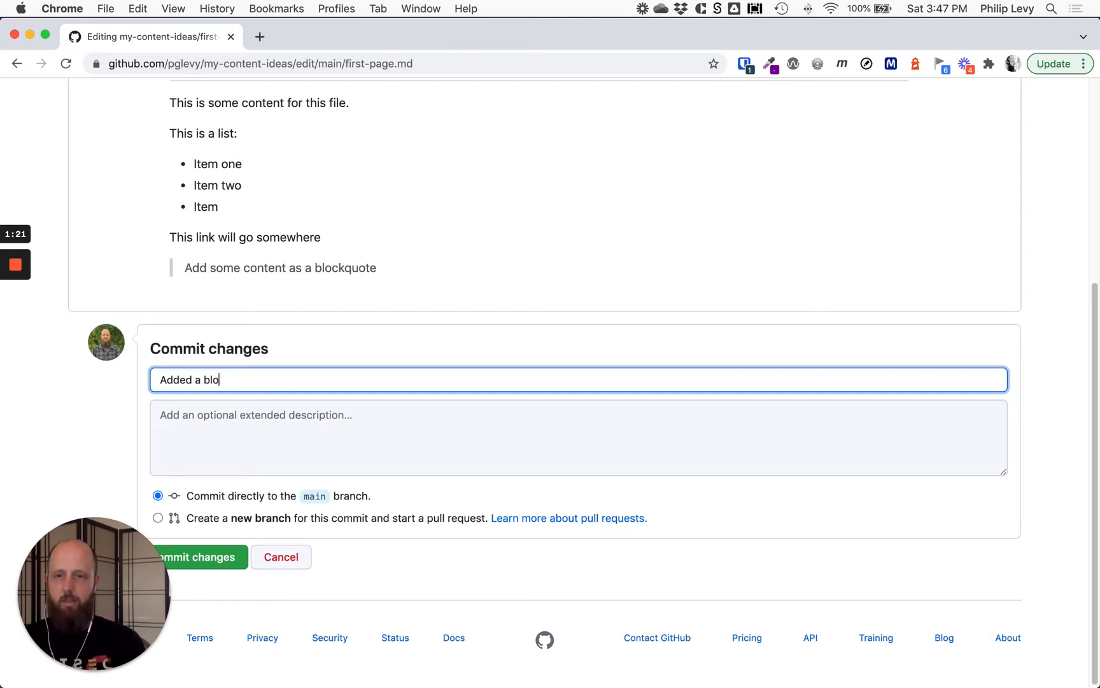
pyautogui.write('ckquote')
pyautogui.scroll(-1, 312, 402)
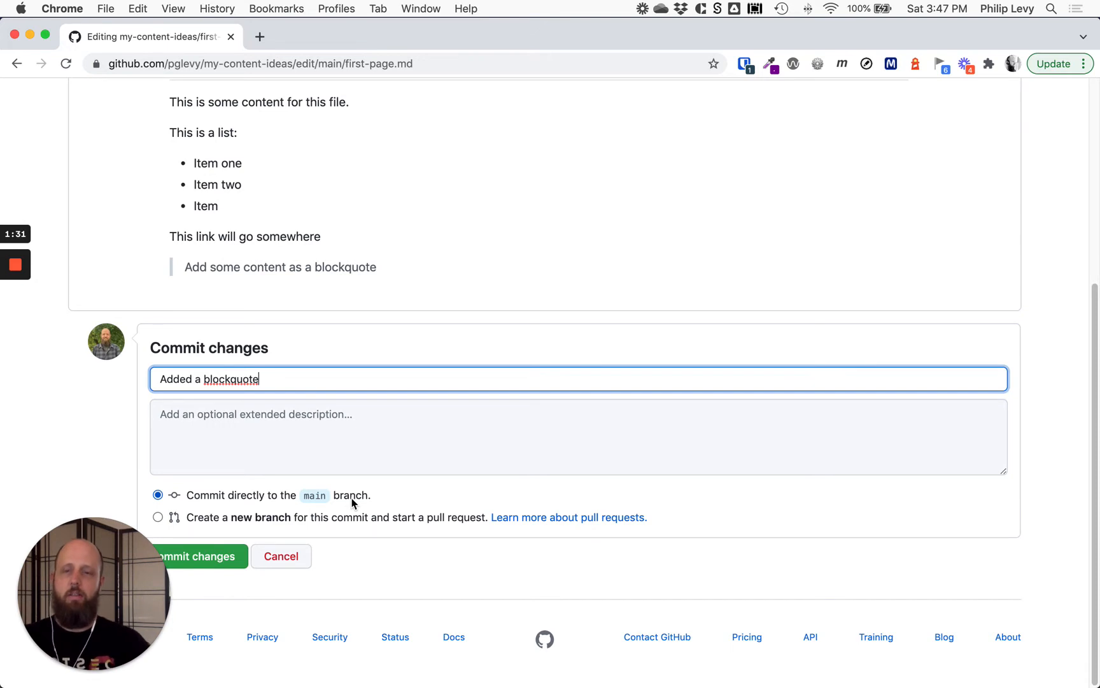
pyautogui.click(226, 560)
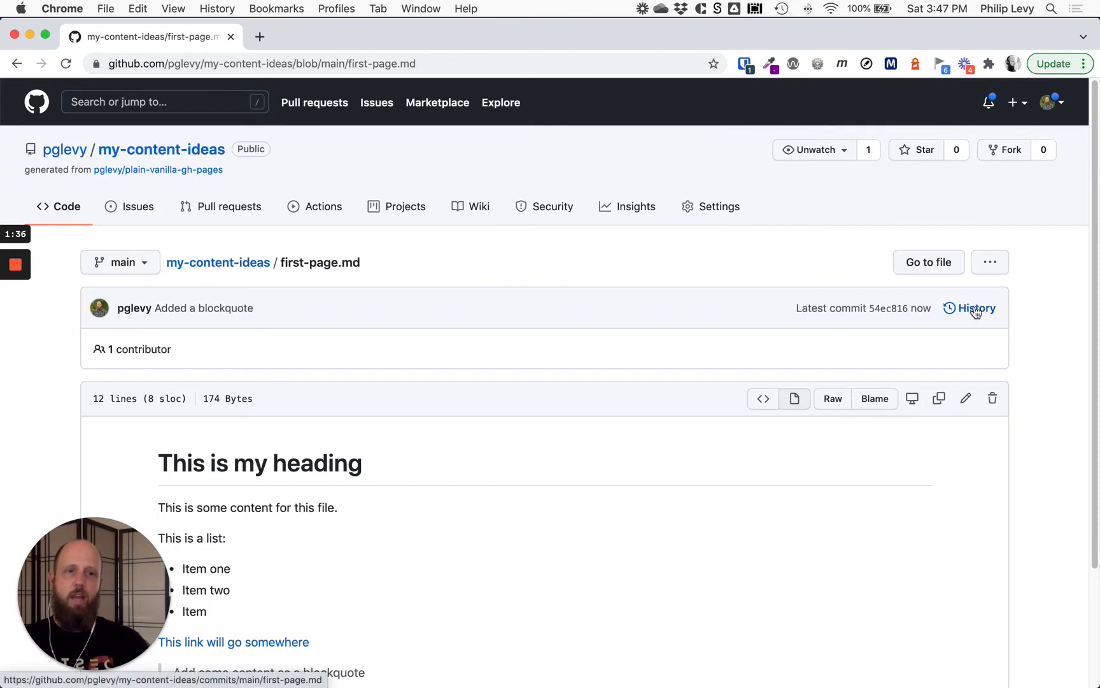
# Review the committed first-page.md and view its commit history.
pyautogui.scroll(-1, 555, 402)
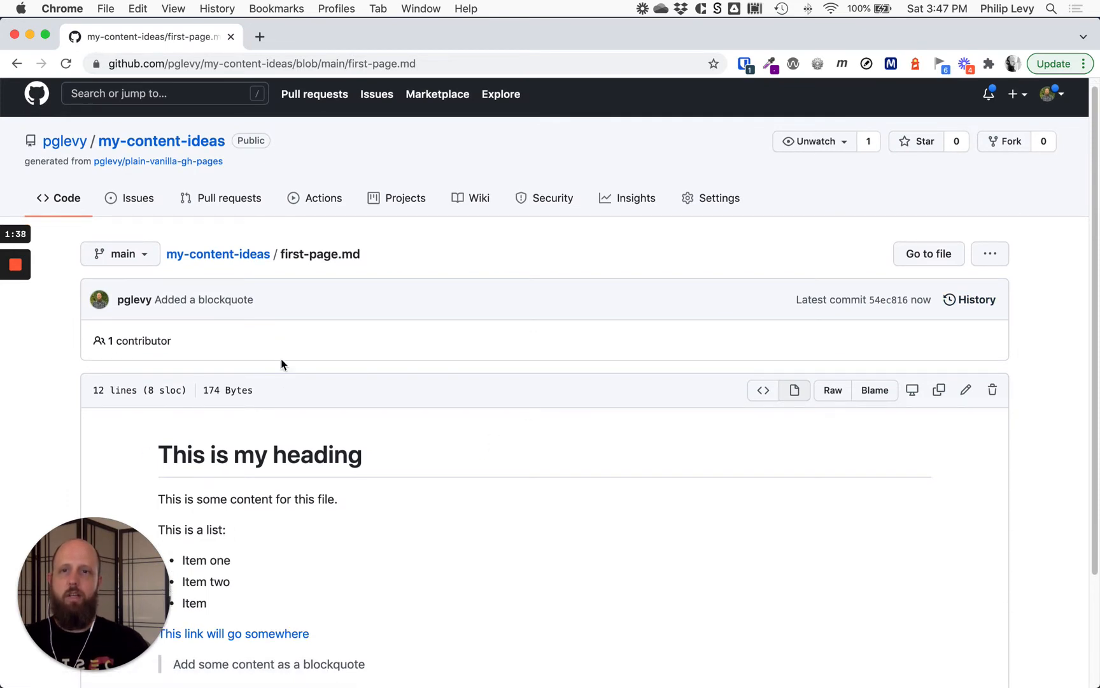
pyautogui.moveTo(284, 262); pyautogui.dragTo(333, 258)
pyautogui.click(548, 302)
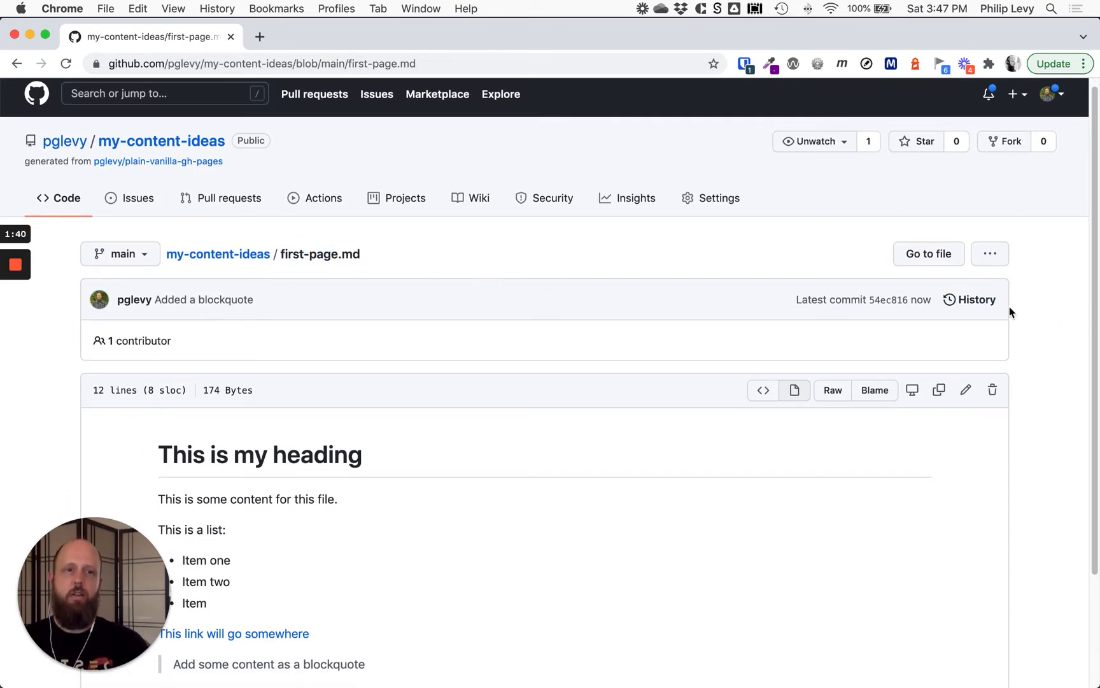
pyautogui.click(978, 300)
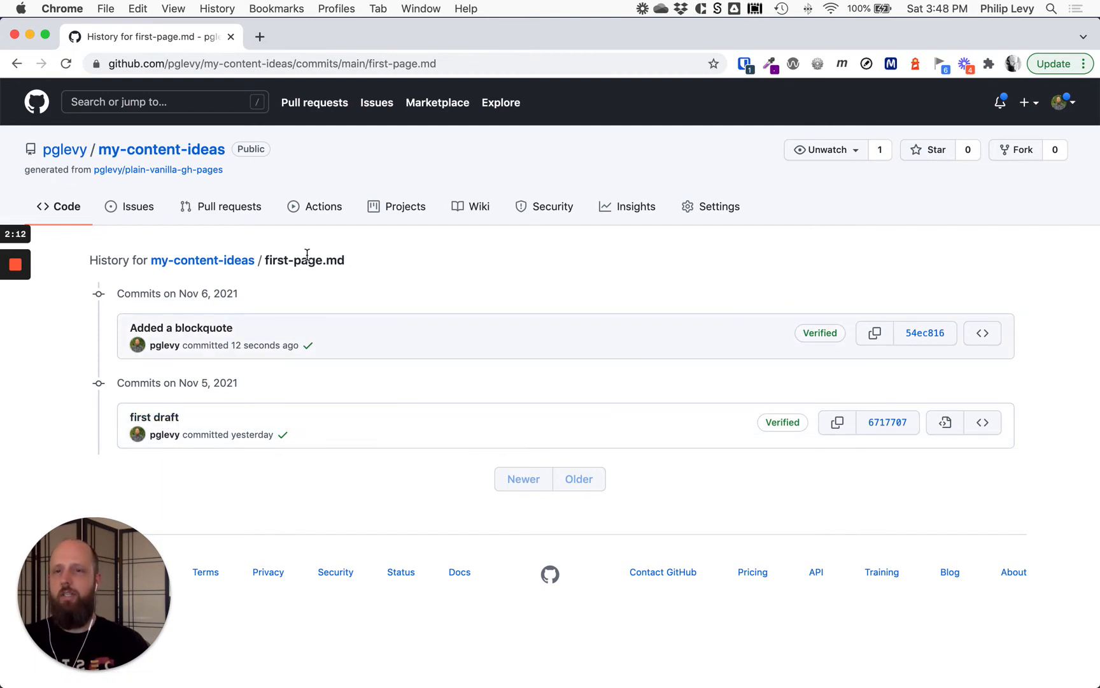
# Return to the repository's file list and reopen first-page.md for editing.
pyautogui.click(67, 207)
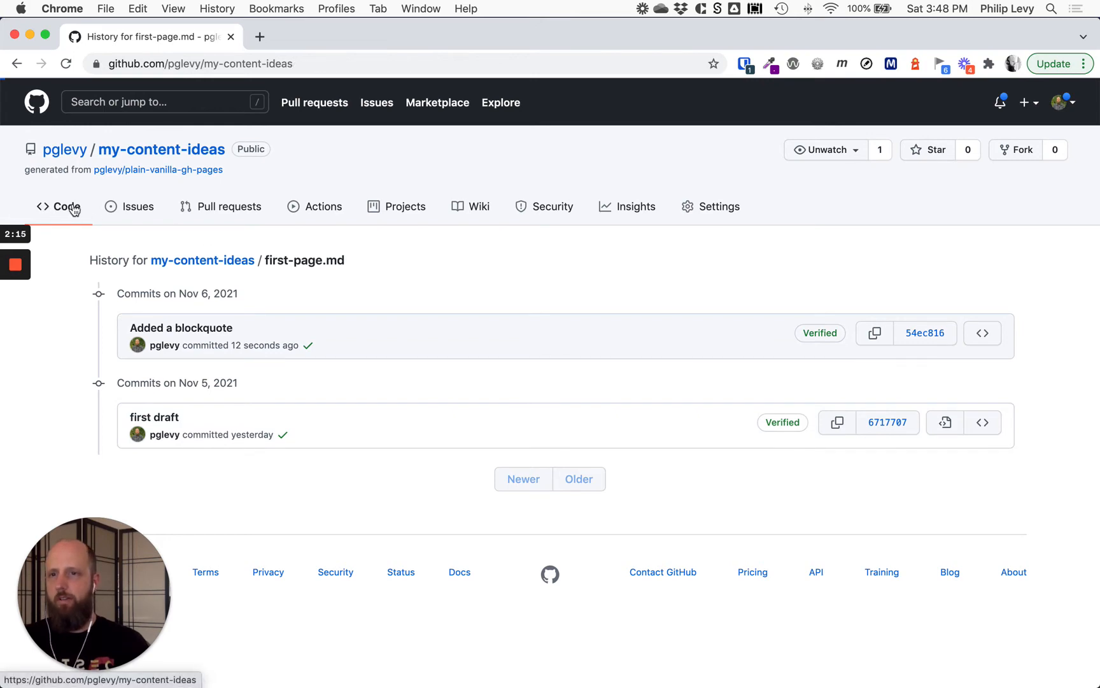
pyautogui.scroll(-4, 363, 374)
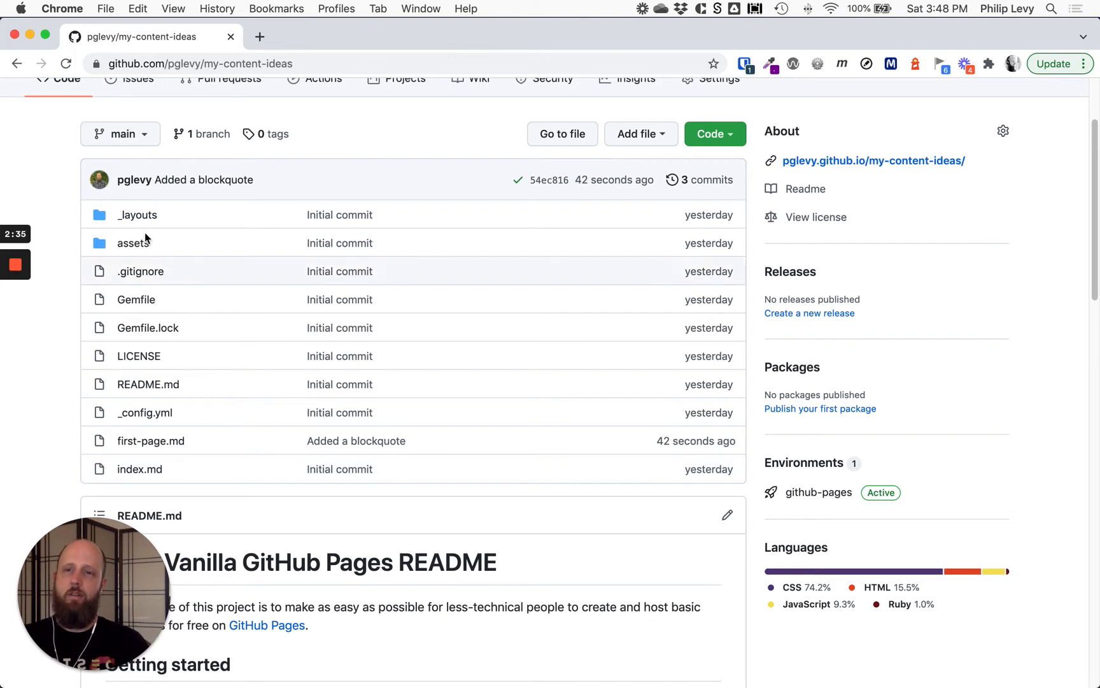
pyautogui.click(164, 443)
pyautogui.scroll(-5, 653, 442)
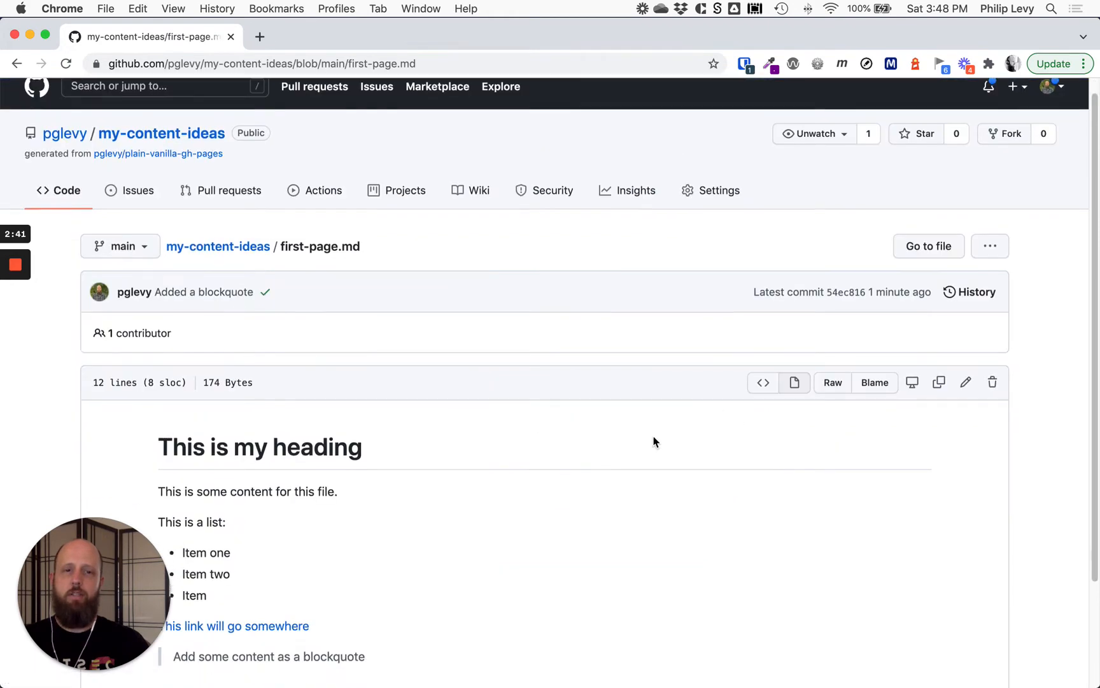
pyautogui.click(966, 258)
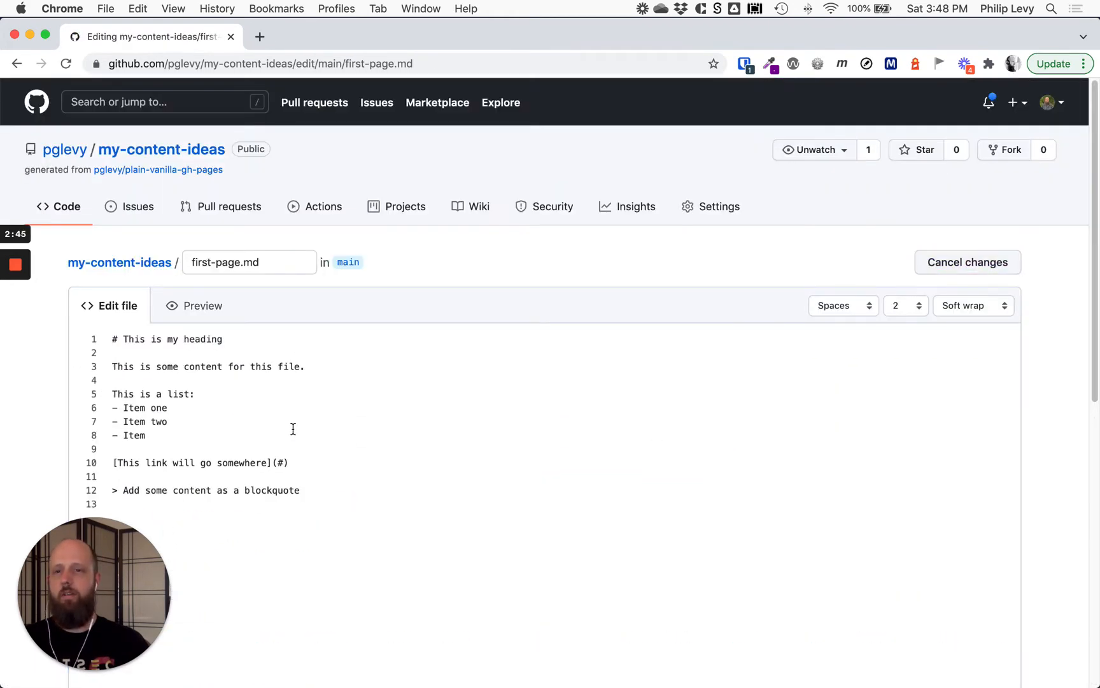
# Move the blockquote line from the end of the file to directly below the heading, with blank lines around it.
pyautogui.scroll(-3, 300, 427)
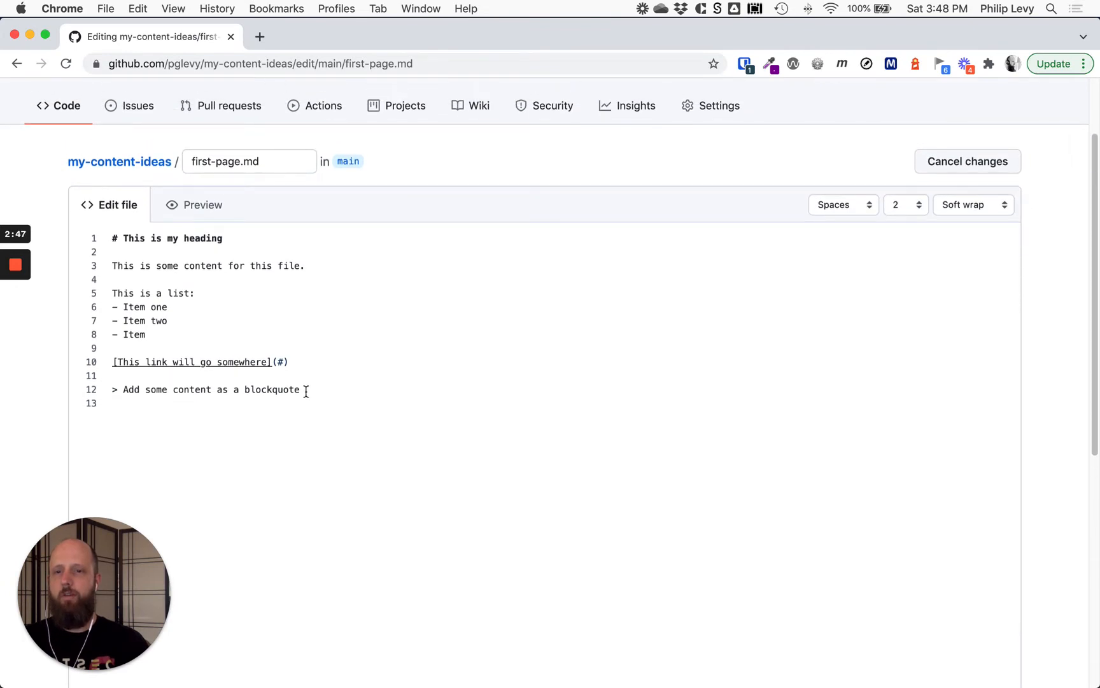
pyautogui.moveTo(306, 392); pyautogui.dragTo(106, 394)
pyautogui.press('super+c')
pyautogui.press('BackSpace')
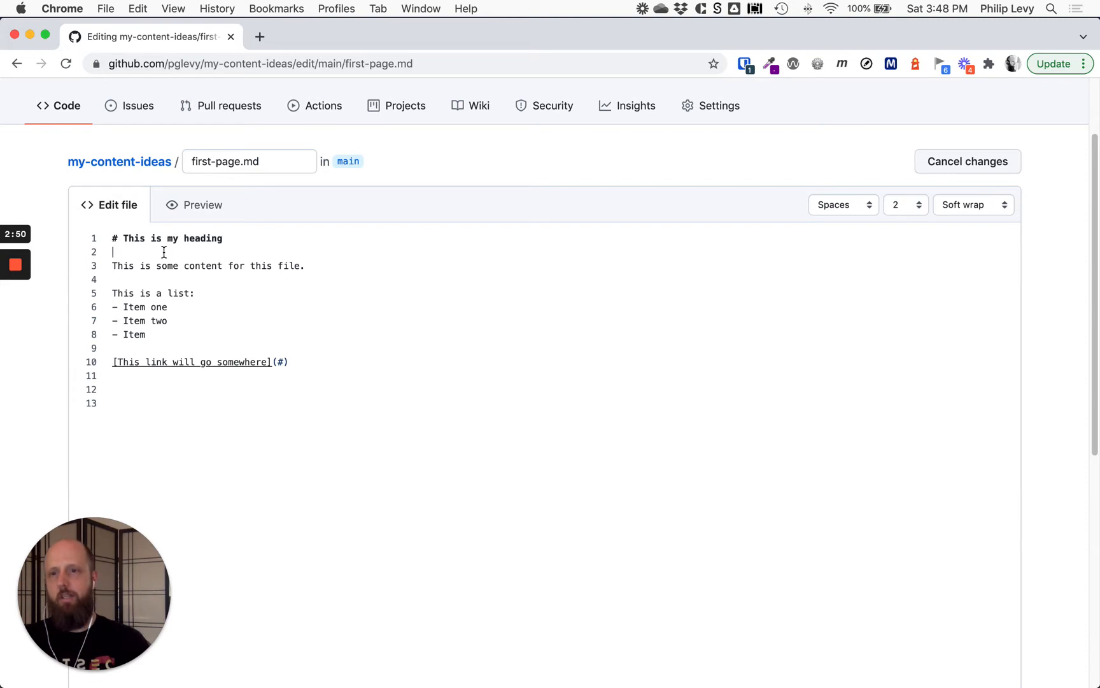
pyautogui.press('Return')
pyautogui.press('Return')
pyautogui.press('Up')
pyautogui.press('super+v')
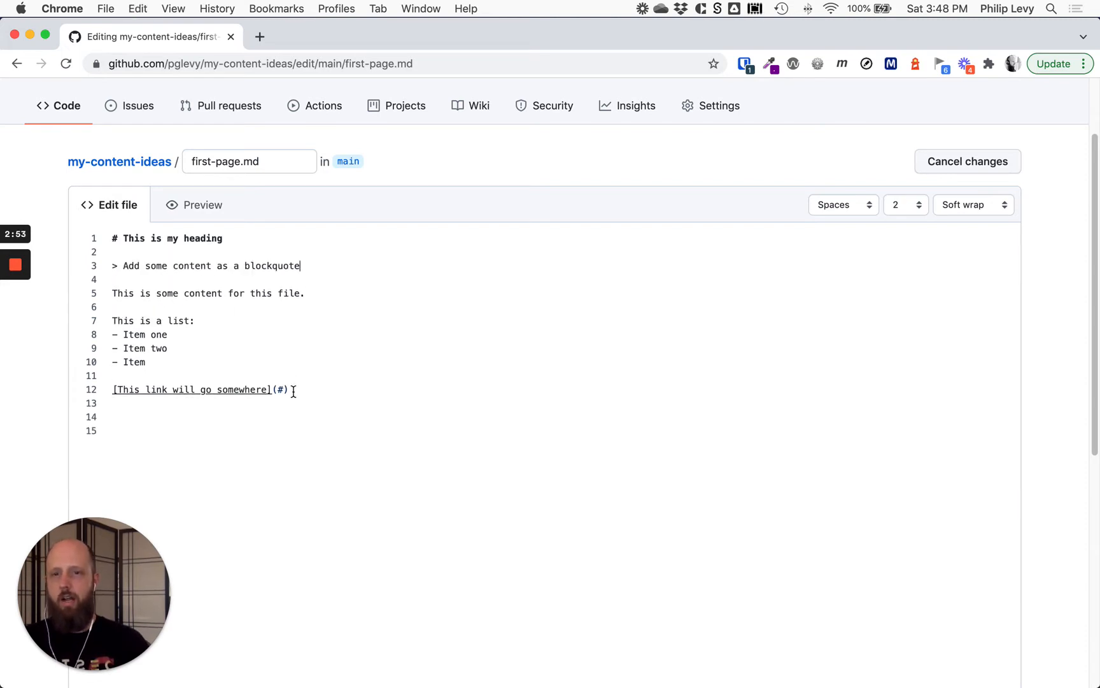
# Move the "This link will go somewhere" line to below the blockquote, with blank lines around it.
pyautogui.moveTo(294, 392); pyautogui.dragTo(89, 396)
pyautogui.press('super+x')
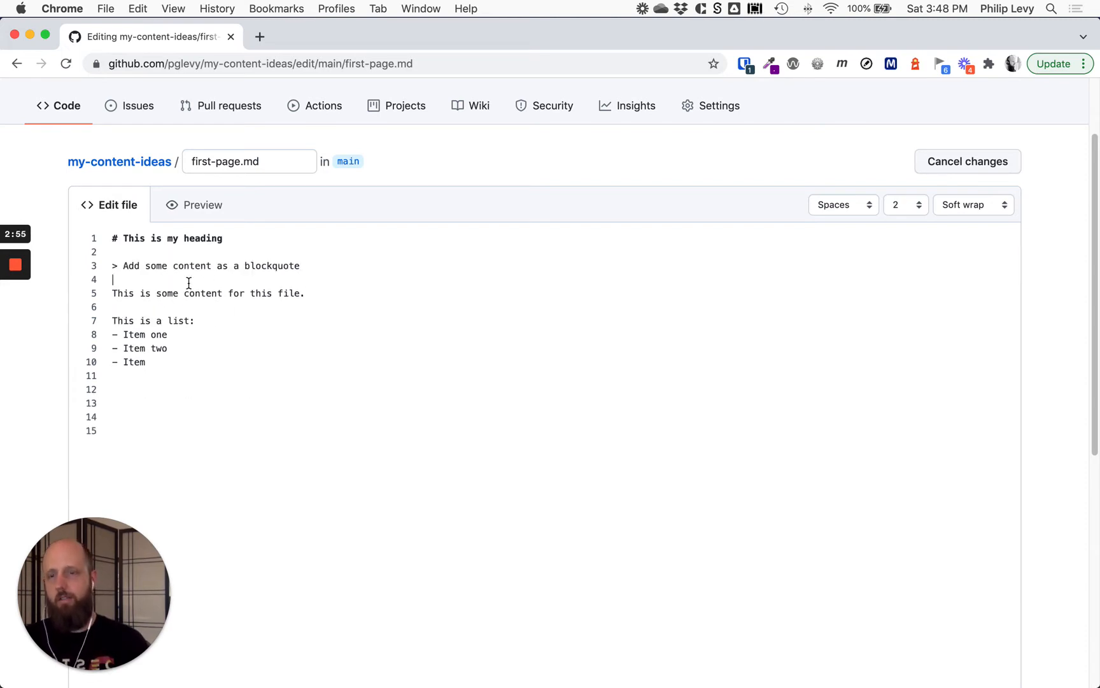
pyautogui.press('Return')
pyautogui.press('Return')
pyautogui.press('Up')
pyautogui.press('super+v')
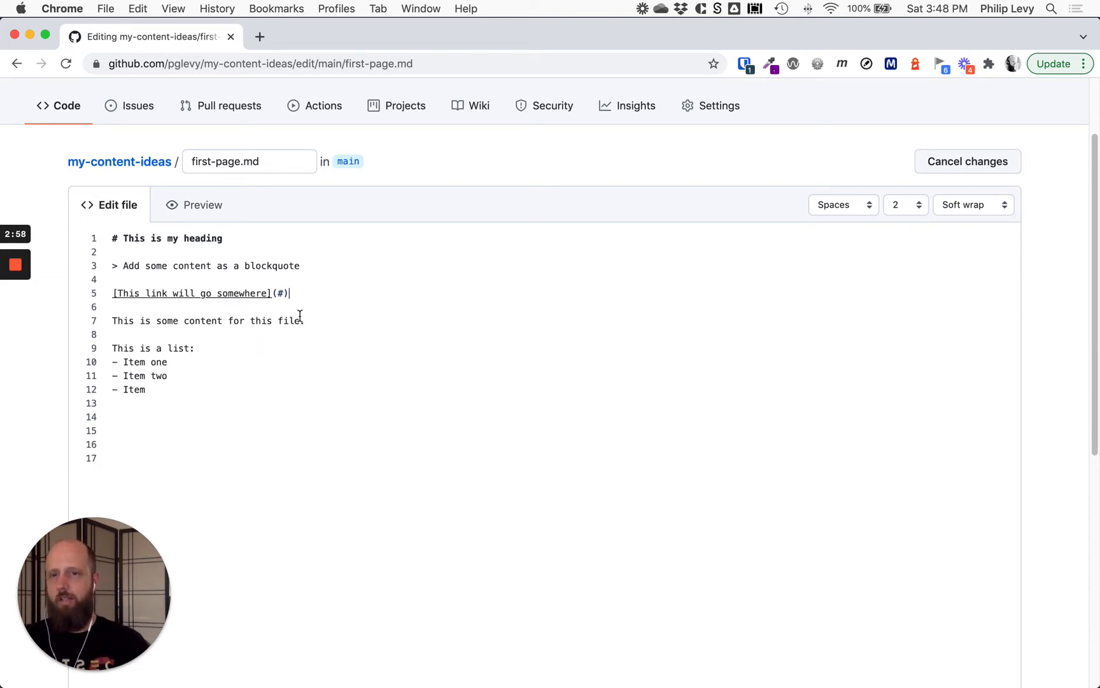
# Delete the surplus blank lines at the end of the file and preview the reordered page.
pyautogui.click(120, 455)
pyautogui.press('BackSpace')
pyautogui.press('BackSpace')
pyautogui.press('BackSpace')
pyautogui.press('BackSpace')
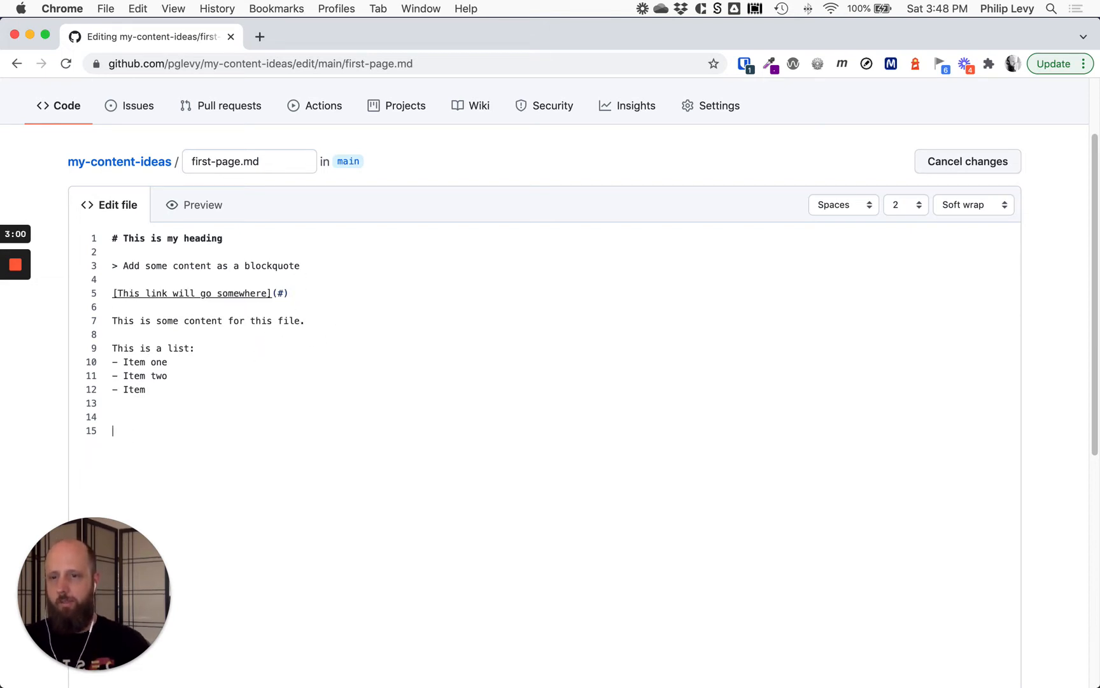
pyautogui.click(204, 205)
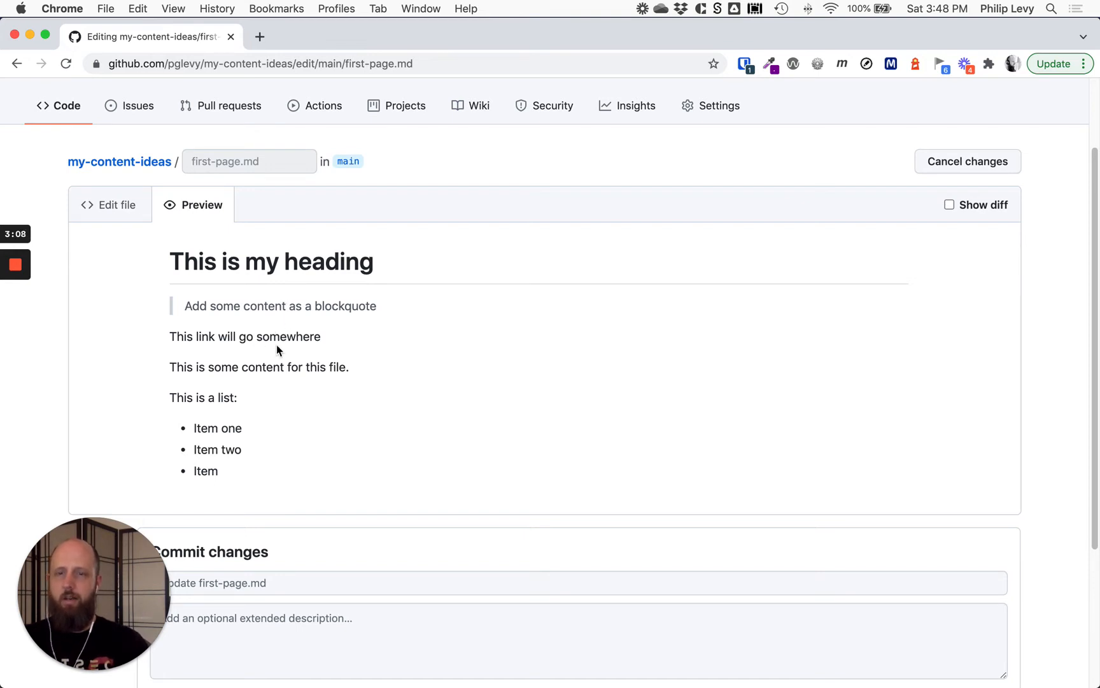
pyautogui.click(120, 206)
# Propose the first-page.md changes on a new branch named "reordered content" instead of committing directly to main.
pyautogui.scroll(-10, 64, 414)
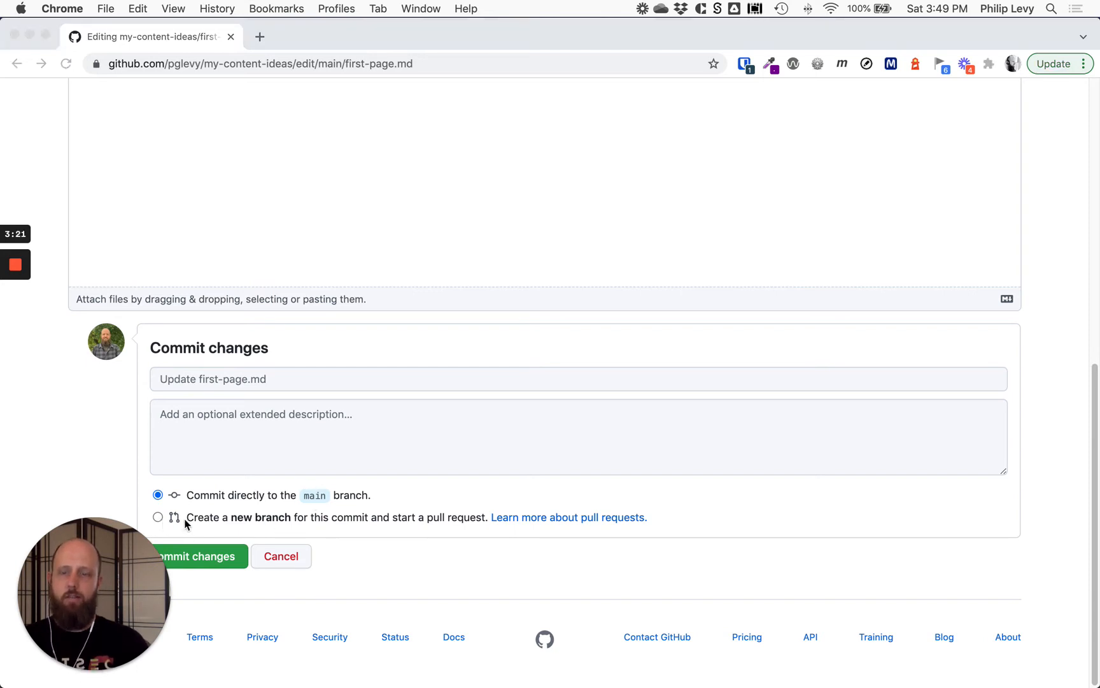
pyautogui.click(255, 518)
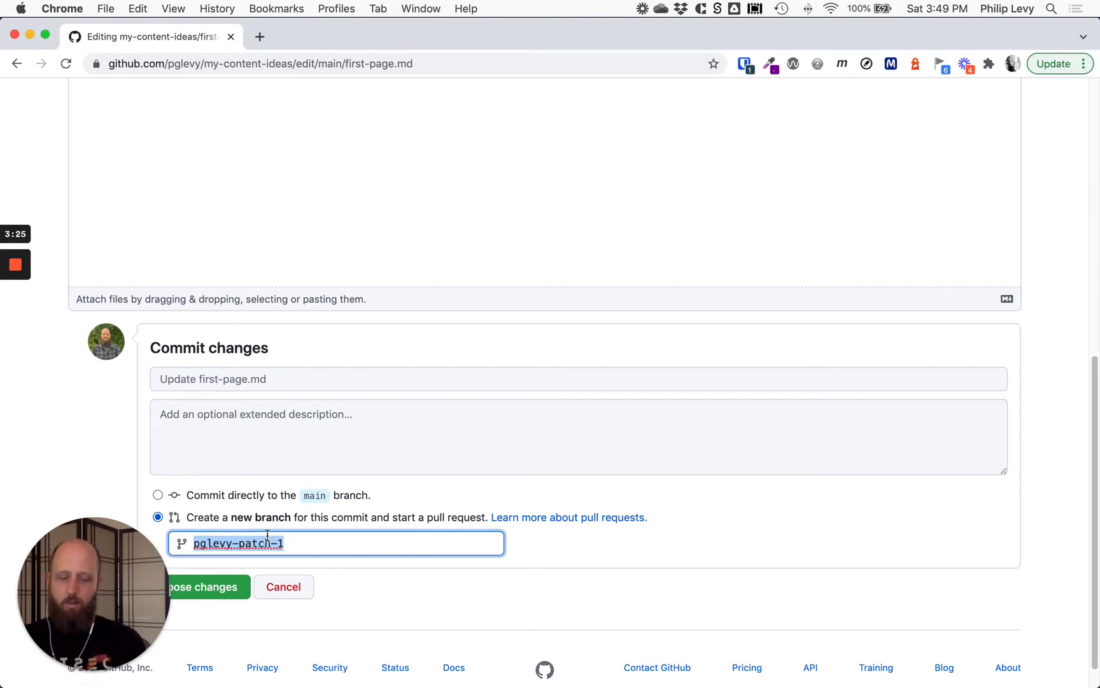
pyautogui.write('reor')
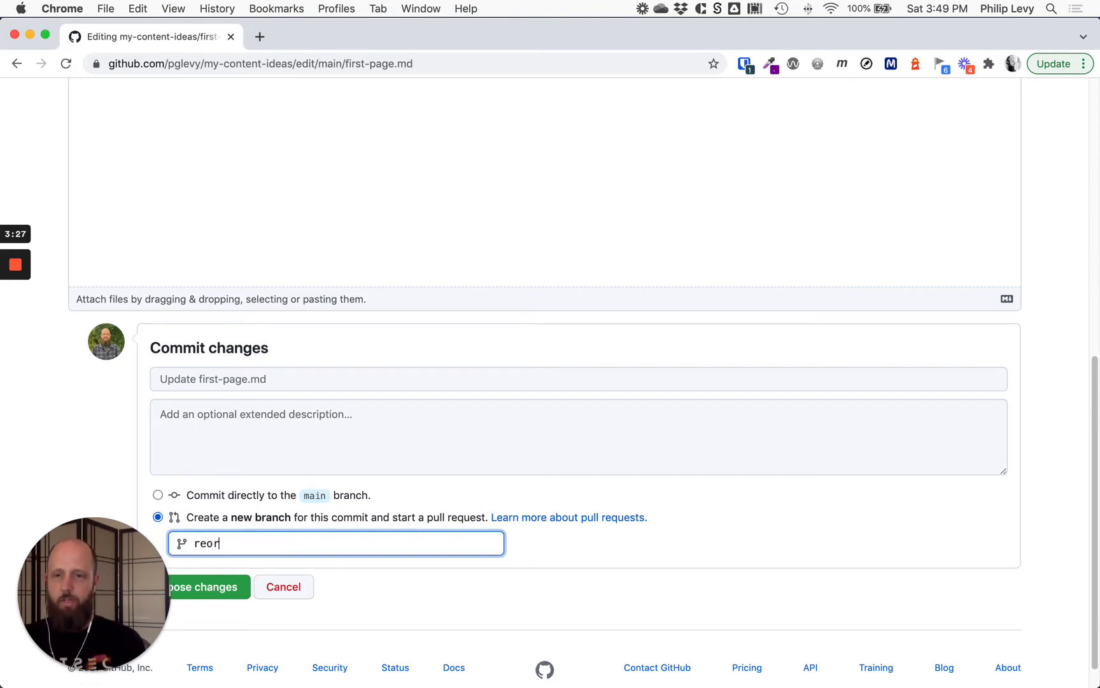
pyautogui.write('dered content')
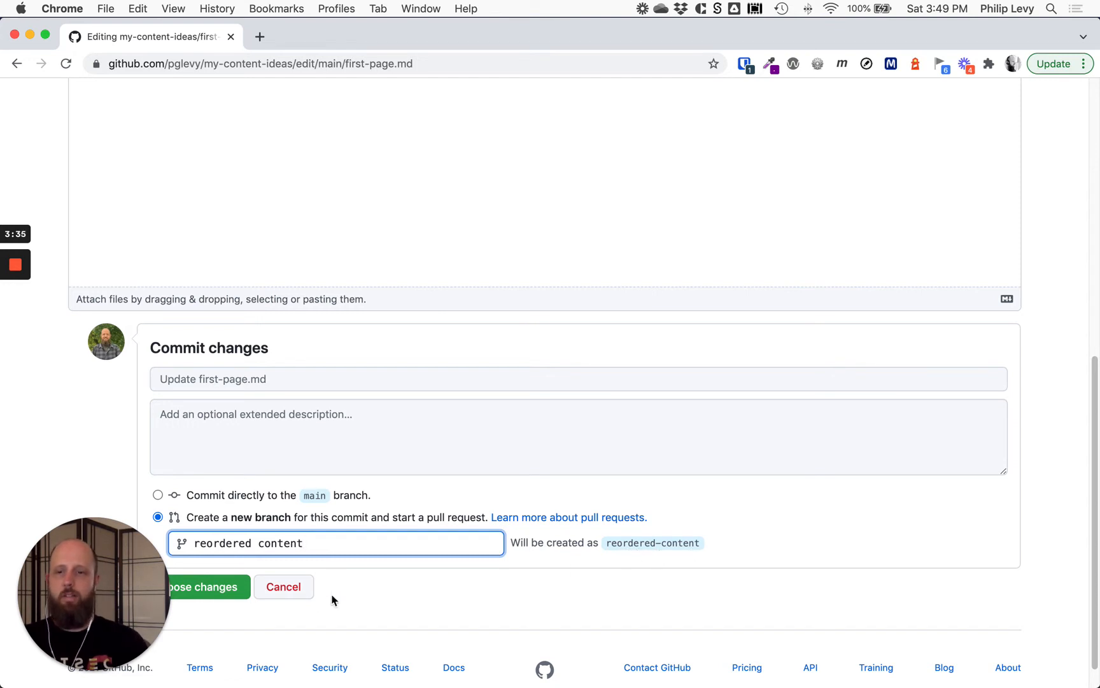
pyautogui.click(227, 593)
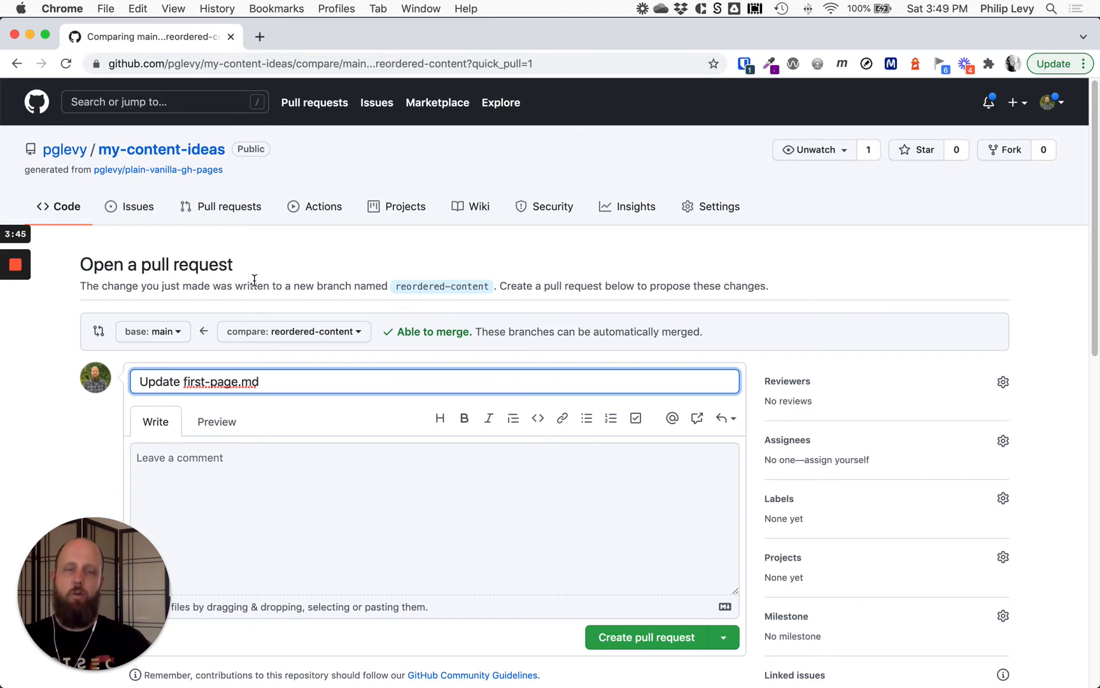
# Return to the repository's file list without creating the pull request and look at the list of available branches.
pyautogui.click(75, 208)
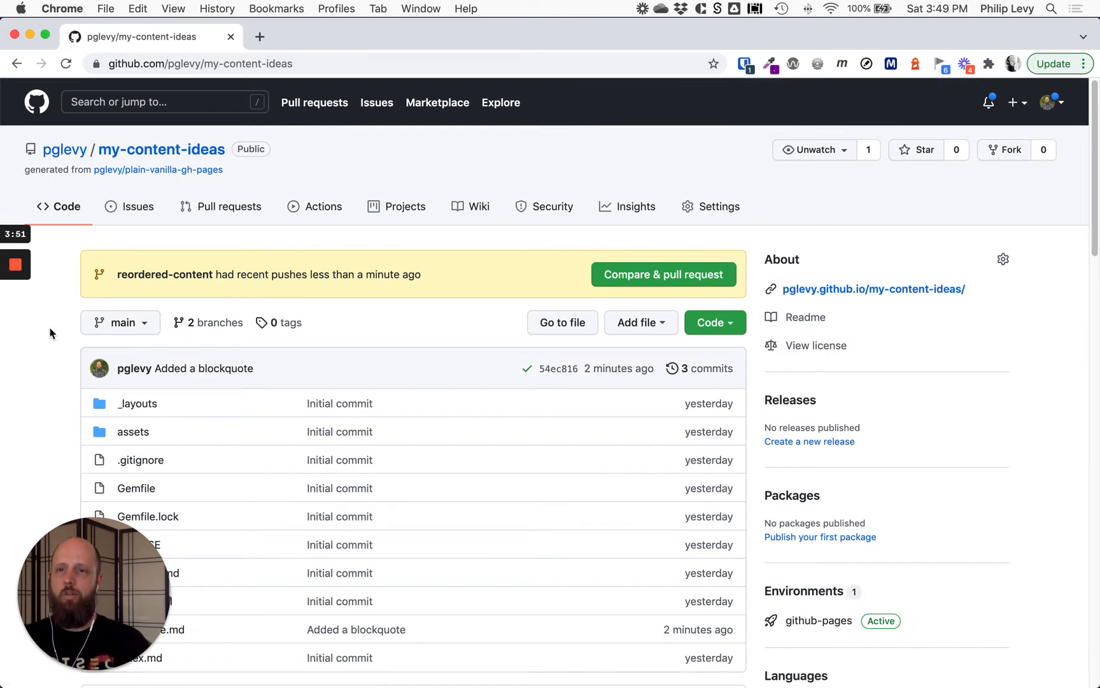
pyautogui.scroll(-4, 51, 333)
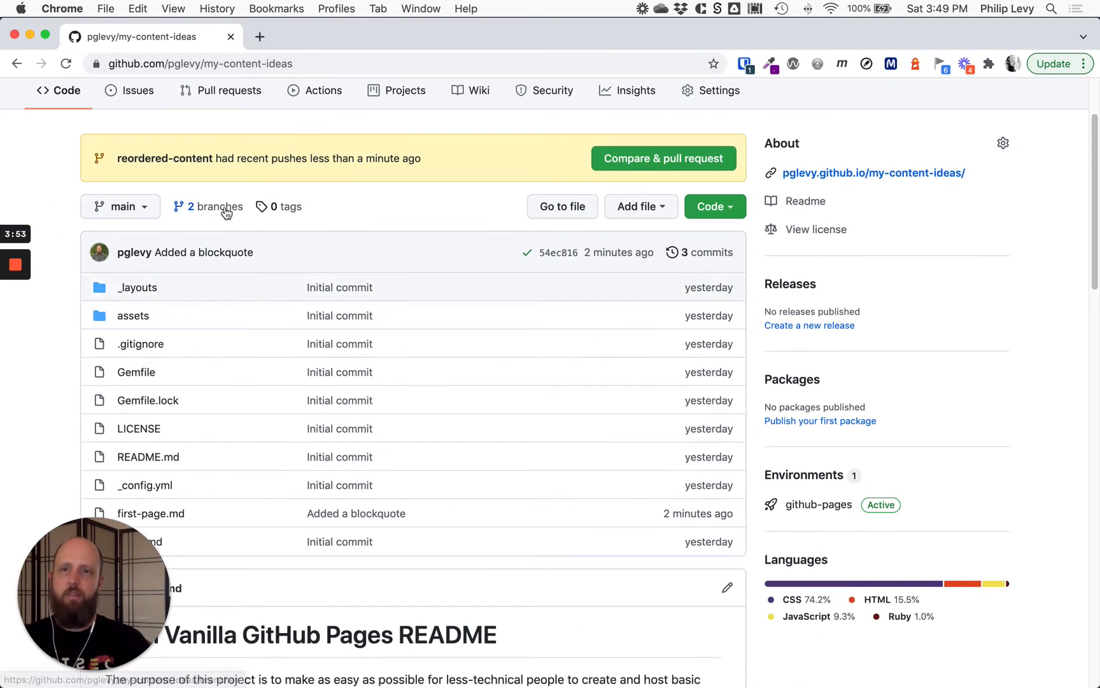
pyautogui.click(128, 211)
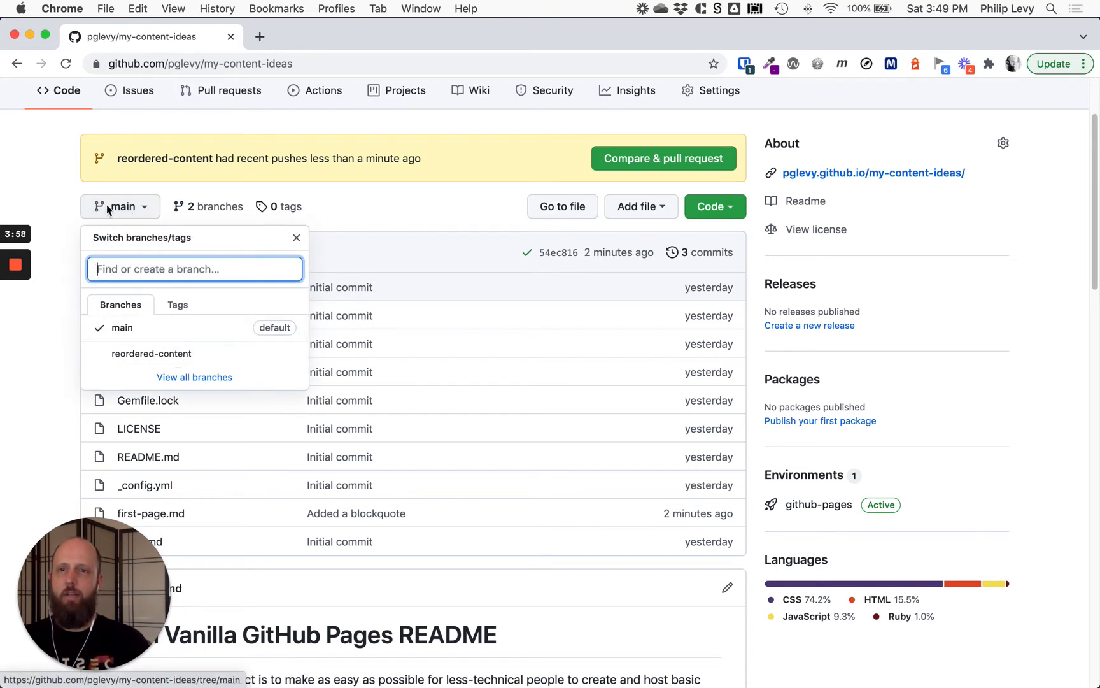
pyautogui.click(68, 248)
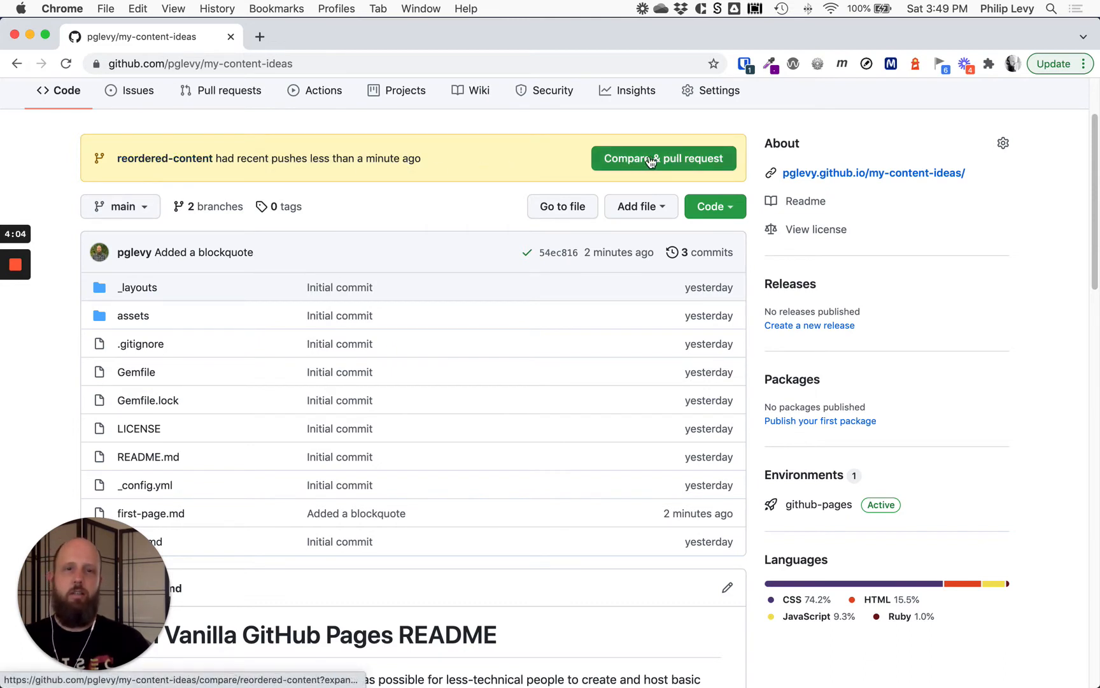
# Open first-page.md on the main branch and examine the order of its content.
pyautogui.scroll(-3, 95, 315)
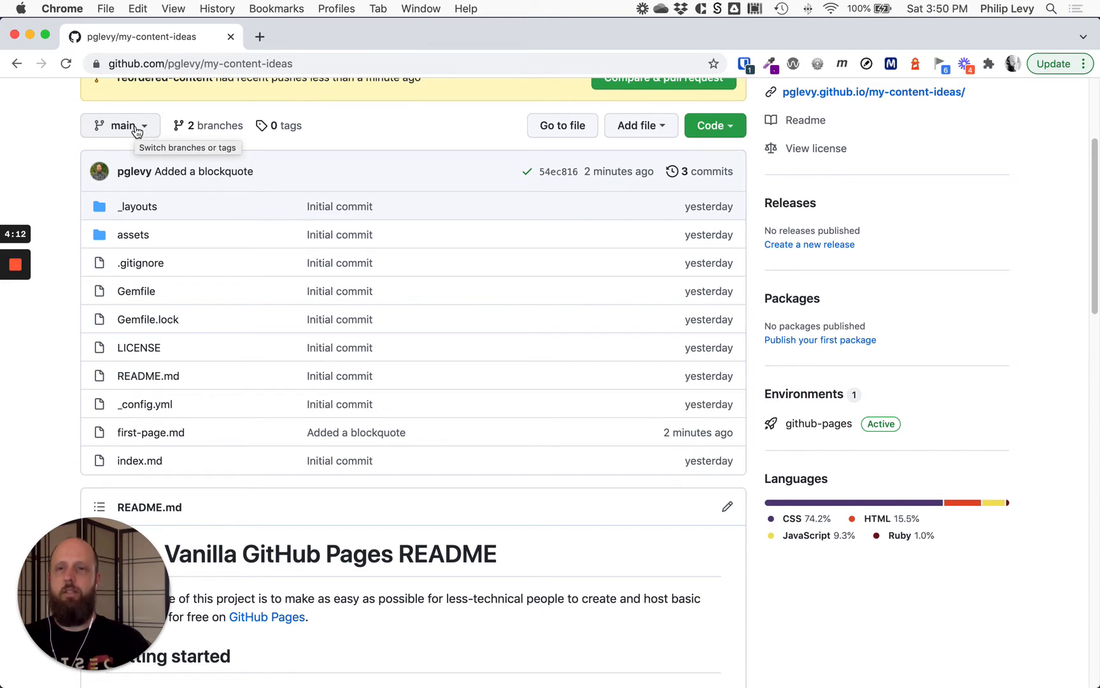
pyautogui.click(141, 436)
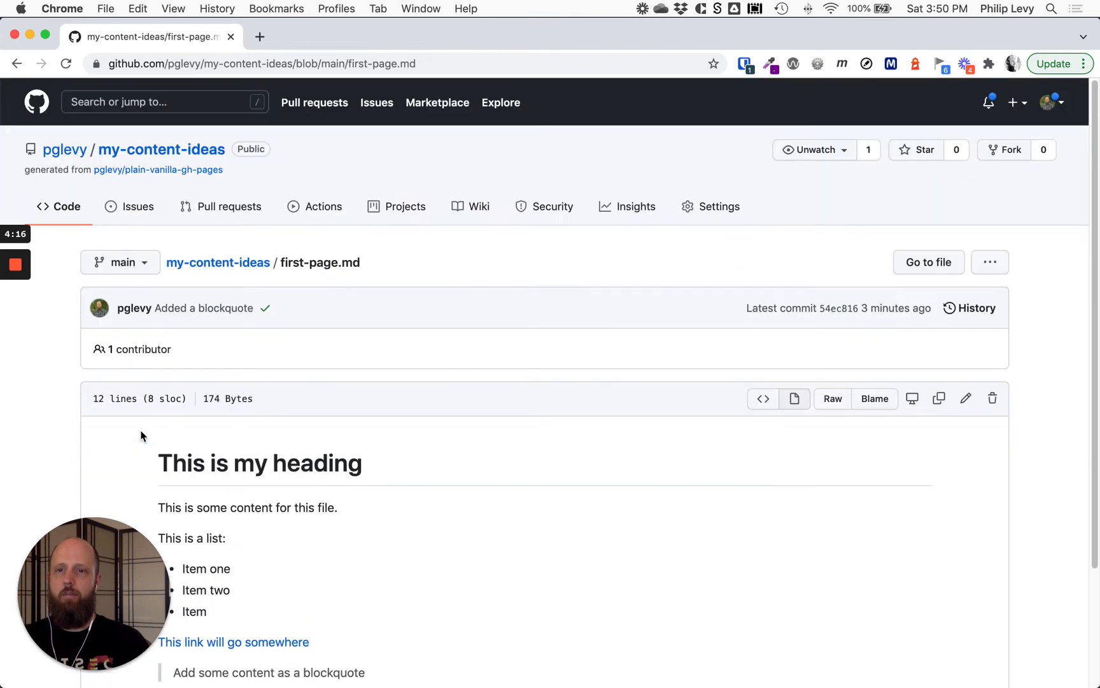
pyautogui.moveTo(176, 364); pyautogui.dragTo(273, 522)
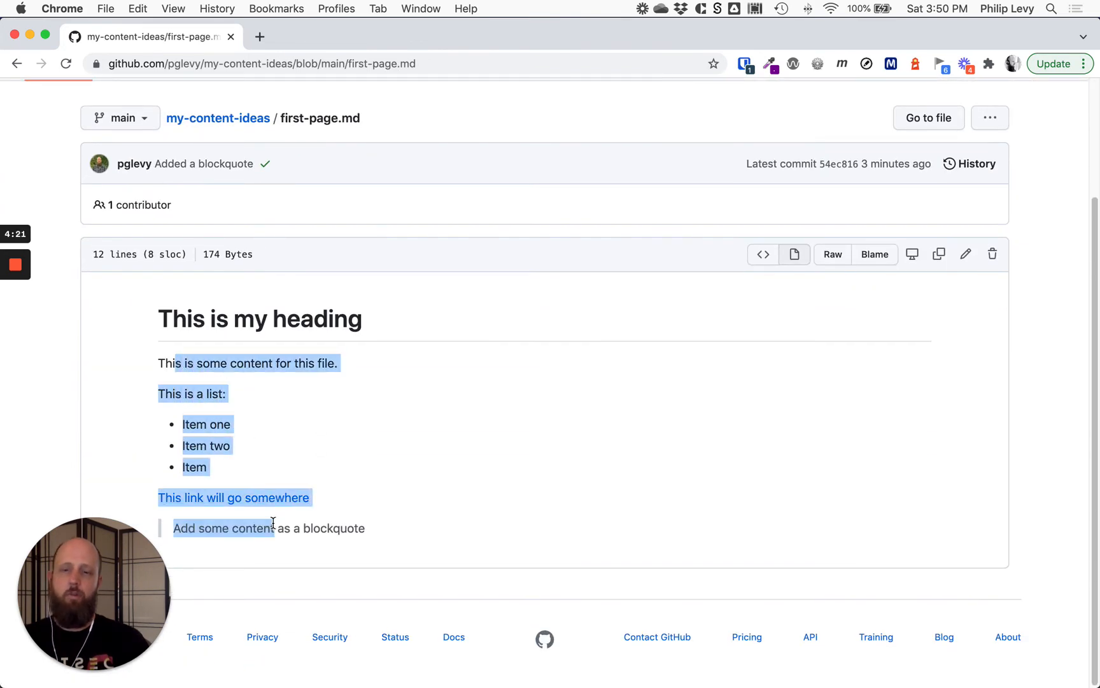
pyautogui.click(276, 401)
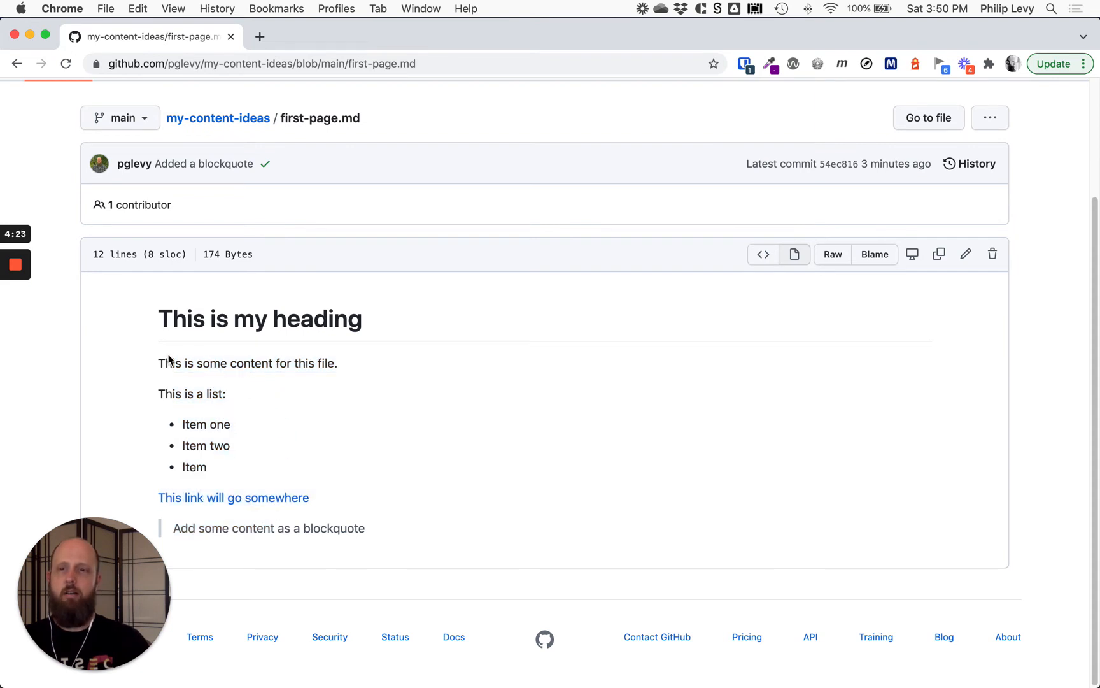
# Switch first-page.md to the reordered-content branch and examine its content order.
pyautogui.click(136, 120)
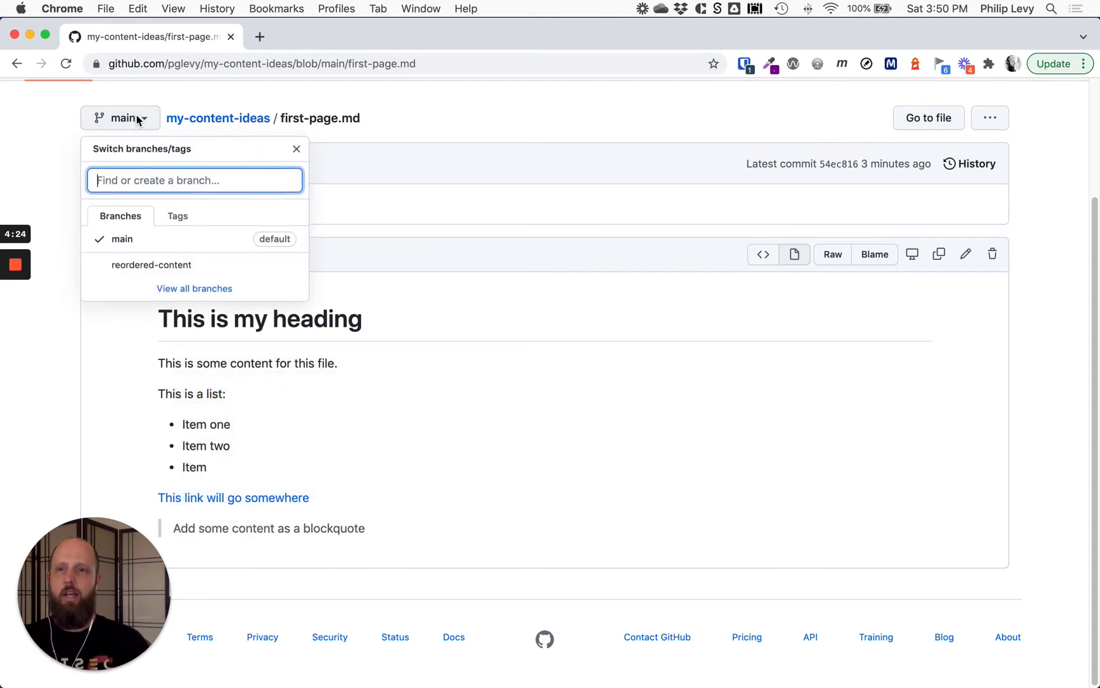
pyautogui.click(127, 266)
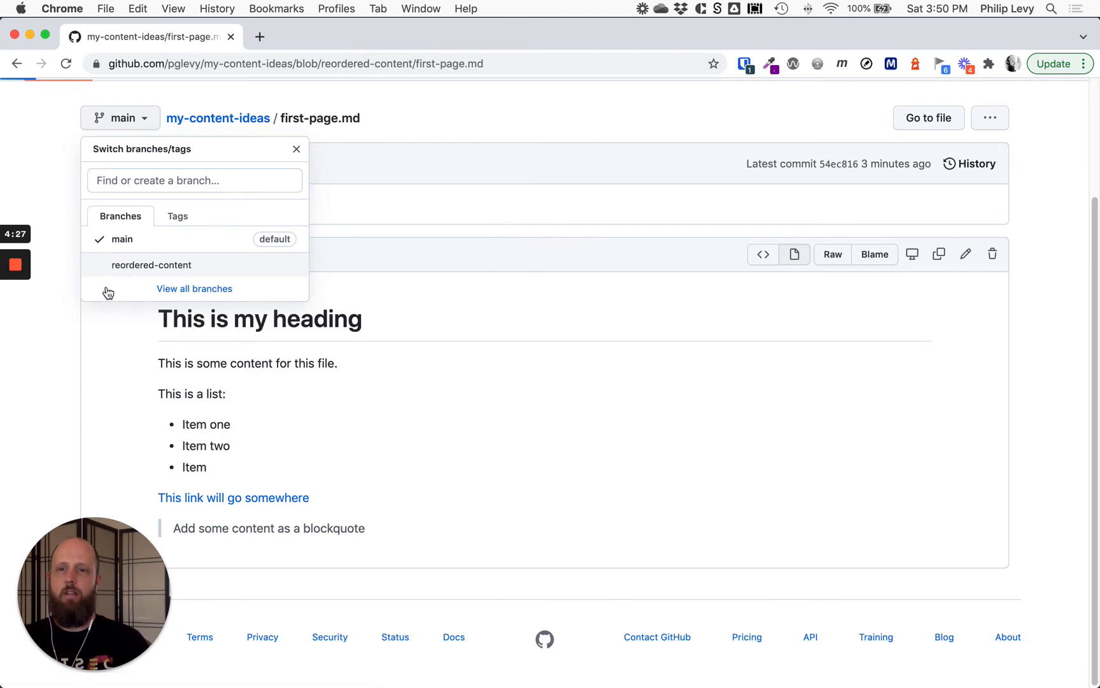
pyautogui.scroll(-3, 150, 311)
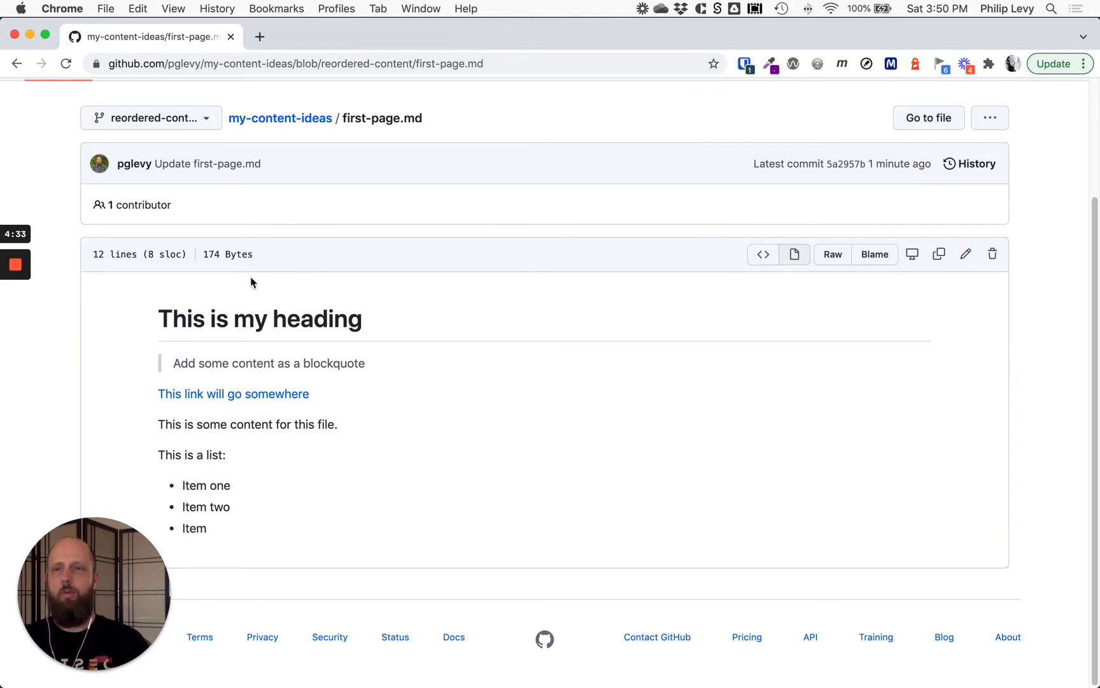
pyautogui.scroll(4, 210, 284)
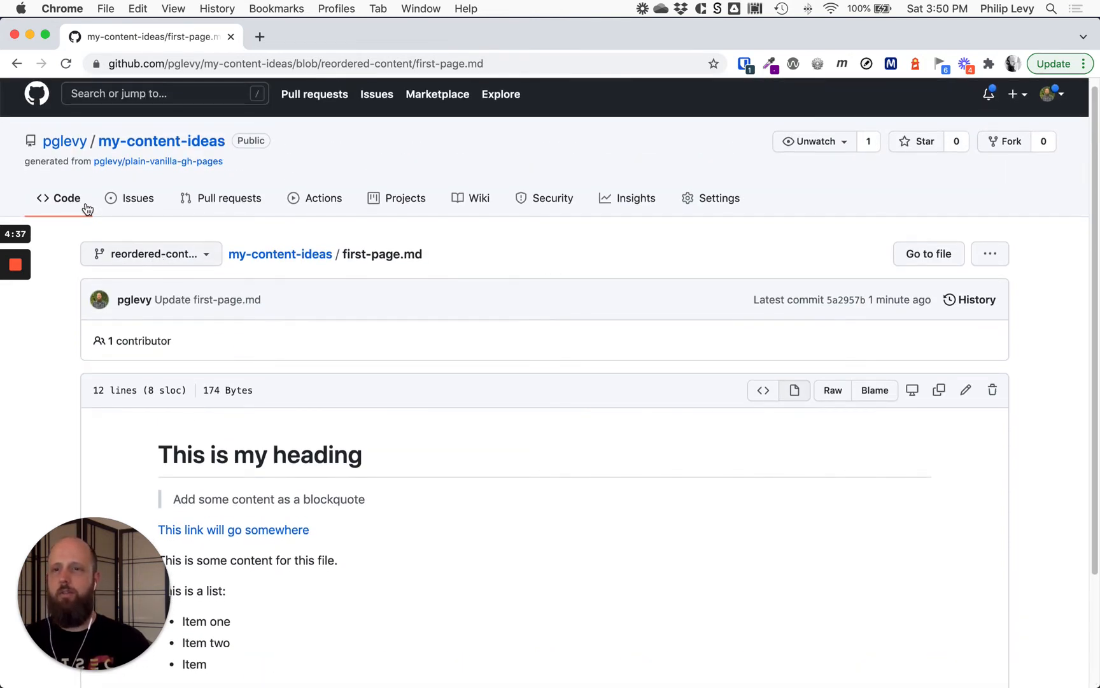
pyautogui.scroll(-3, 236, 287)
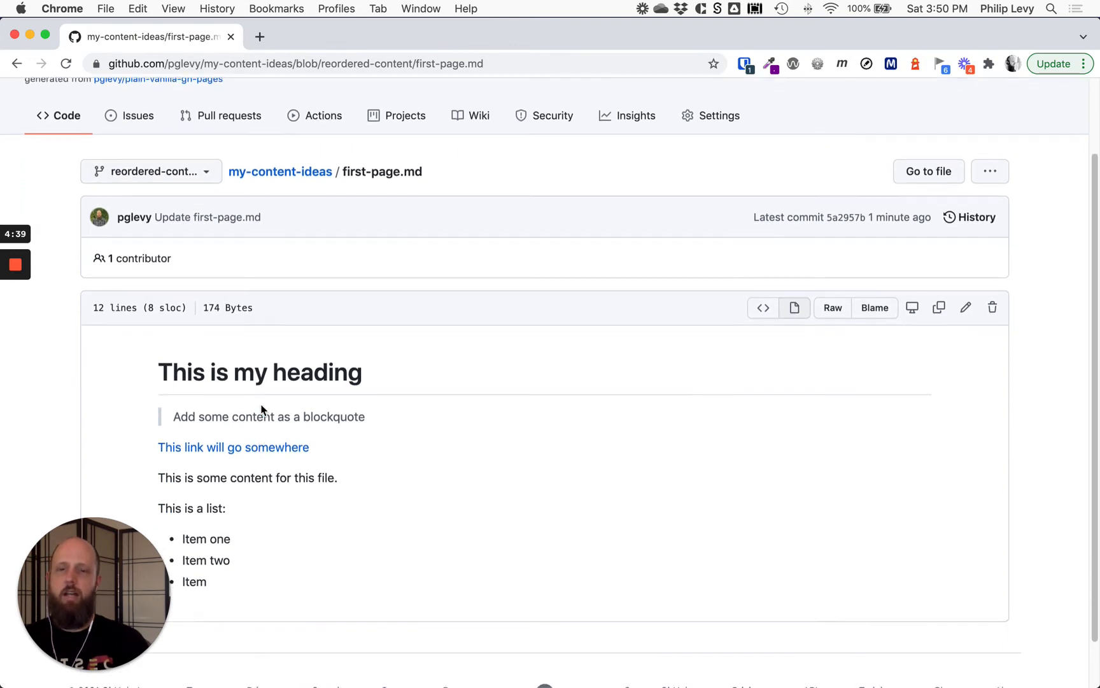
pyautogui.scroll(-2, 260, 410)
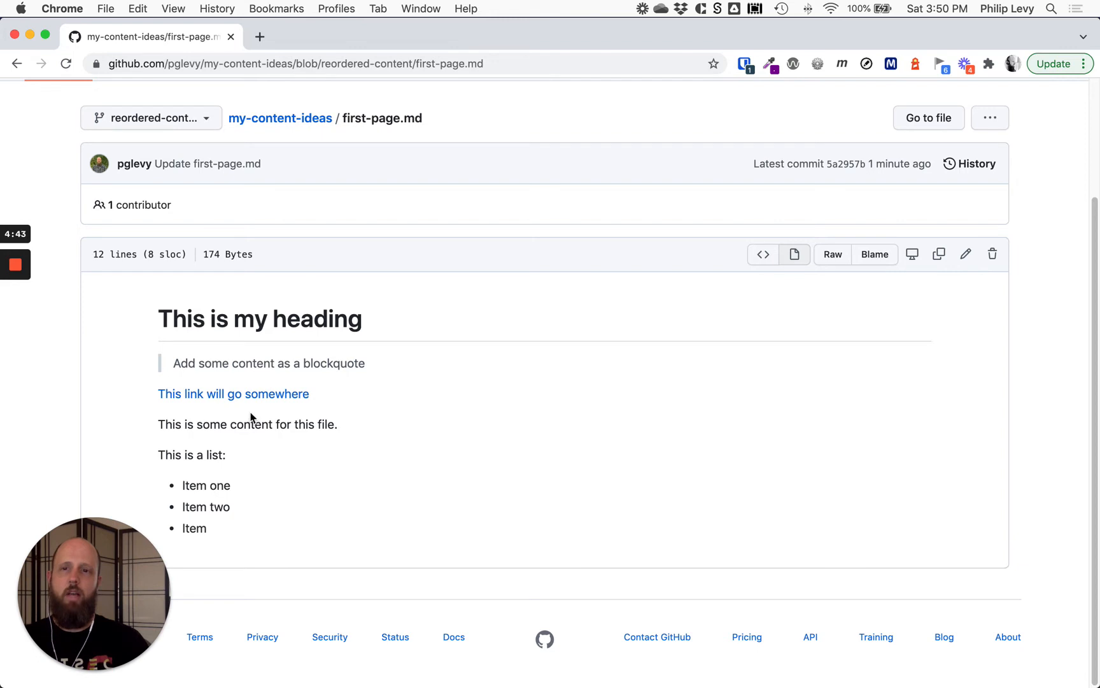
pyautogui.scroll(3, 241, 376)
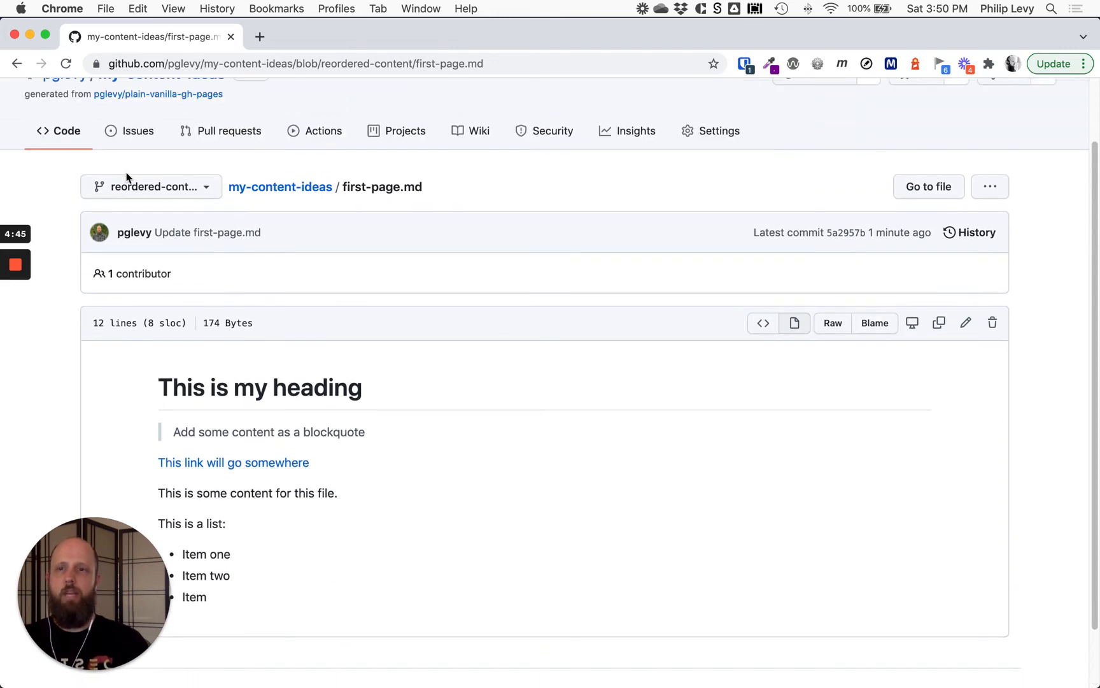
# Start a pull request for reordered-content from the repository's main page and examine the first-page.md differences against main.
pyautogui.click(67, 134)
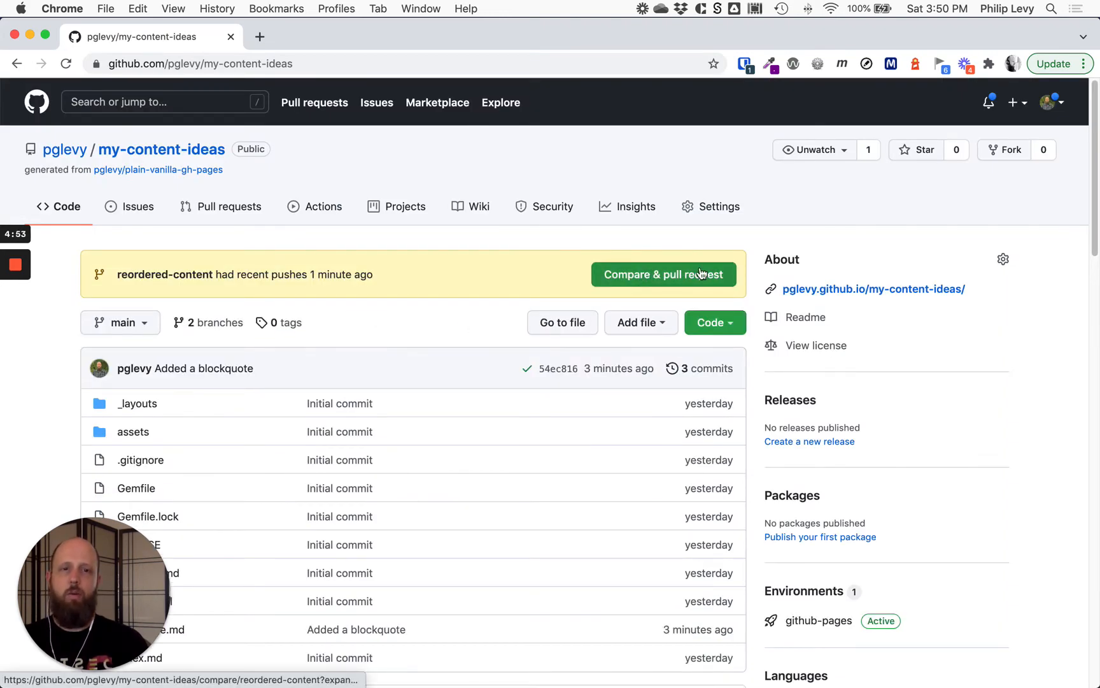
pyautogui.click(680, 275)
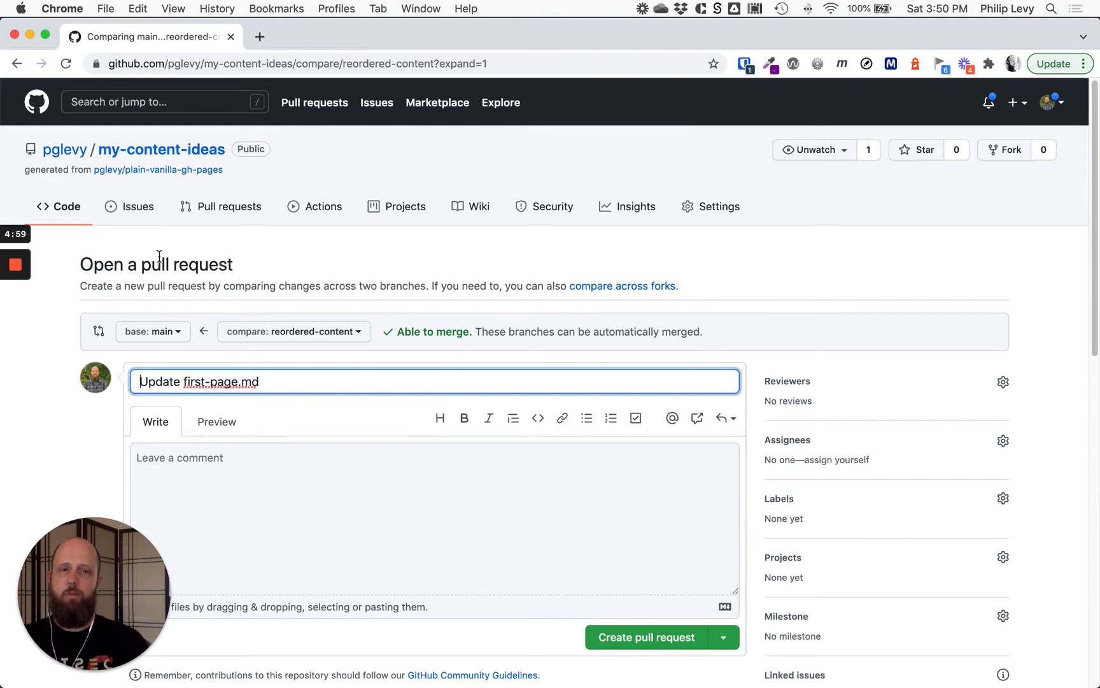
pyautogui.scroll(-10, 112, 360)
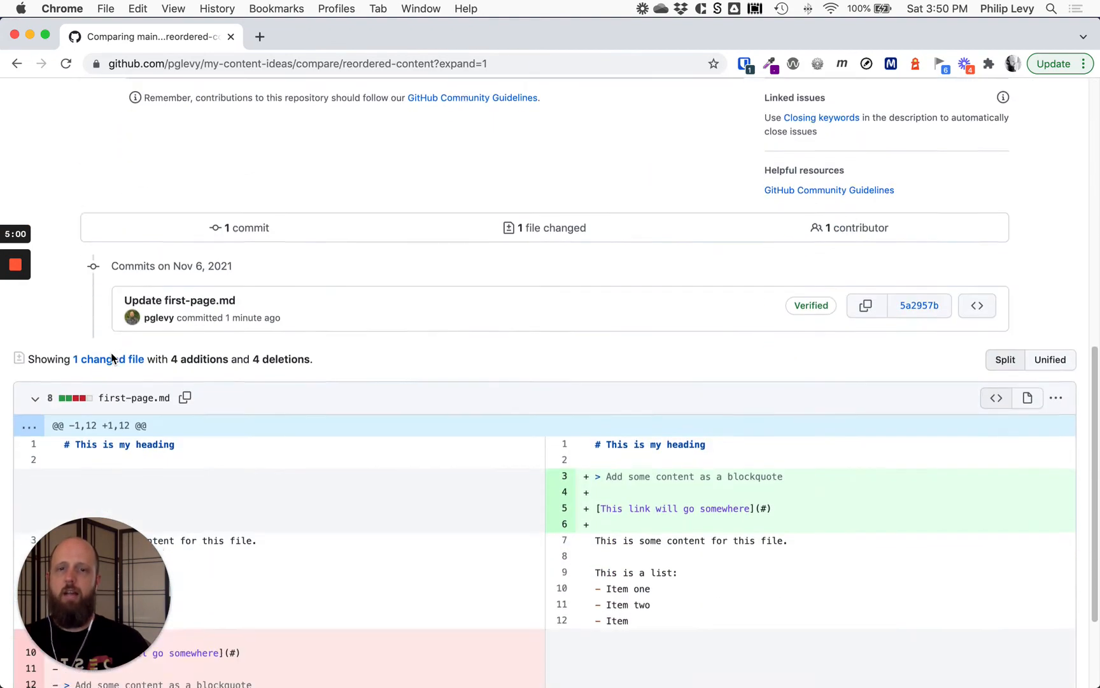
pyautogui.scroll(-2, 112, 360)
pyautogui.scroll(1, 210, 267)
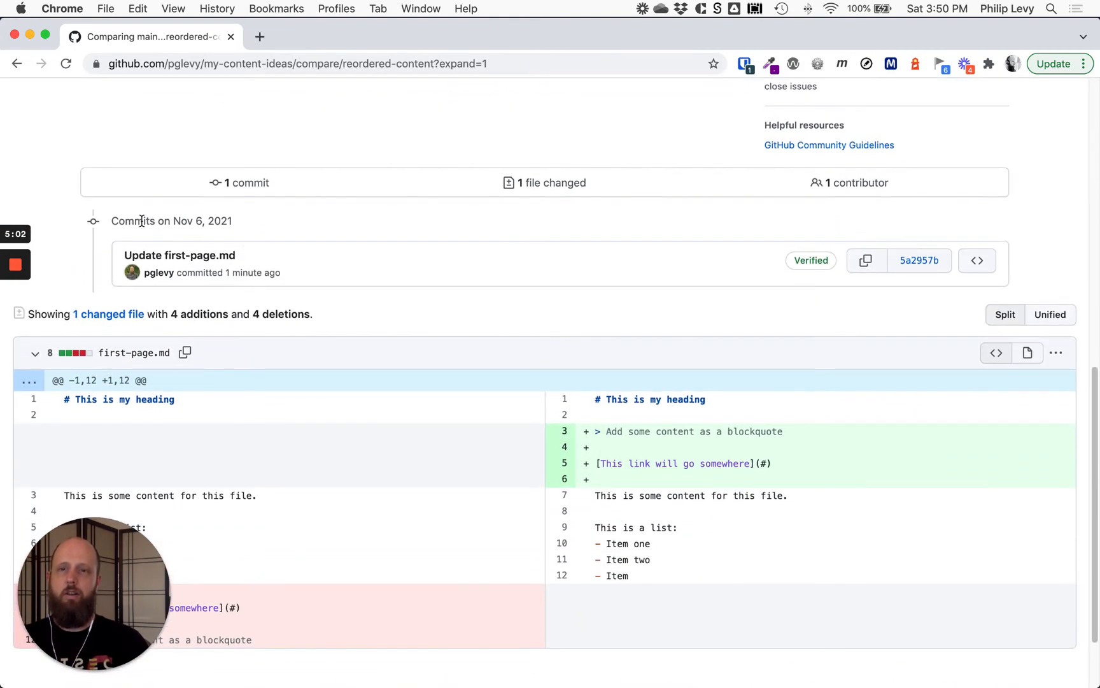
pyautogui.scroll(9, 142, 223)
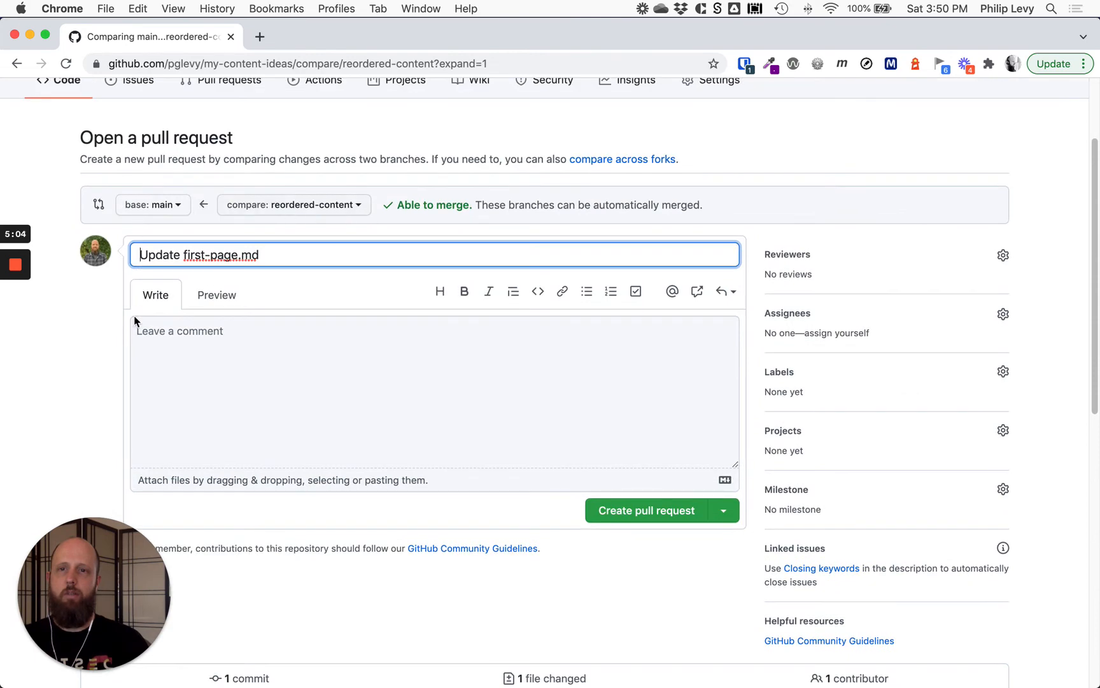
pyautogui.scroll(-6, 134, 320)
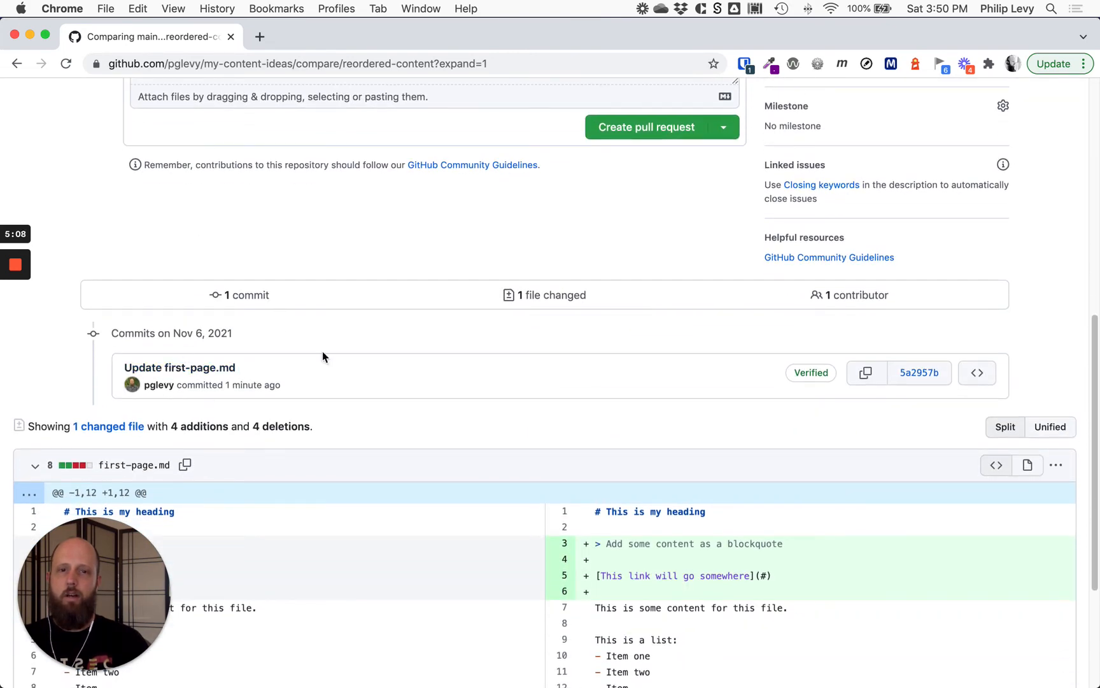
pyautogui.scroll(-1, 368, 371)
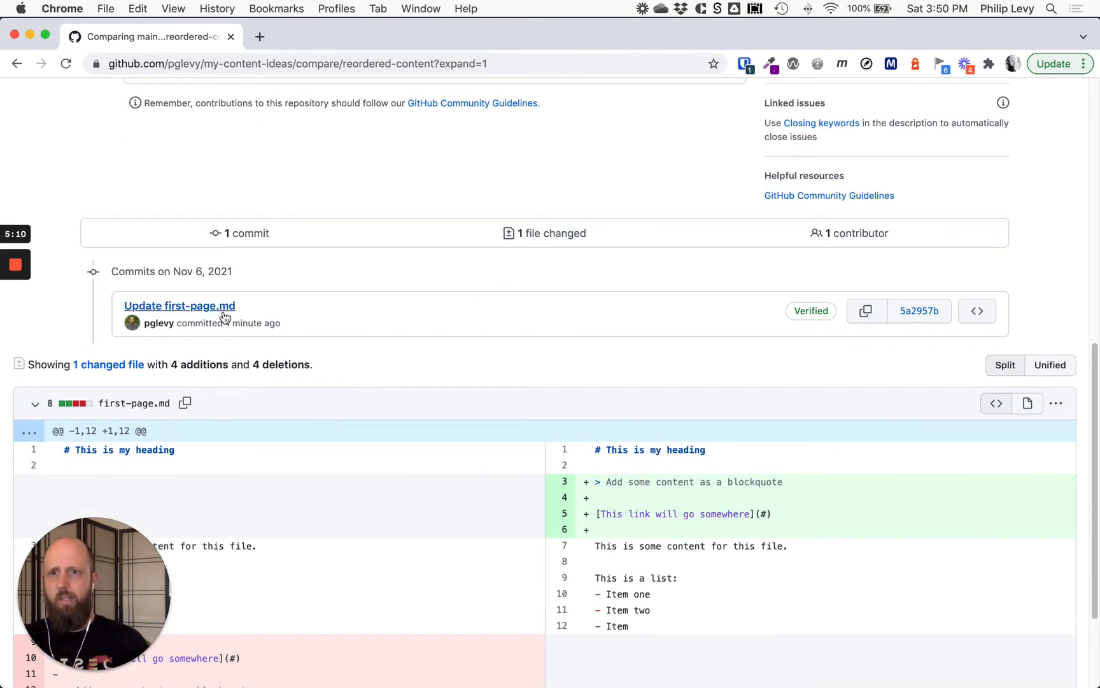
pyautogui.scroll(-3, 246, 341)
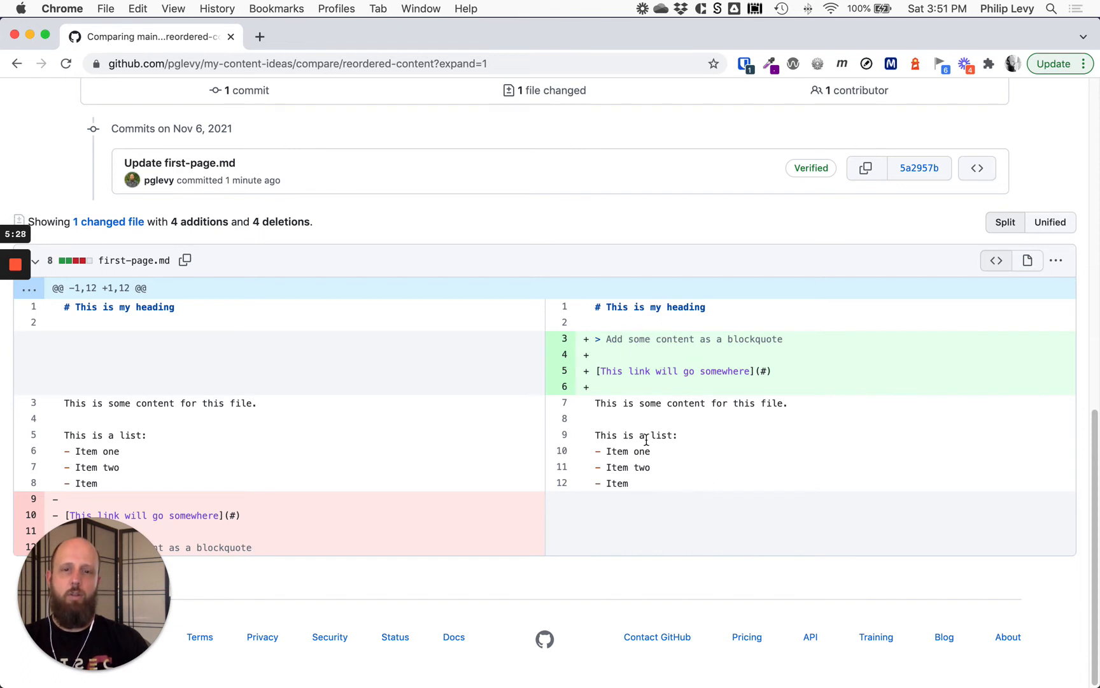
pyautogui.scroll(2, 418, 437)
pyautogui.scroll(-2, 418, 437)
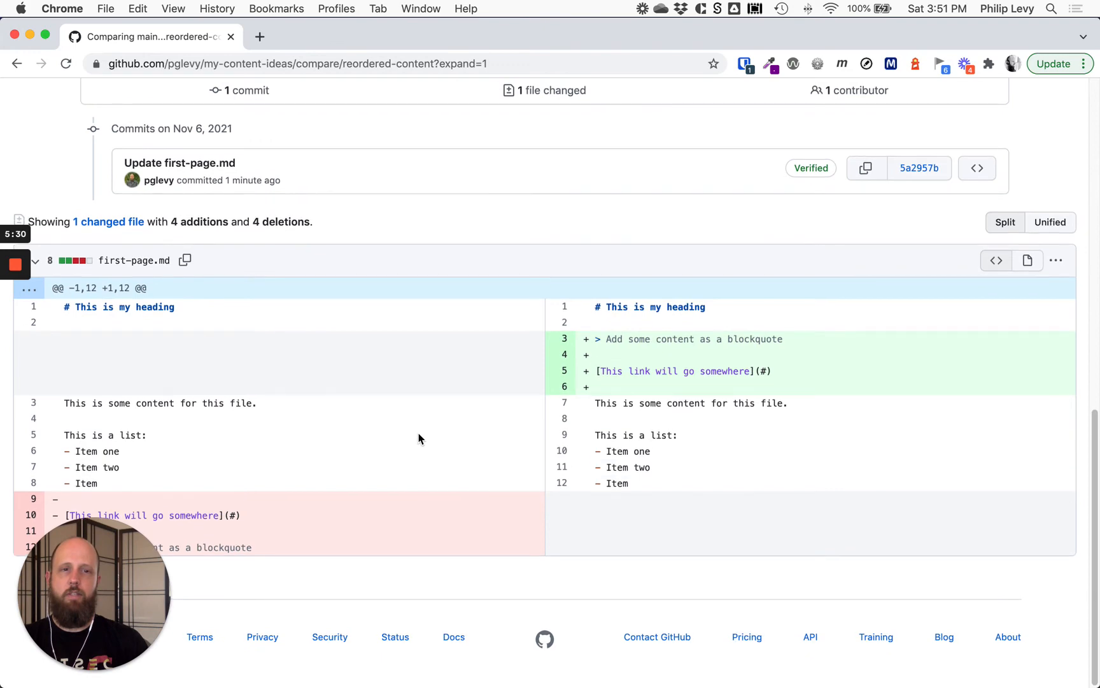
pyautogui.scroll(10, 248, 433)
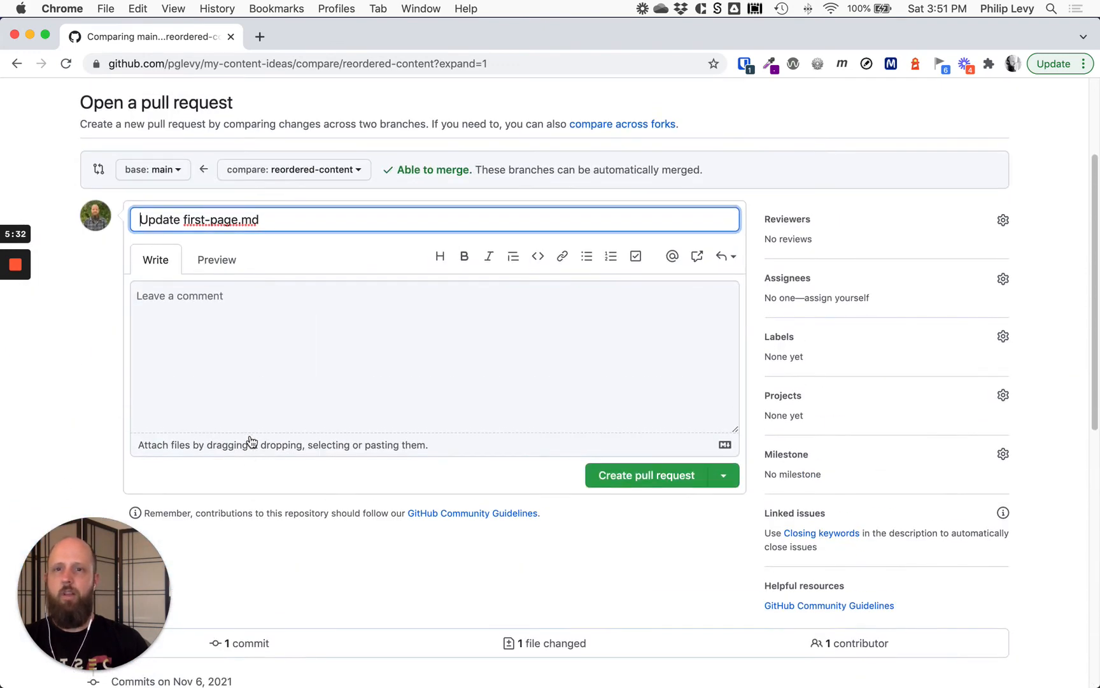
# Create the pull request titled "Update first-page.md" and examine its conversation page and merge status.
pyautogui.click(631, 479)
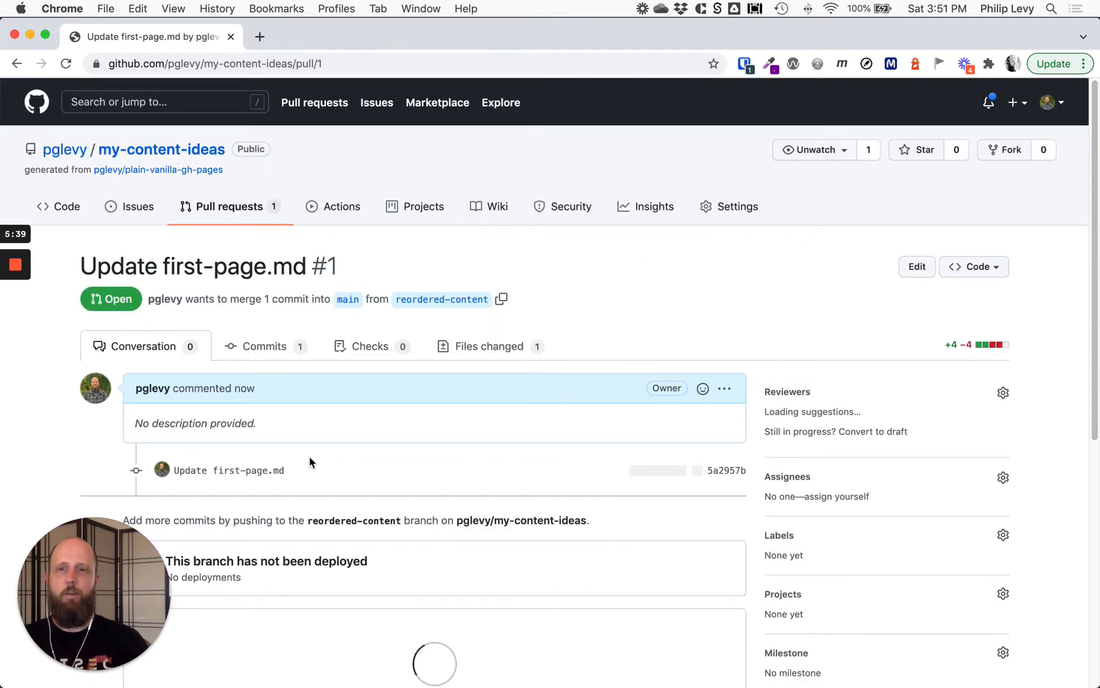
pyautogui.scroll(-3, 310, 456)
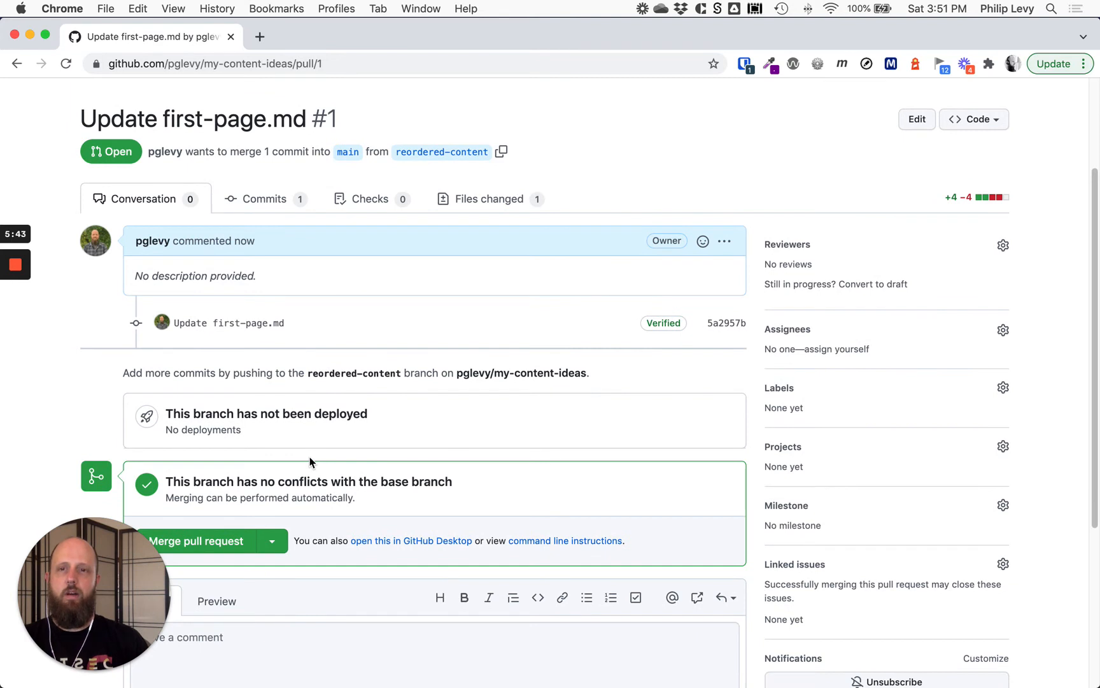
pyautogui.scroll(-2, 309, 456)
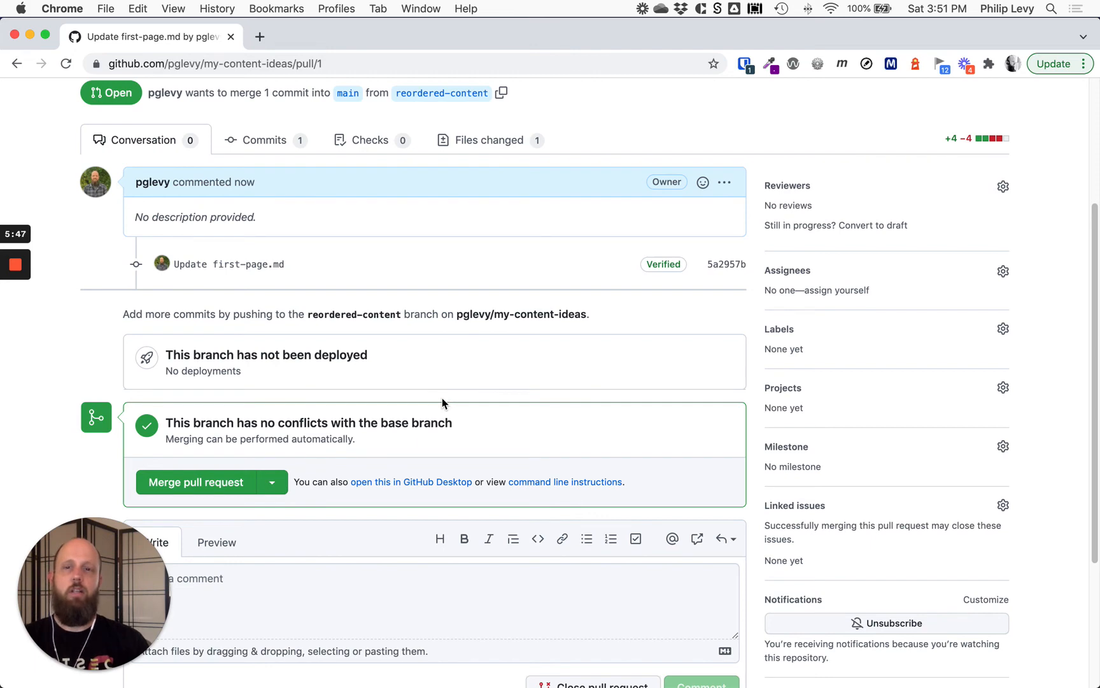
pyautogui.scroll(2, 443, 402)
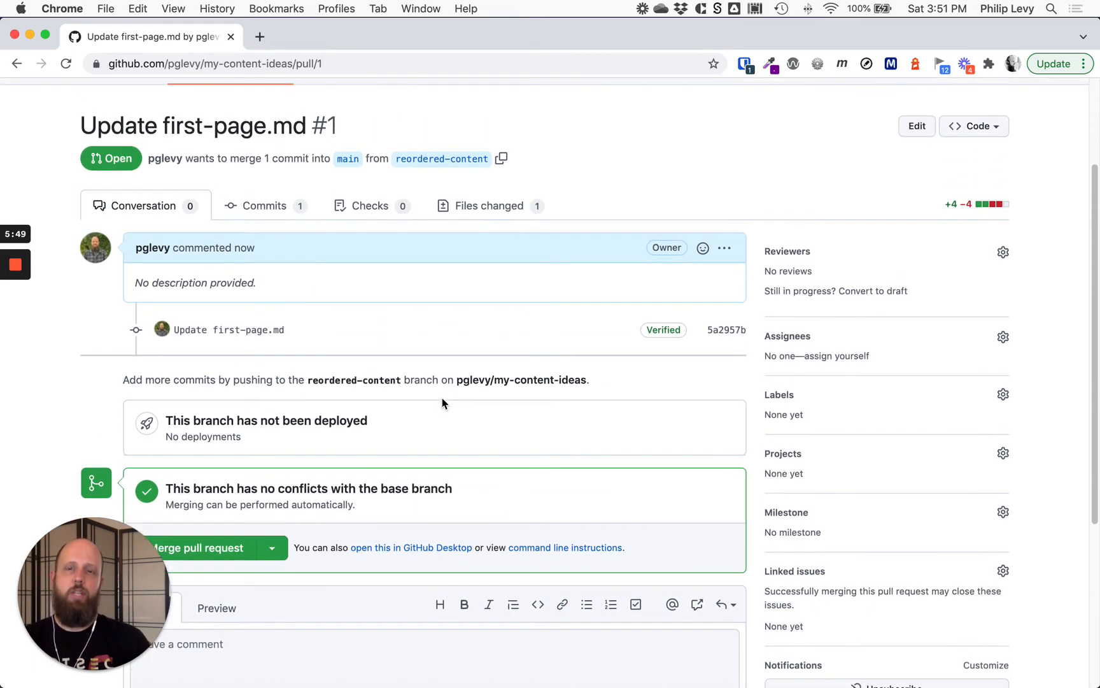
pyautogui.scroll(-1, 442, 402)
pyautogui.scroll(-1, 555, 399)
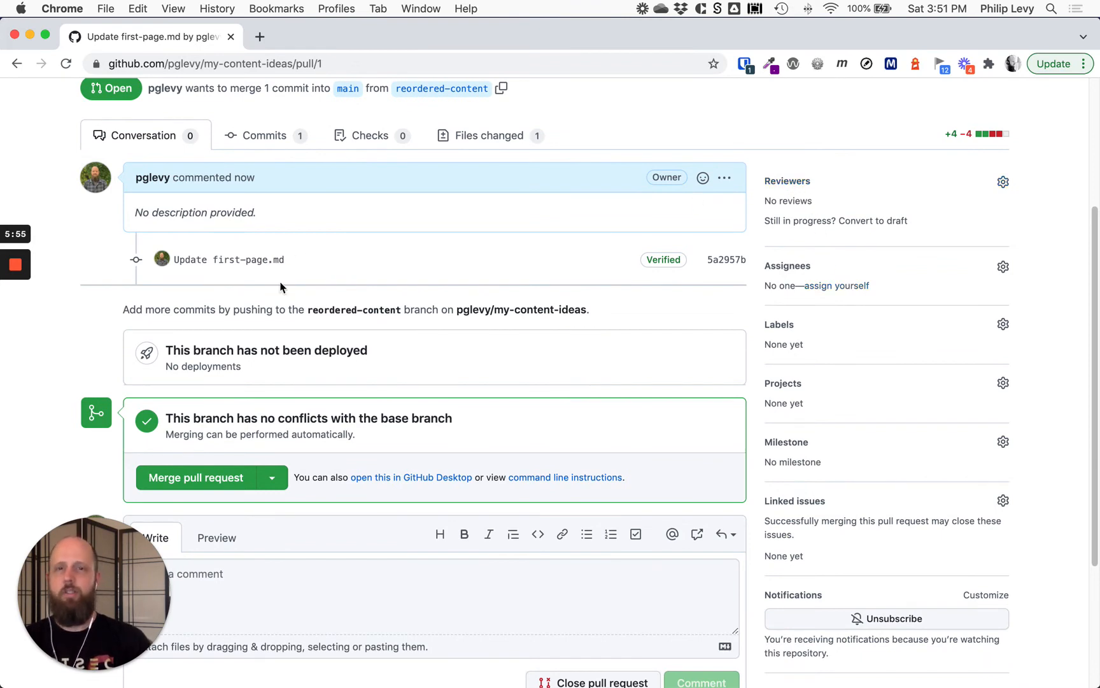
# Examine the pull request's commit list and its changed lines in first-page.md.
pyautogui.click(281, 136)
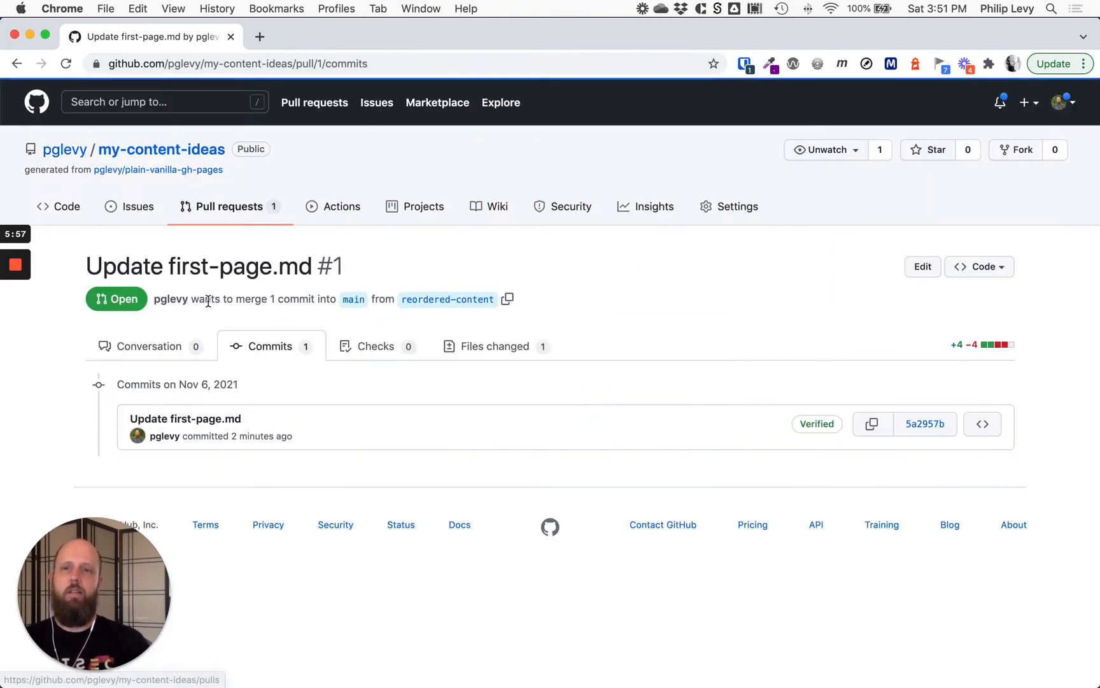
pyautogui.click(474, 347)
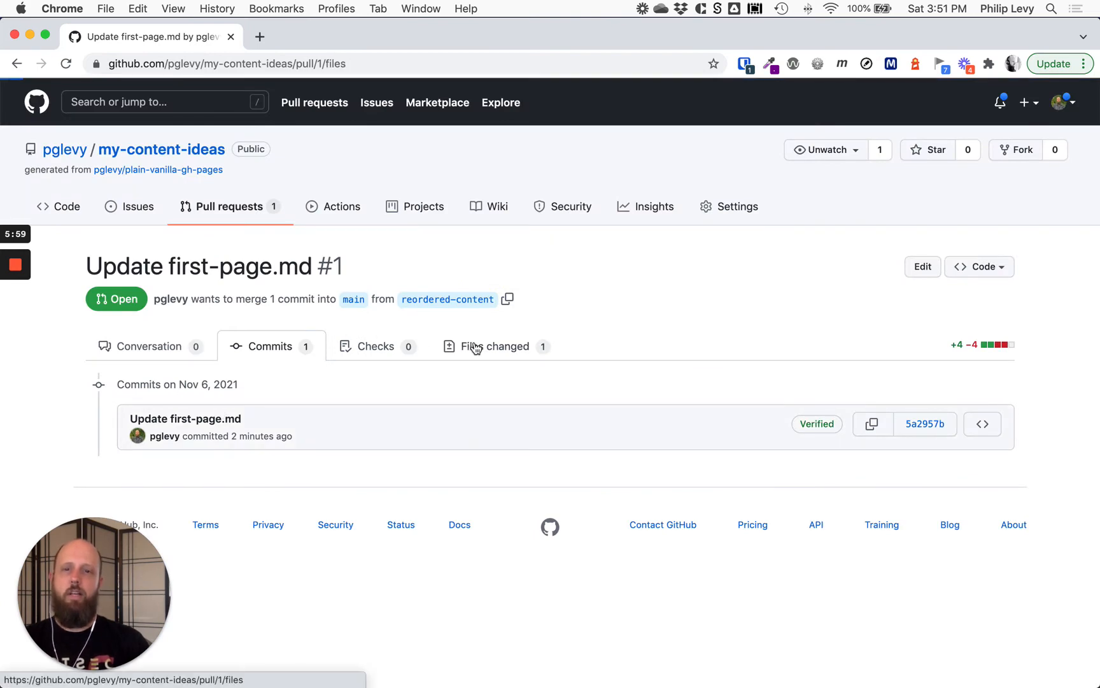
pyautogui.scroll(-5, 461, 383)
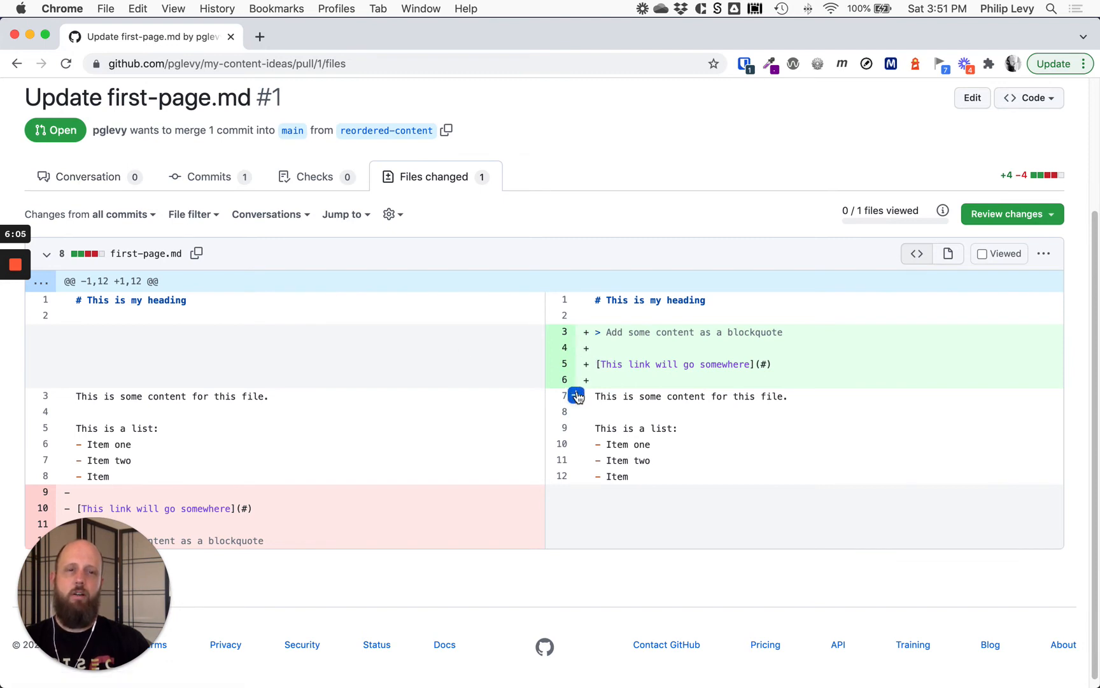
# Return to the pull request's conversation and merge it into main with the default merge message.
pyautogui.click(82, 178)
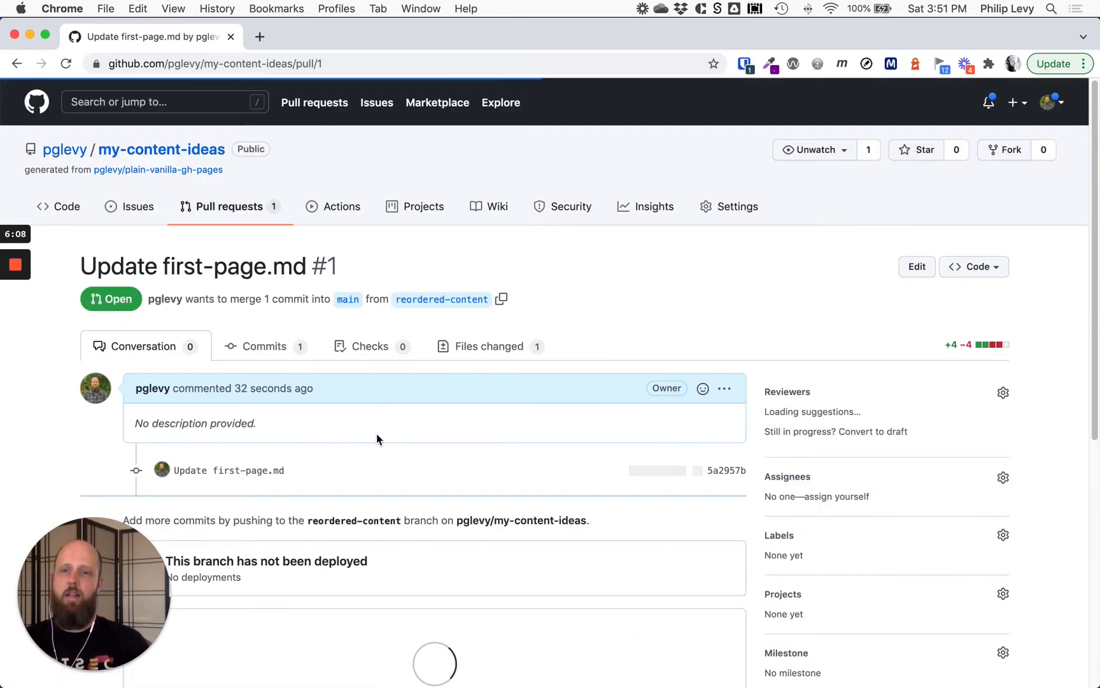
pyautogui.scroll(-5, 377, 439)
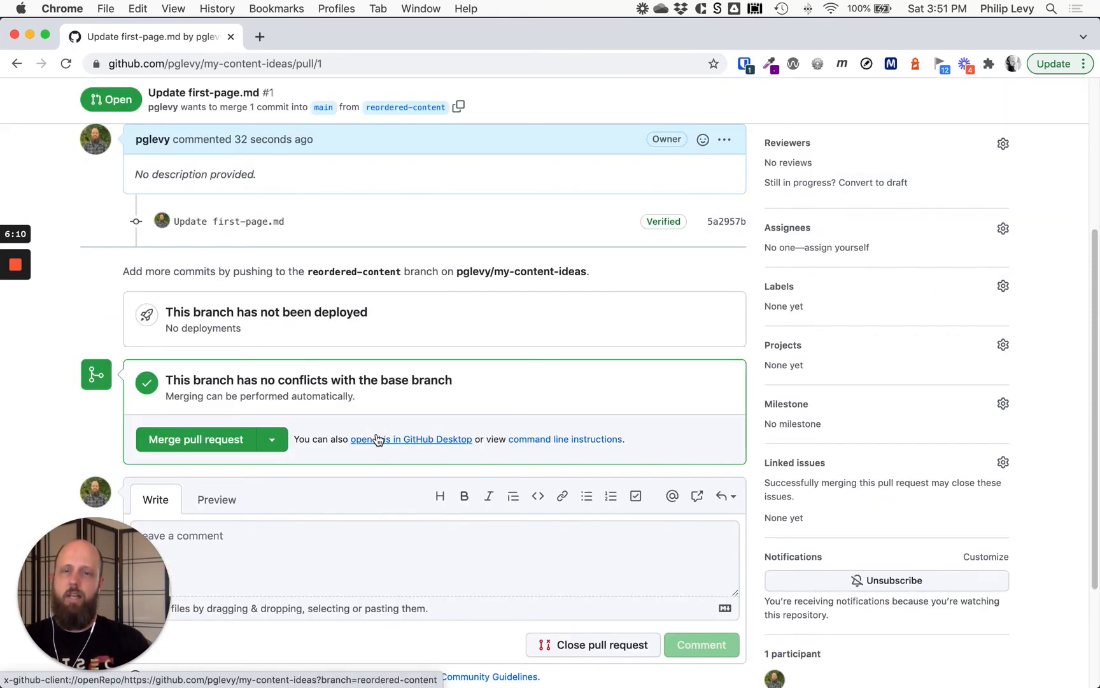
pyautogui.scroll(2, 377, 439)
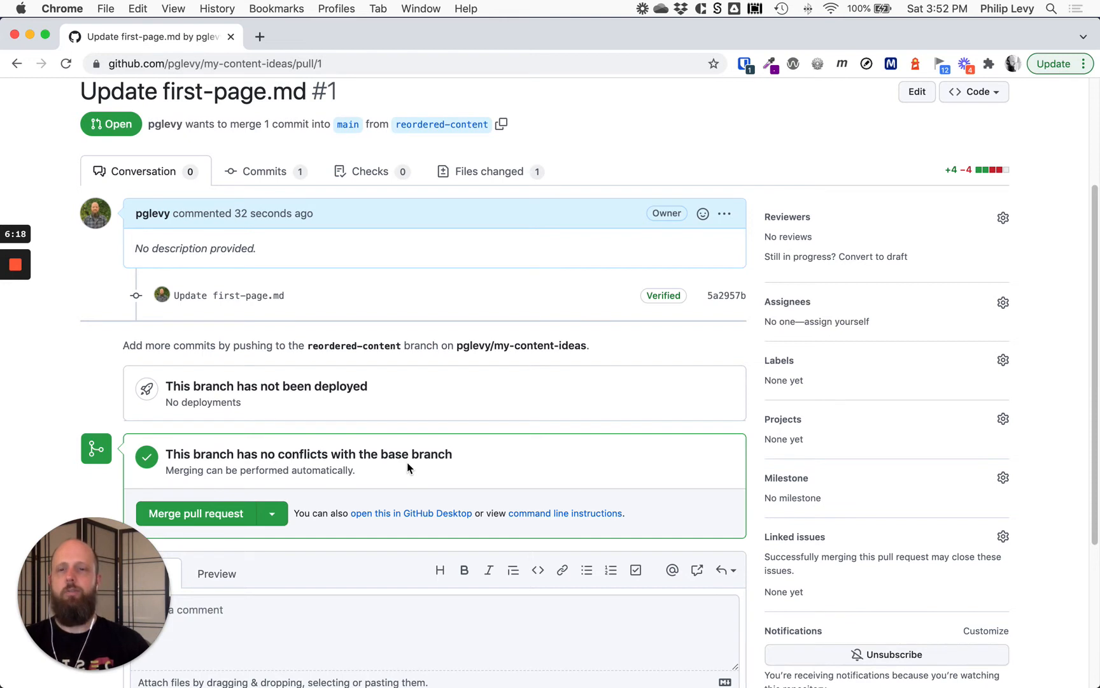
pyautogui.scroll(-1, 408, 468)
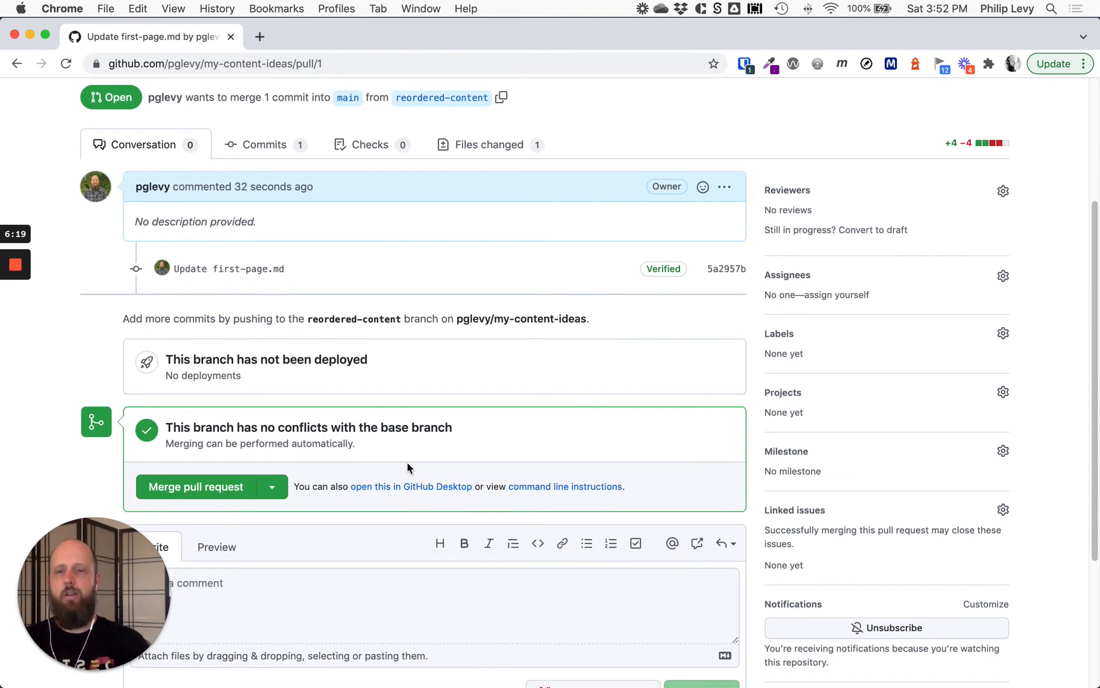
pyautogui.click(207, 488)
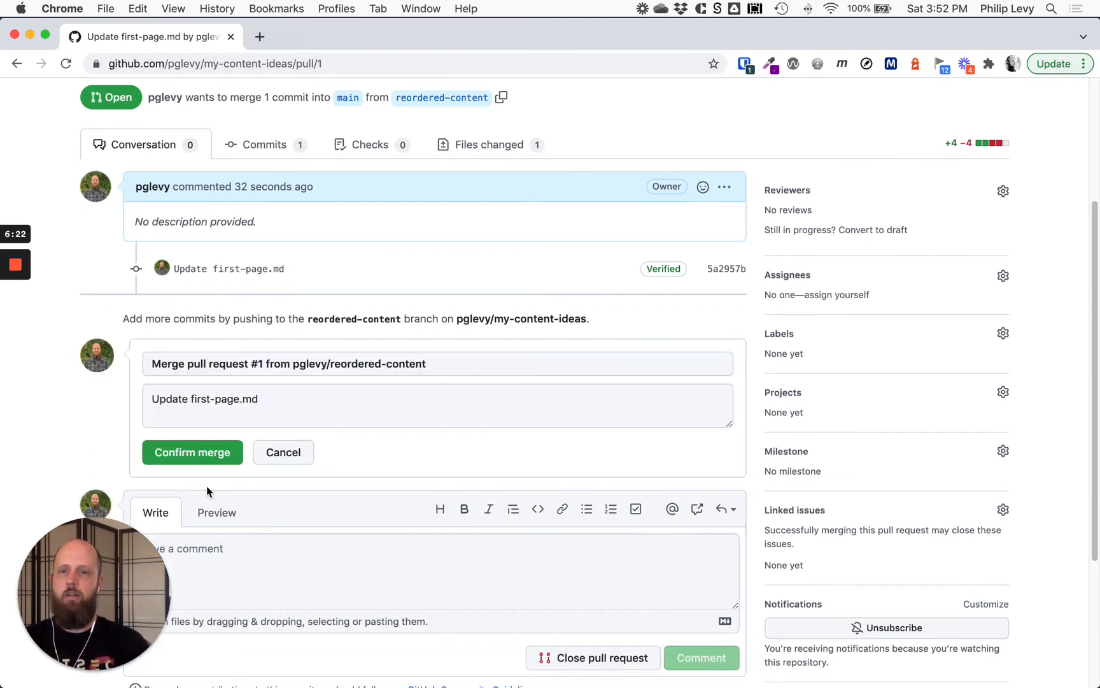
pyautogui.click(212, 453)
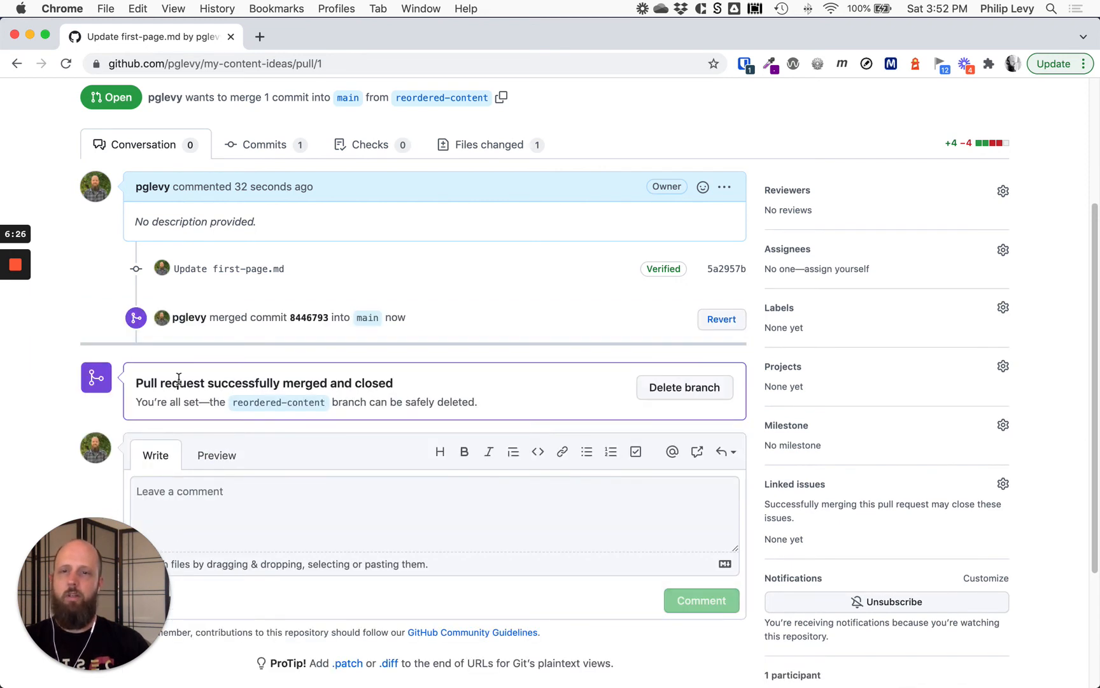
pyautogui.moveTo(161, 382); pyautogui.dragTo(442, 383)
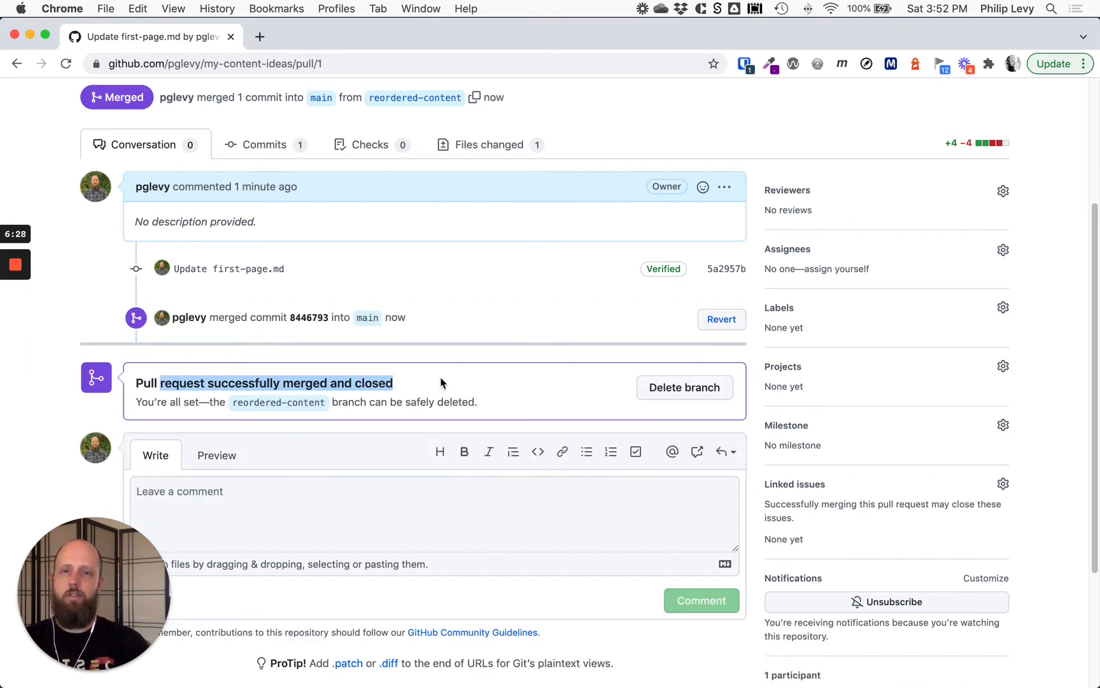
pyautogui.click(442, 382)
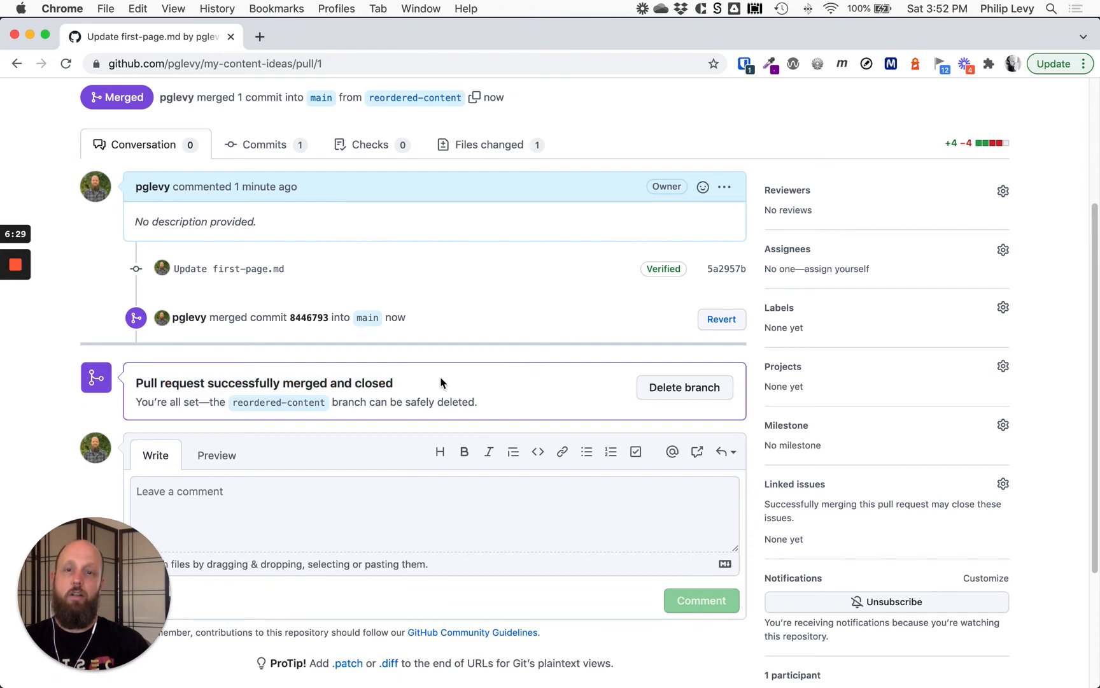
# Delete the merged reordered-content branch and check the repository's open pull requests and remaining branches.
pyautogui.click(664, 390)
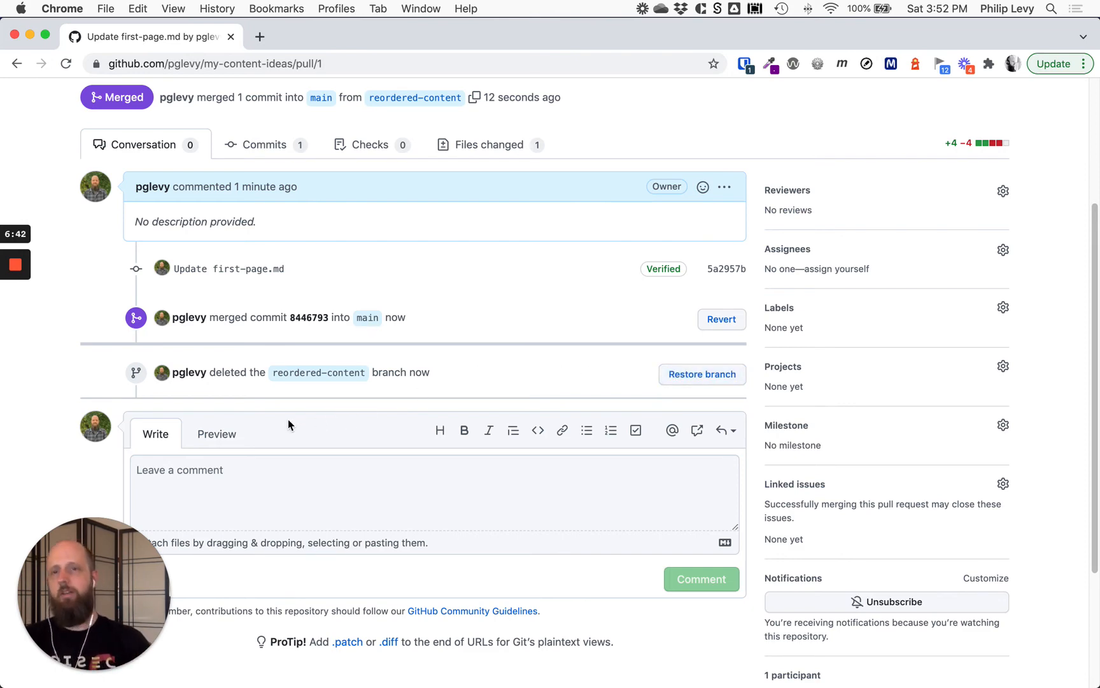
pyautogui.scroll(5, 290, 424)
pyautogui.click(244, 194)
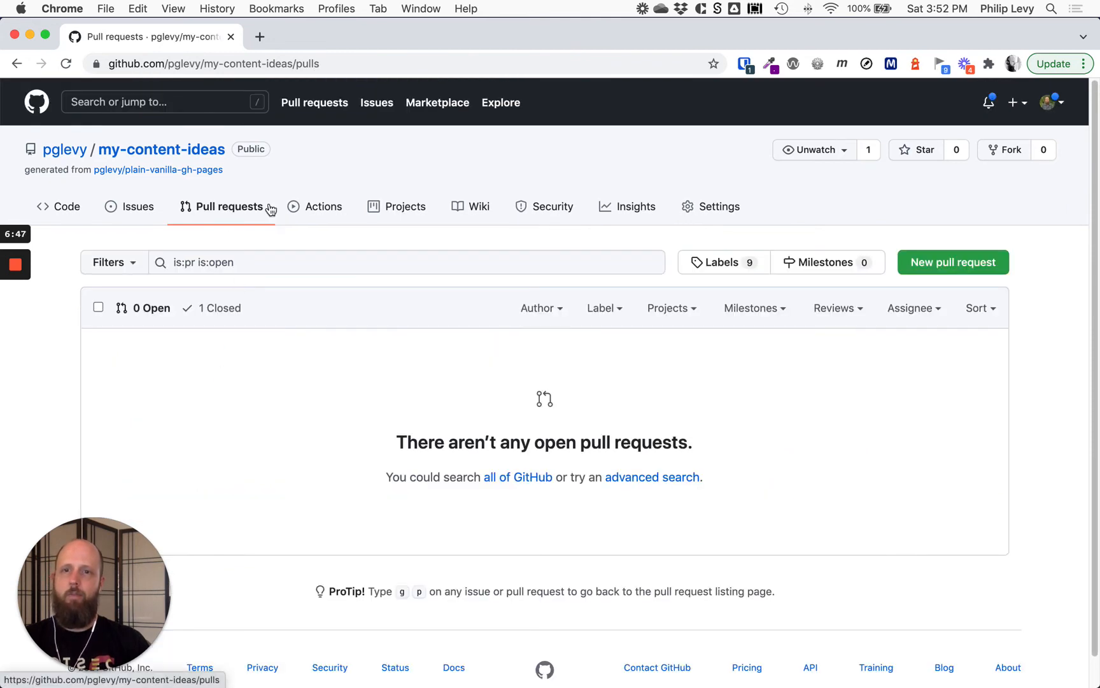
pyautogui.click(79, 212)
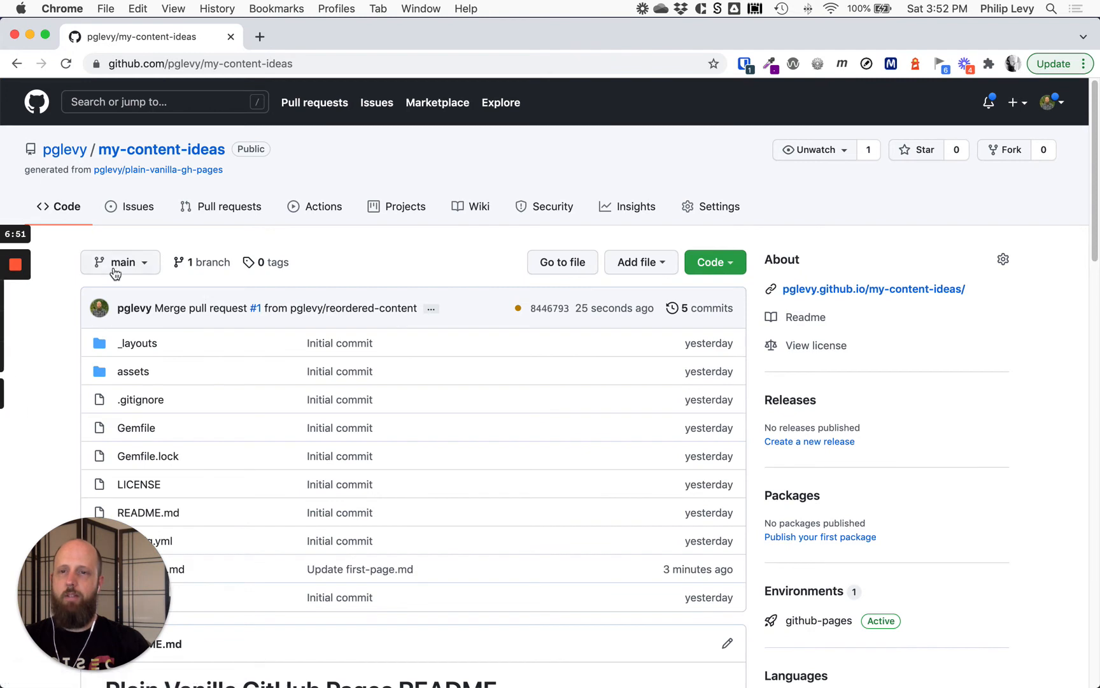
pyautogui.click(121, 262)
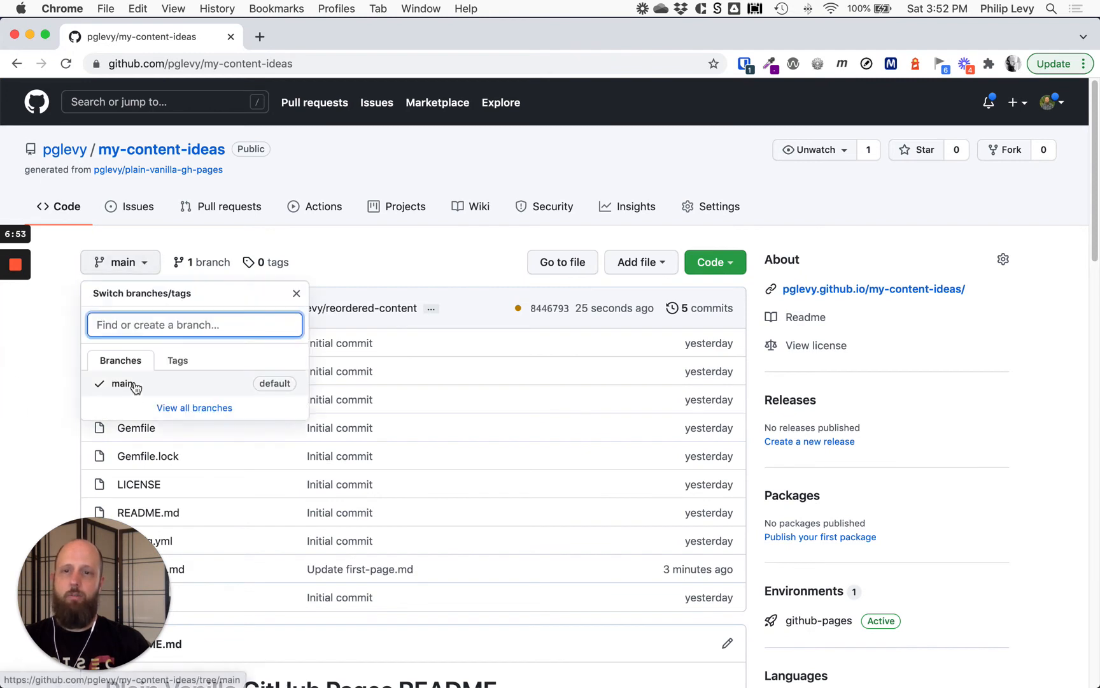
pyautogui.click(95, 266)
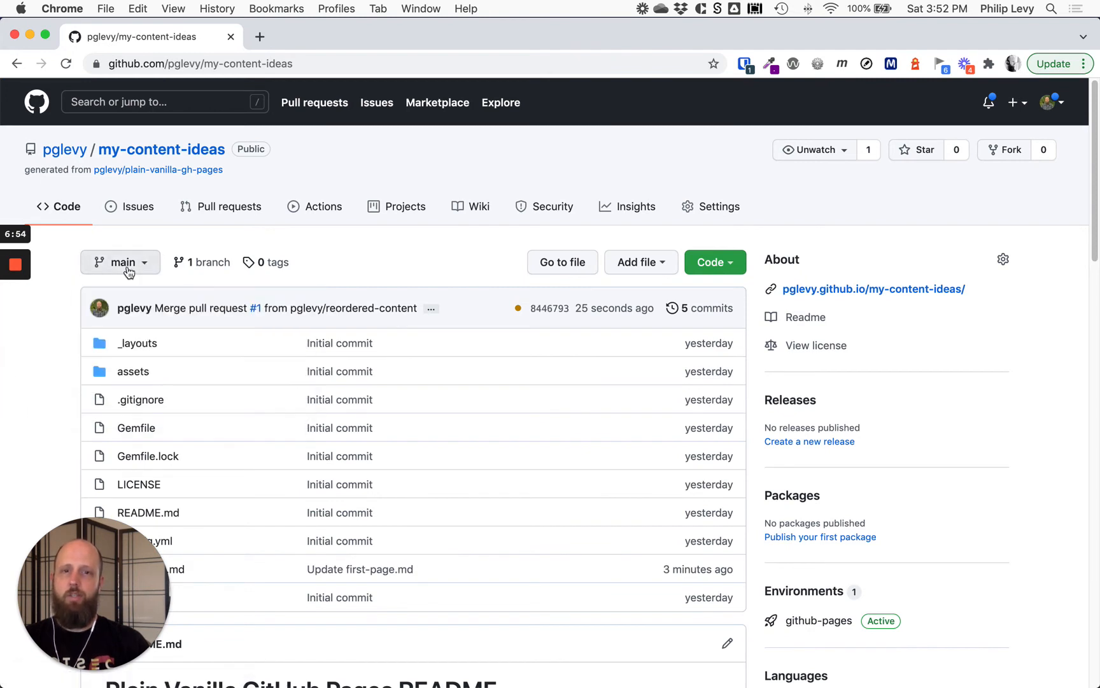
# Examine the commit history of the main branch and return to the repository's main page.
pyautogui.click(705, 309)
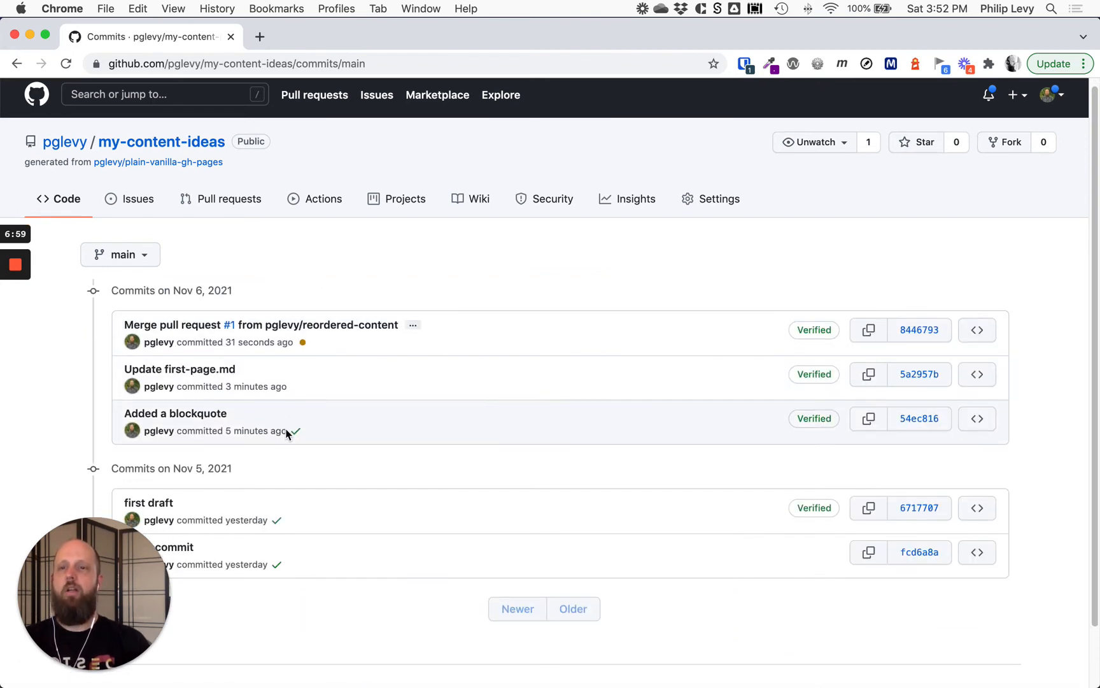
pyautogui.scroll(-2, 288, 430)
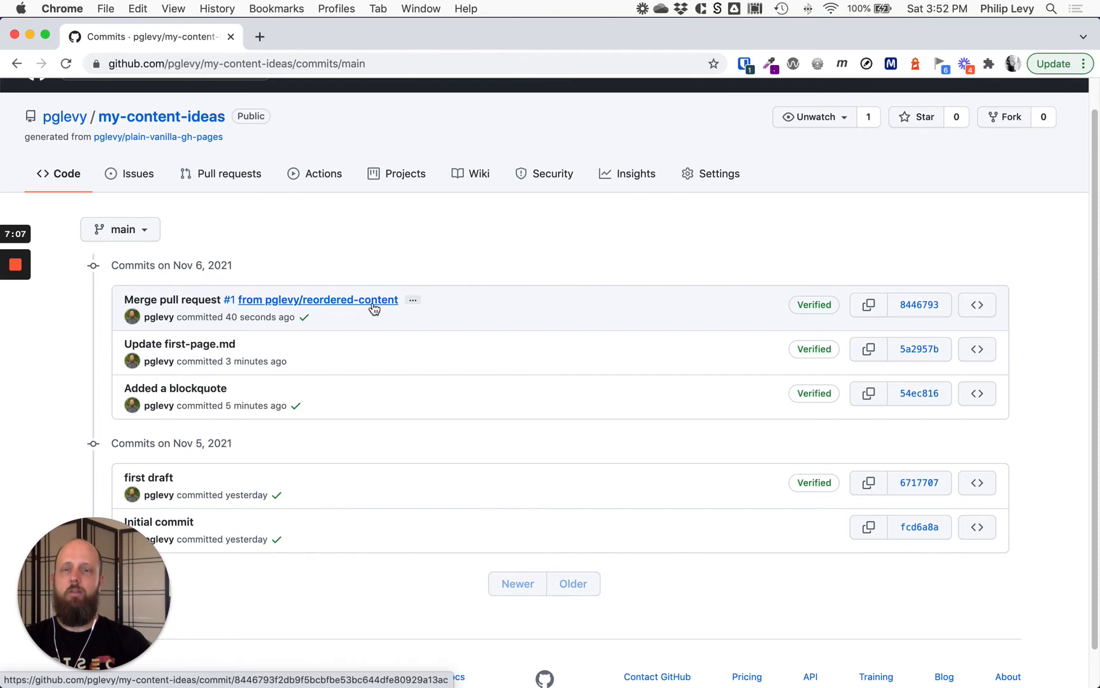
pyautogui.click(69, 174)
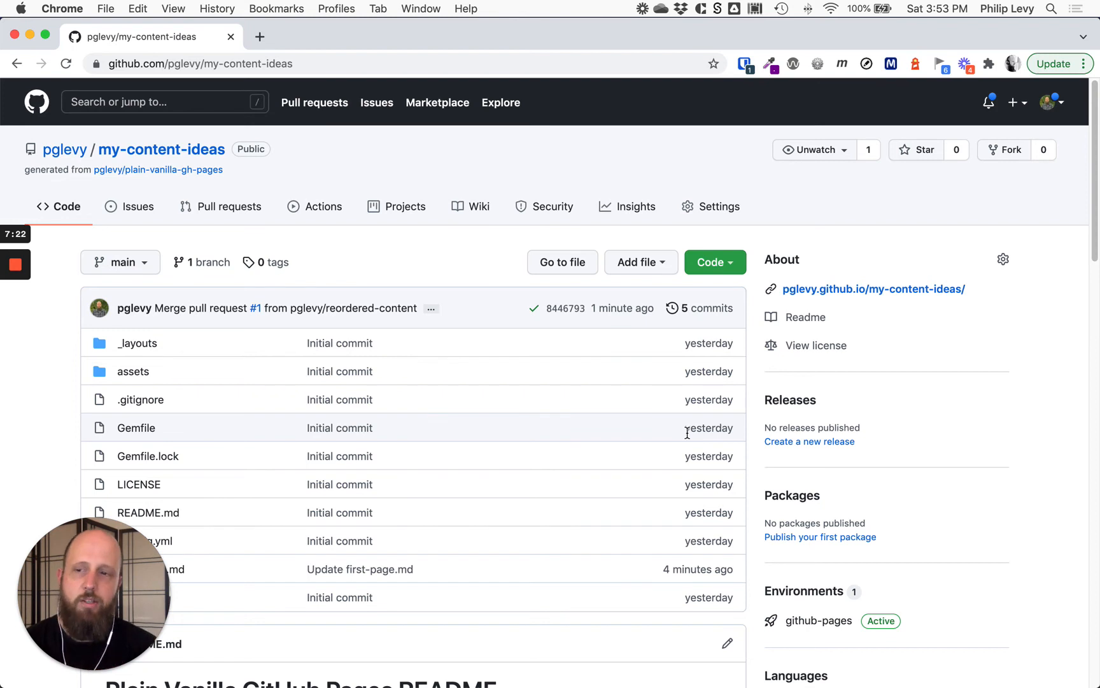
# Start a new release of the repository with a new tag named MyFavoriteVersionSoFar.
pyautogui.moveTo(687, 433)
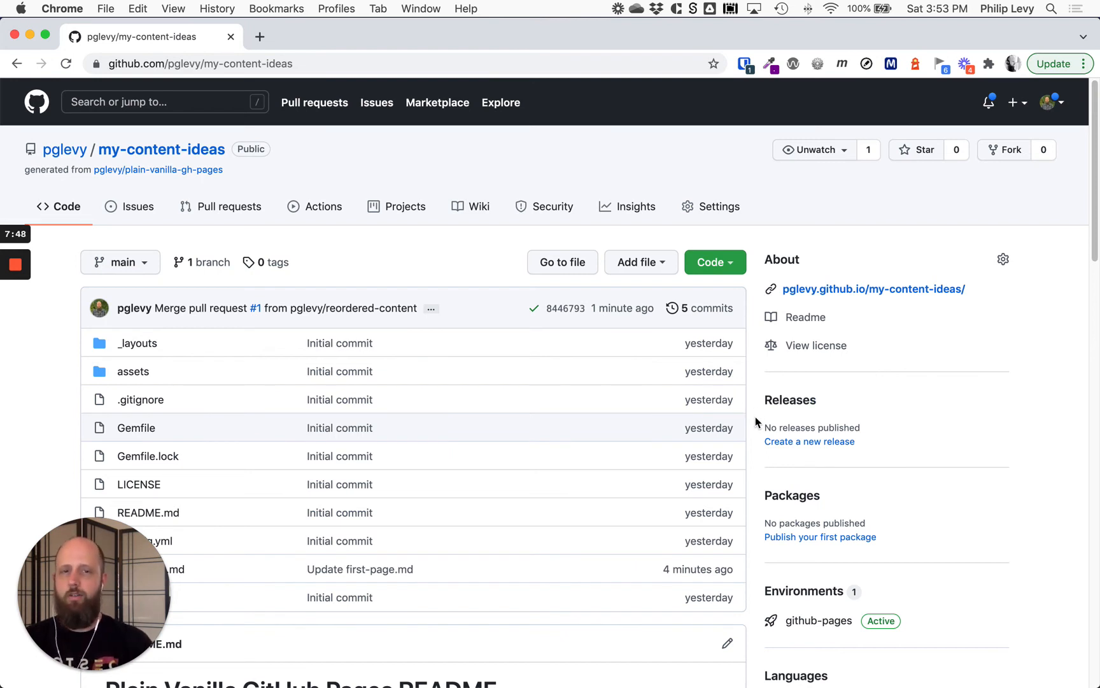
pyautogui.scroll(-2, 756, 416)
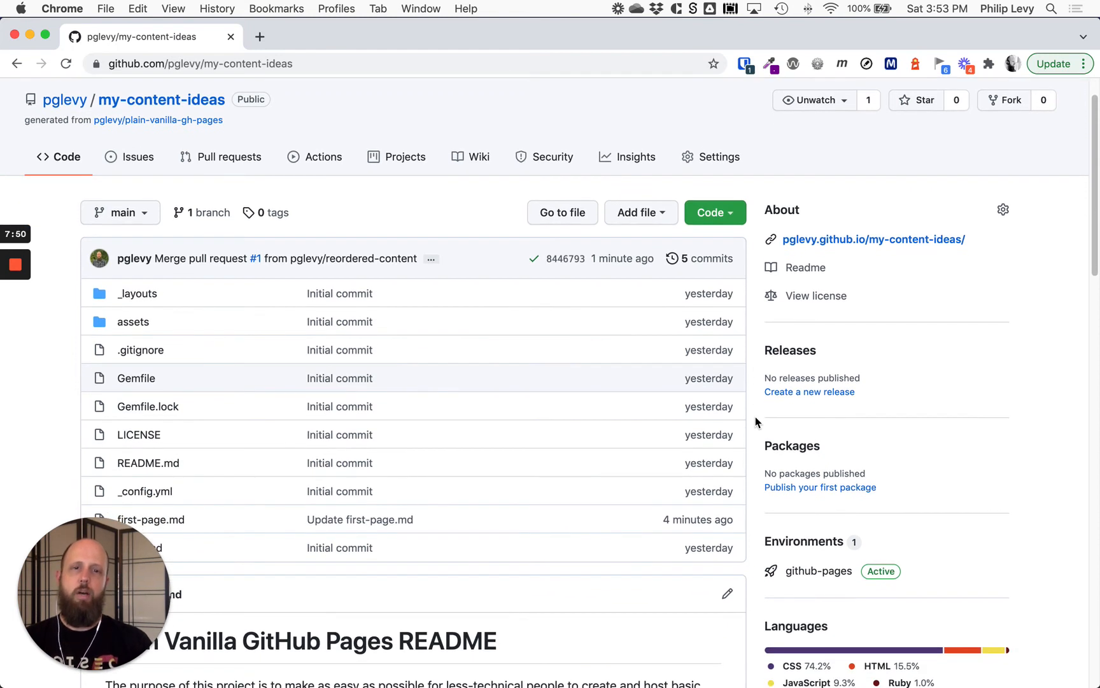
pyautogui.click(790, 391)
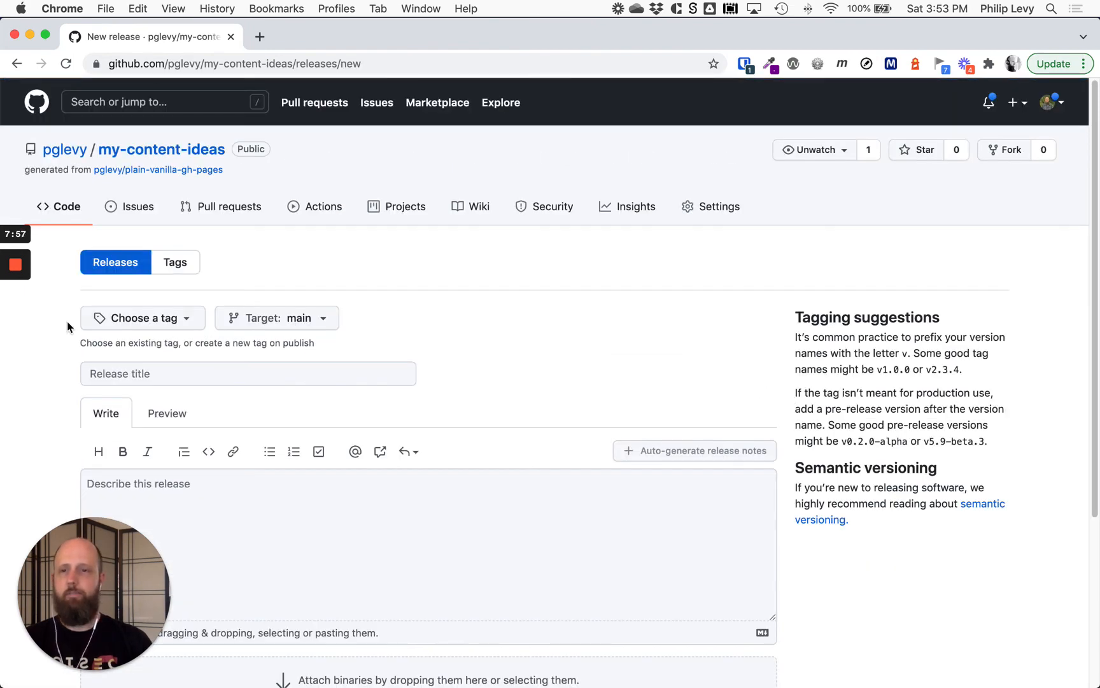
pyautogui.click(181, 321)
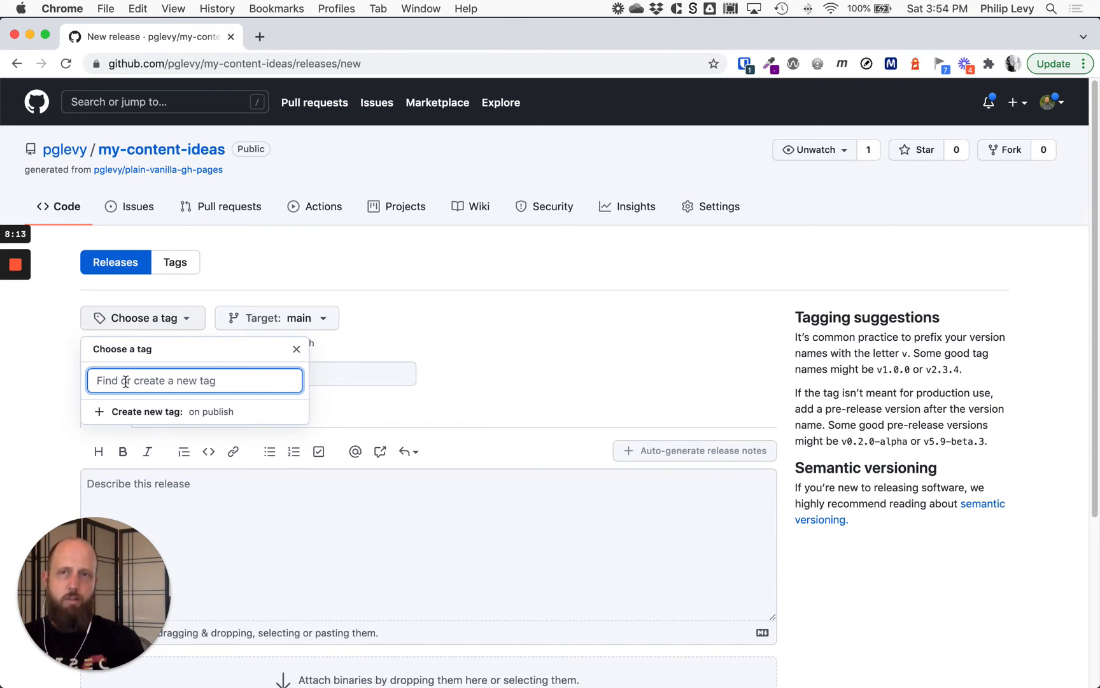
pyautogui.write('My')
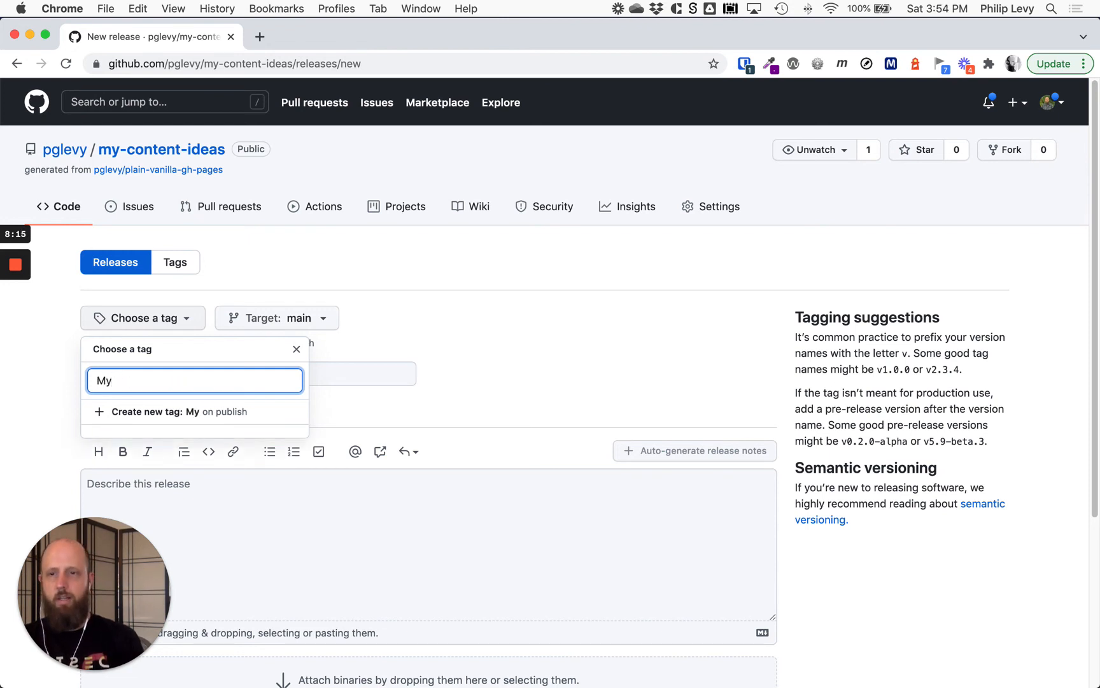
pyautogui.write('Favorite')
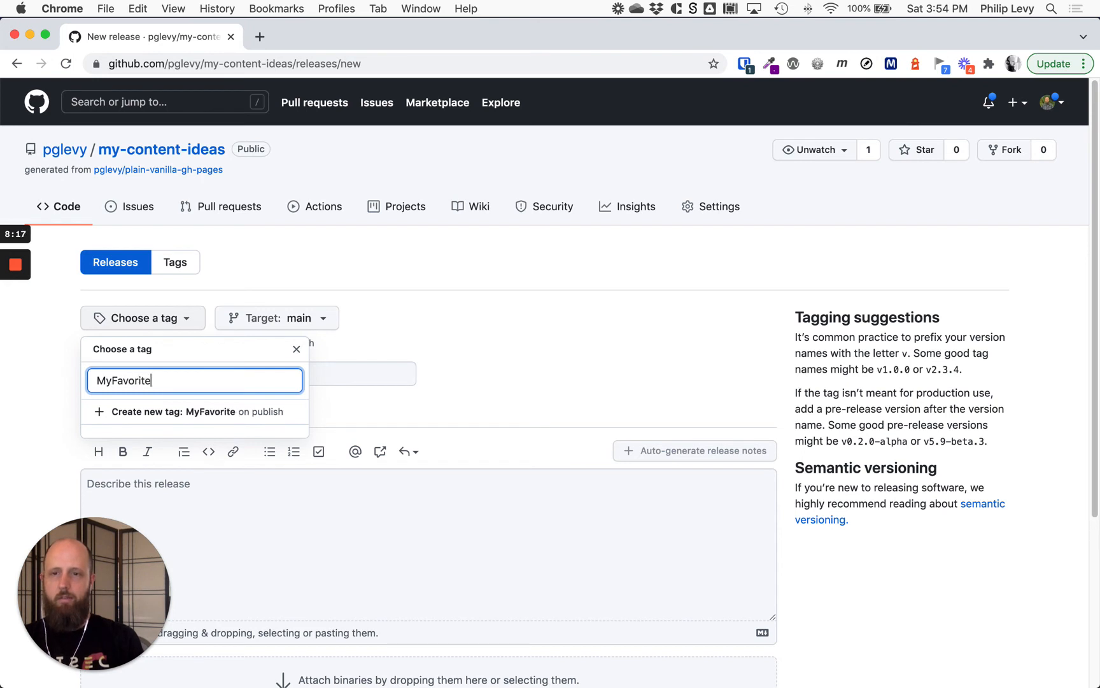
pyautogui.write('VersionSo')
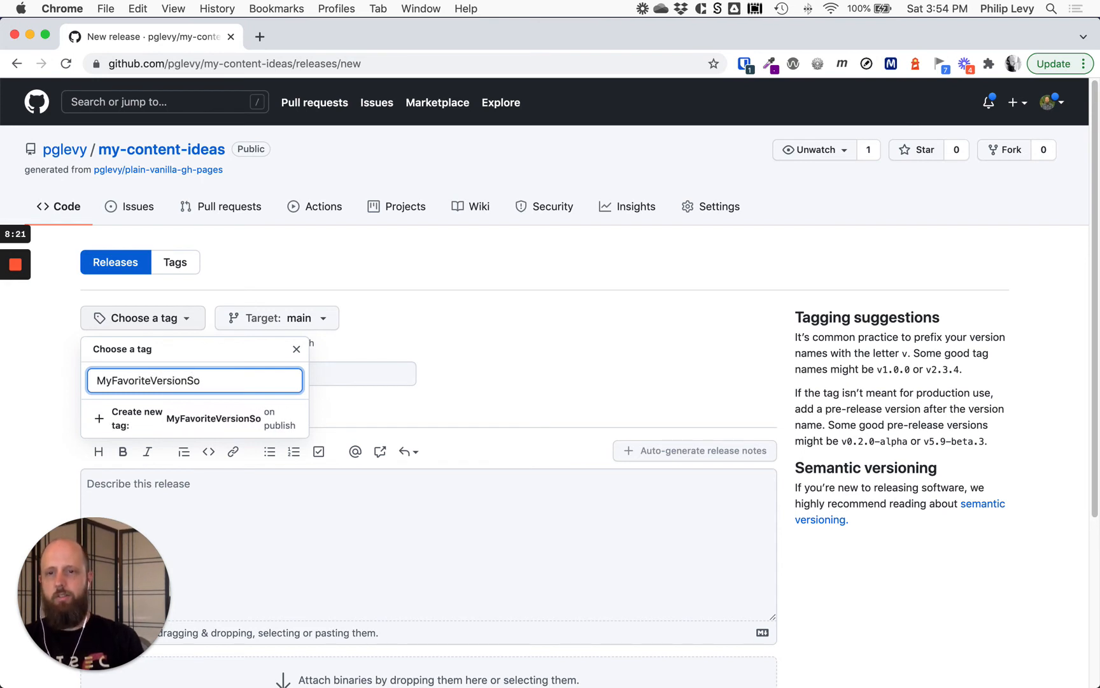
pyautogui.write('Far')
pyautogui.click(128, 432)
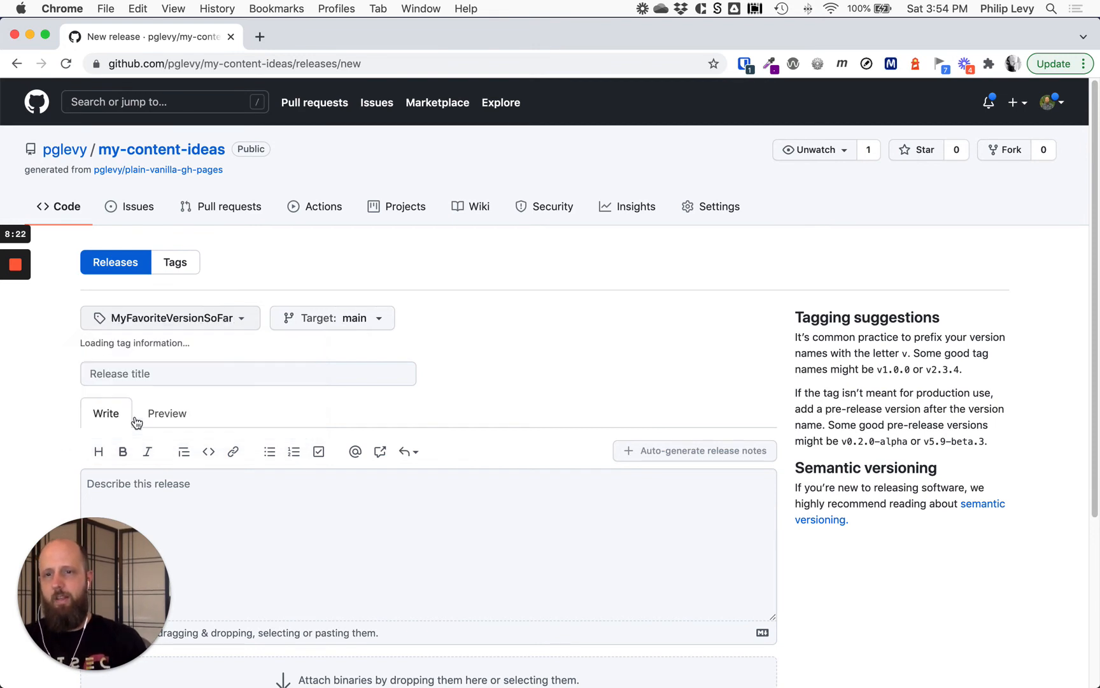
# Set the release title to "Favorite version so far".
pyautogui.click(166, 375)
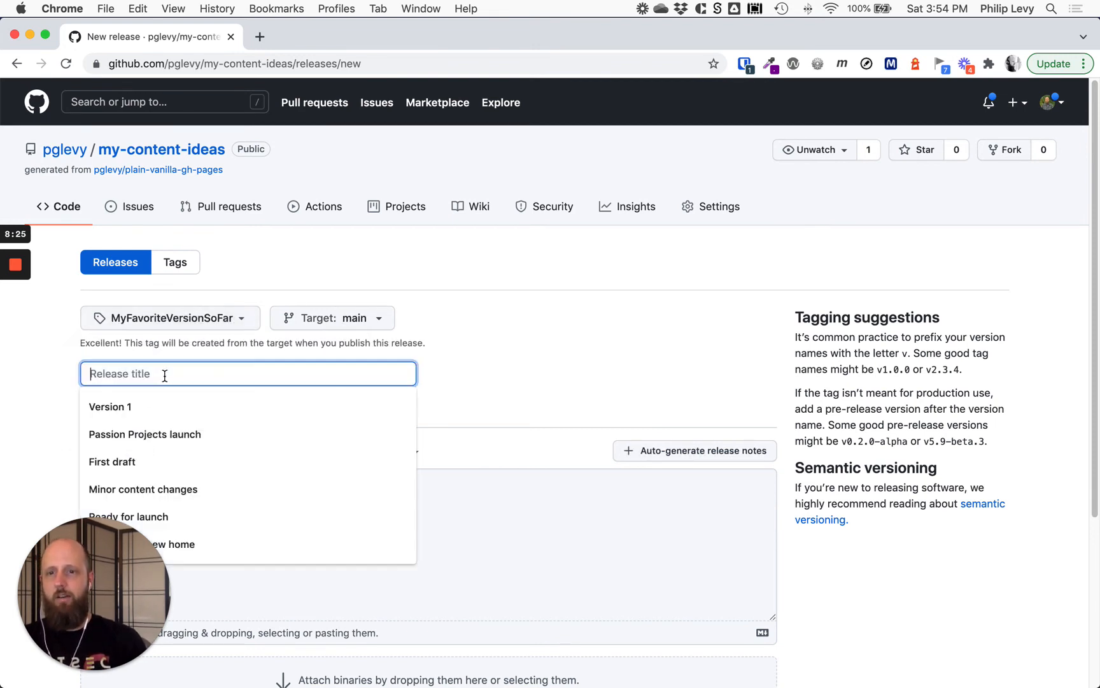
pyautogui.write('FAvo')
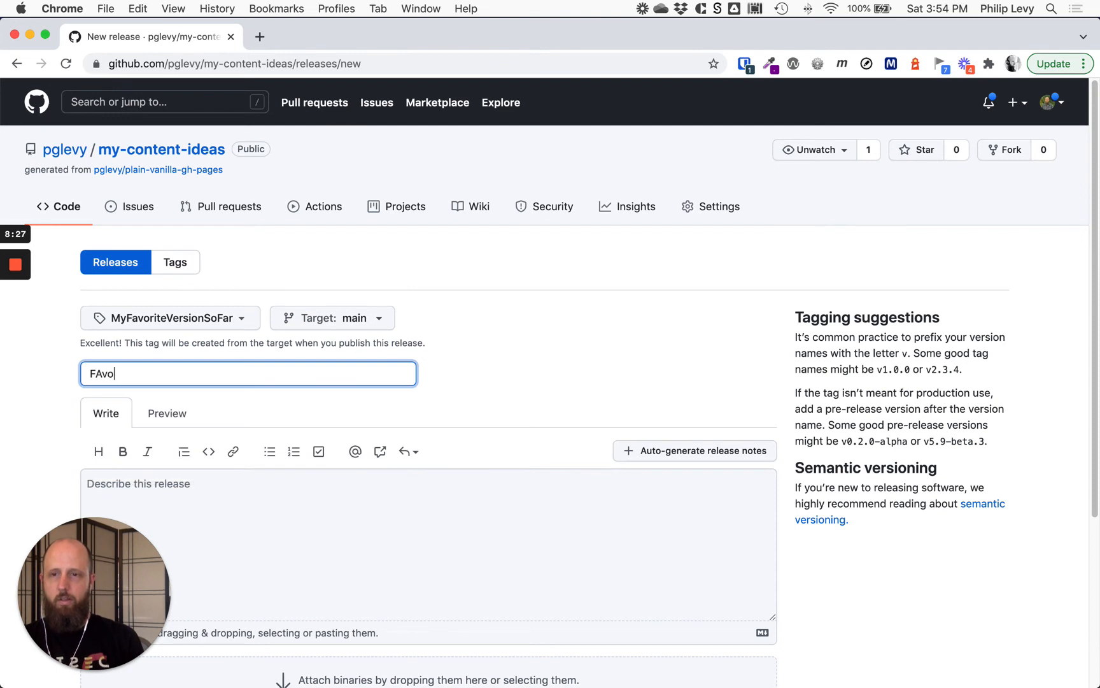
pyautogui.press('BackSpace')
pyautogui.press('BackSpace')
pyautogui.write('avorite versio')
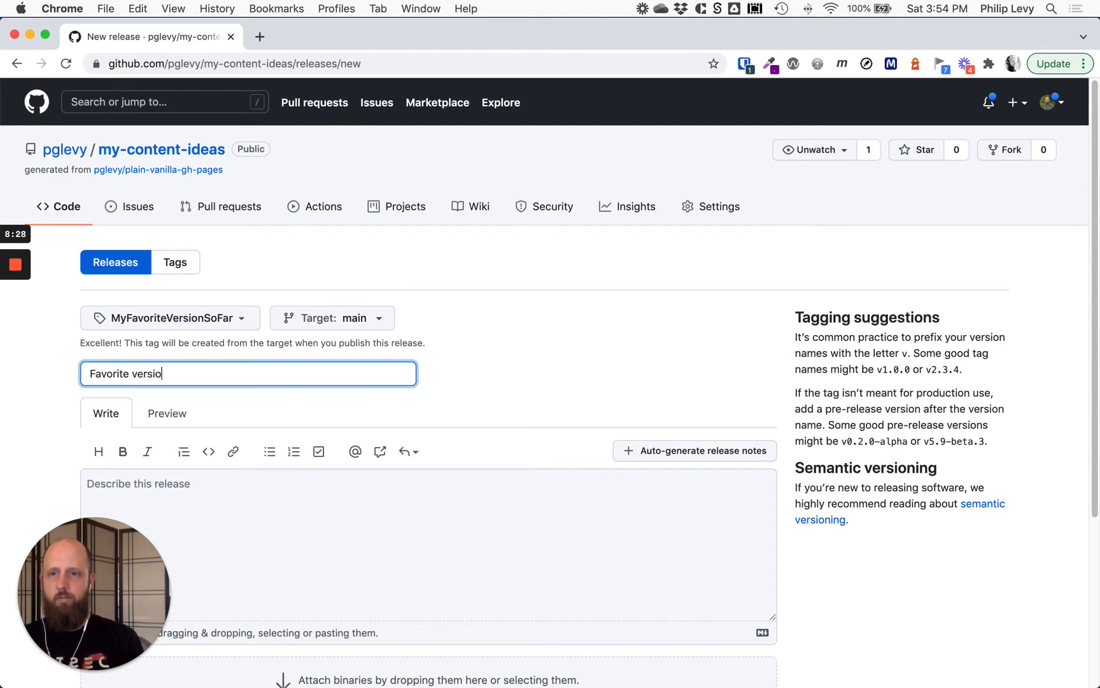
pyautogui.write('n so far')
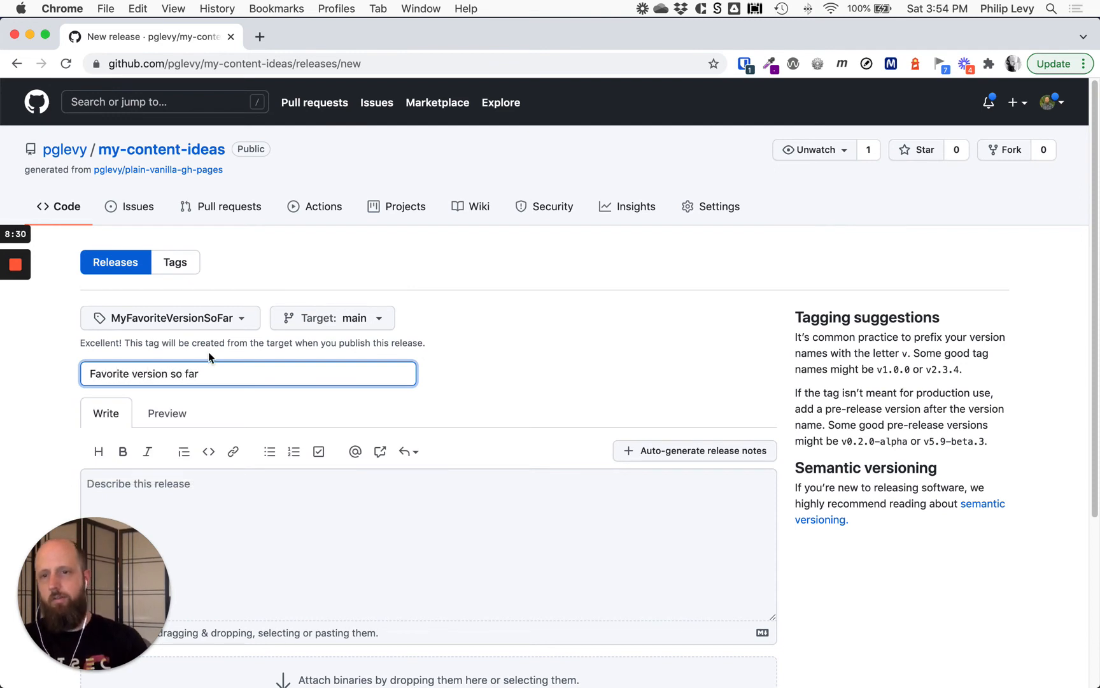
# Write the release description "You can add some release notes here", followed by "What I like:" with the list items this, that and the other thing.
pyautogui.scroll(-5, 532, 369)
pyautogui.click(508, 231)
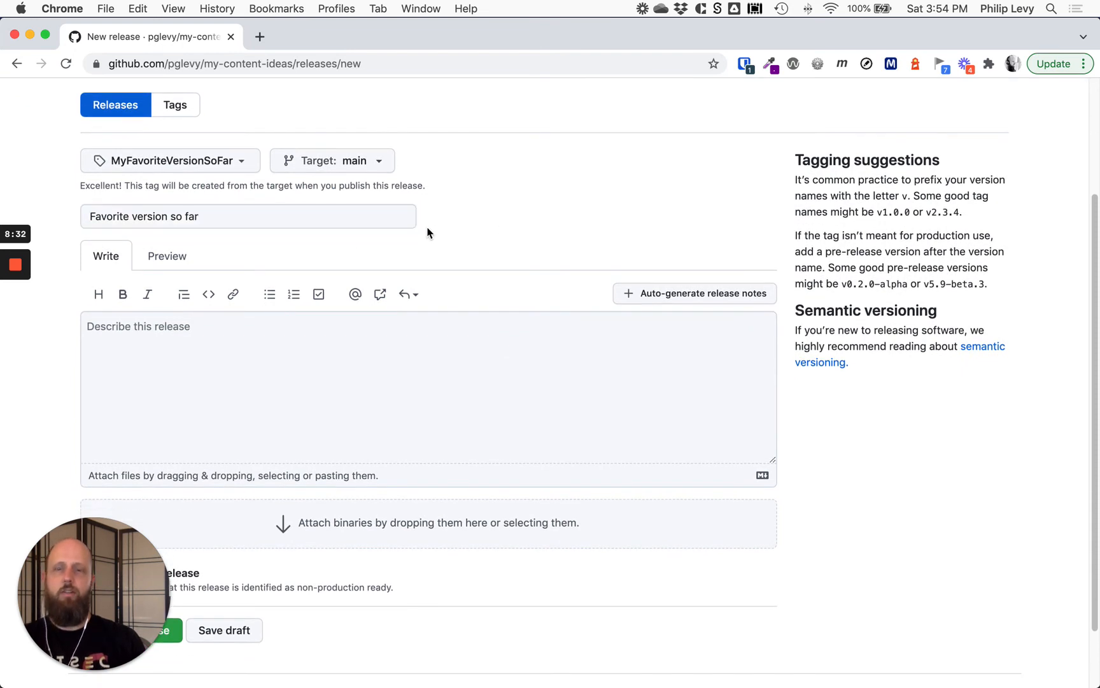
pyautogui.click(175, 331)
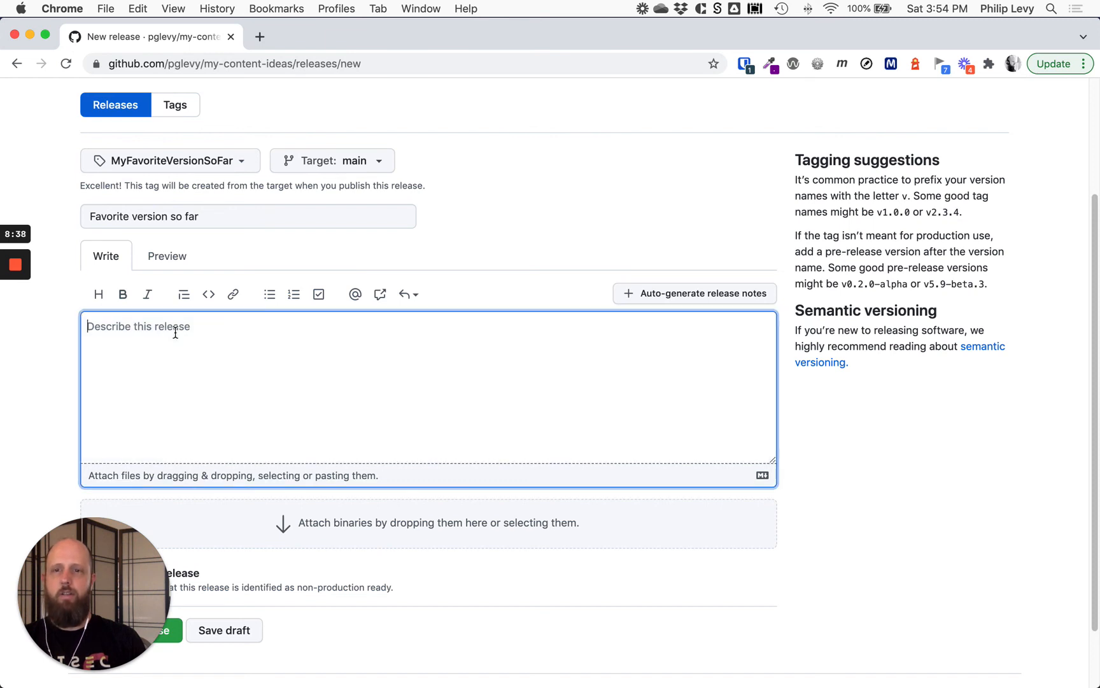
pyautogui.write('You can ad')
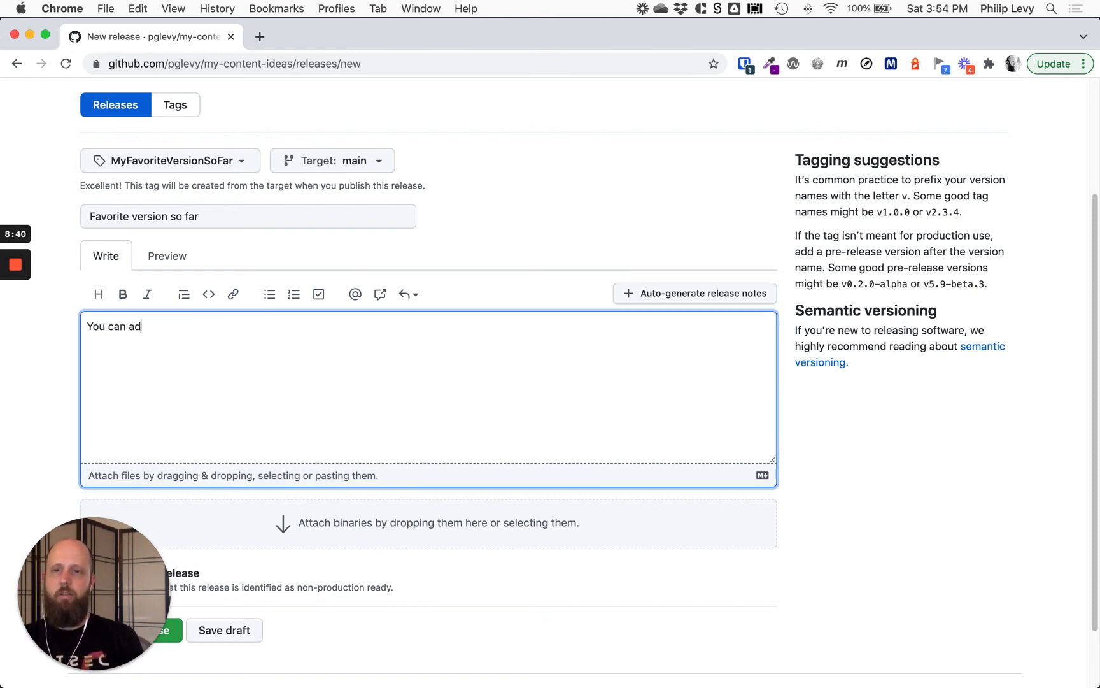
pyautogui.write('d some release no')
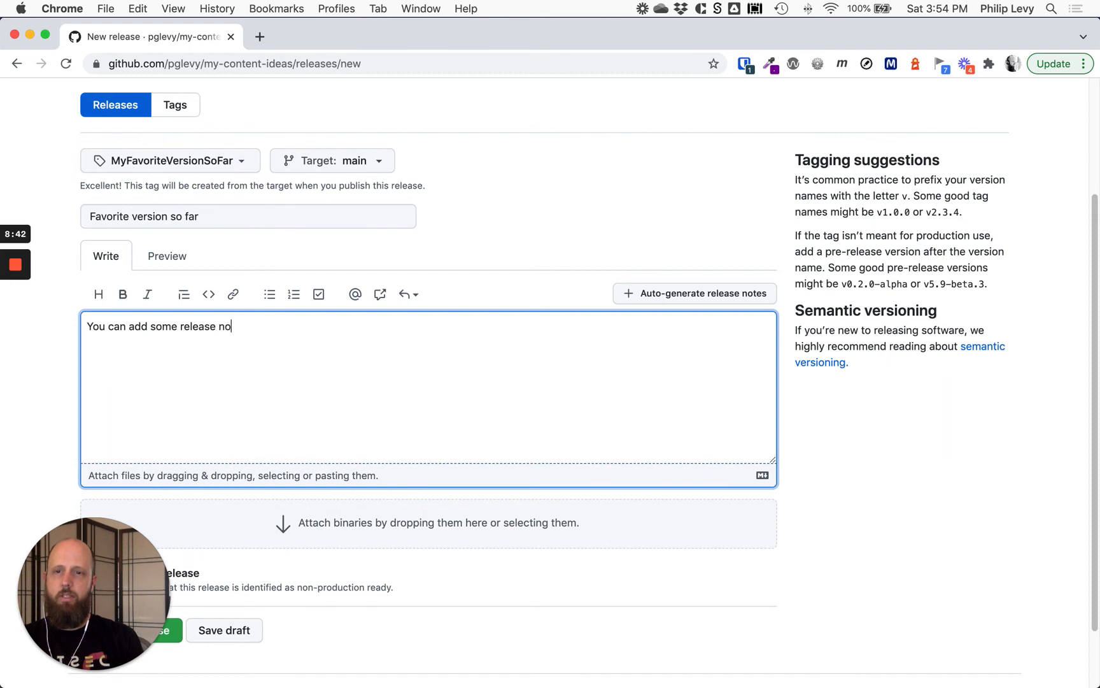
pyautogui.write('tes here  ')
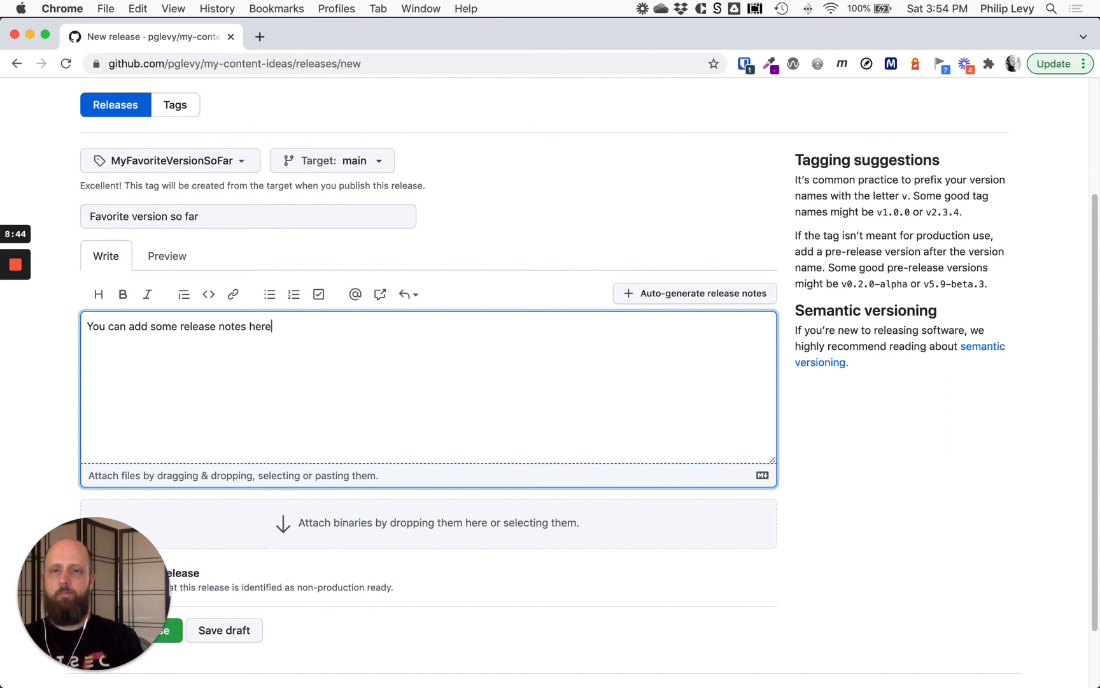
pyautogui.write('What I li')
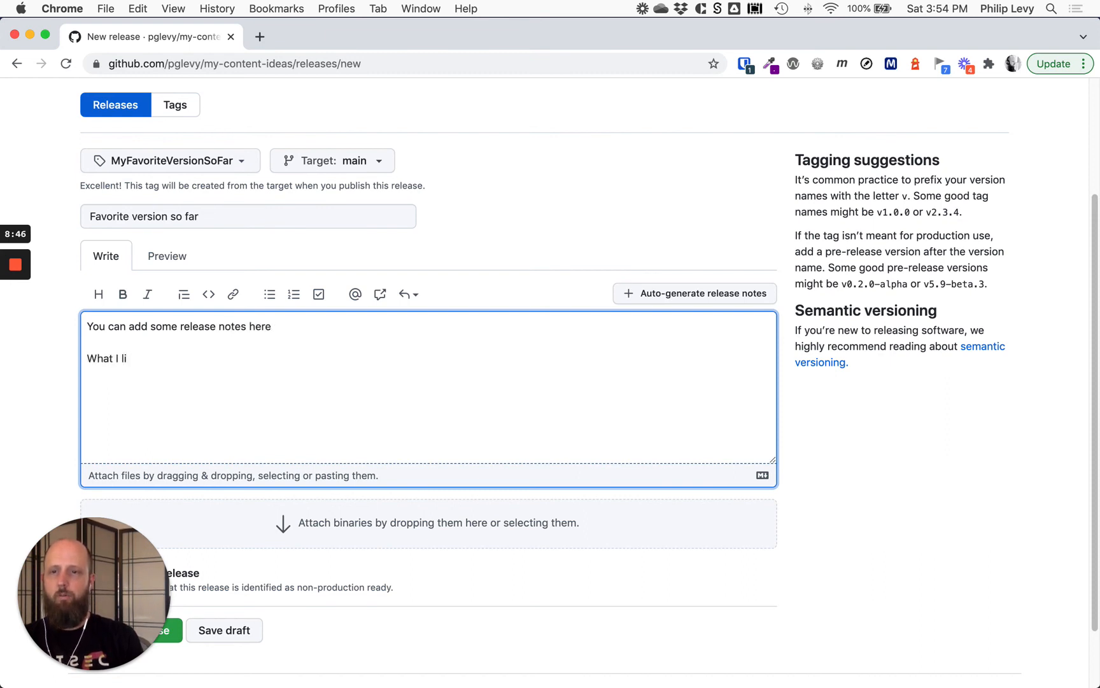
pyautogui.write('ke: - this')
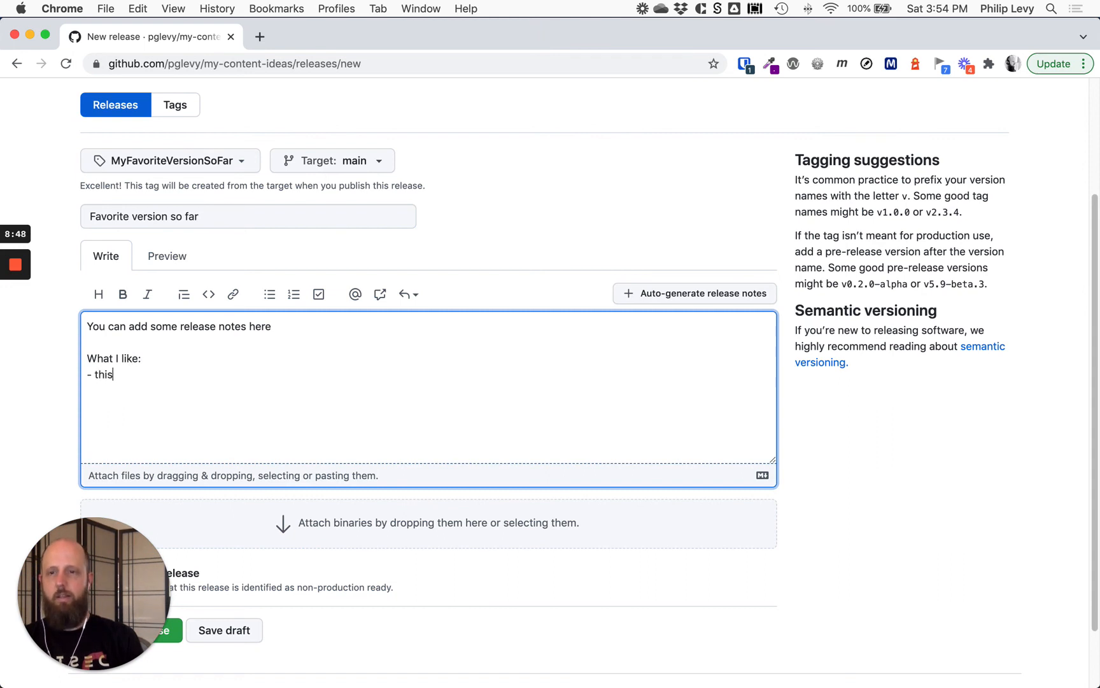
pyautogui.press('Return')
pyautogui.write('that')
pyautogui.press('Return')
pyautogui.write('the other thing')
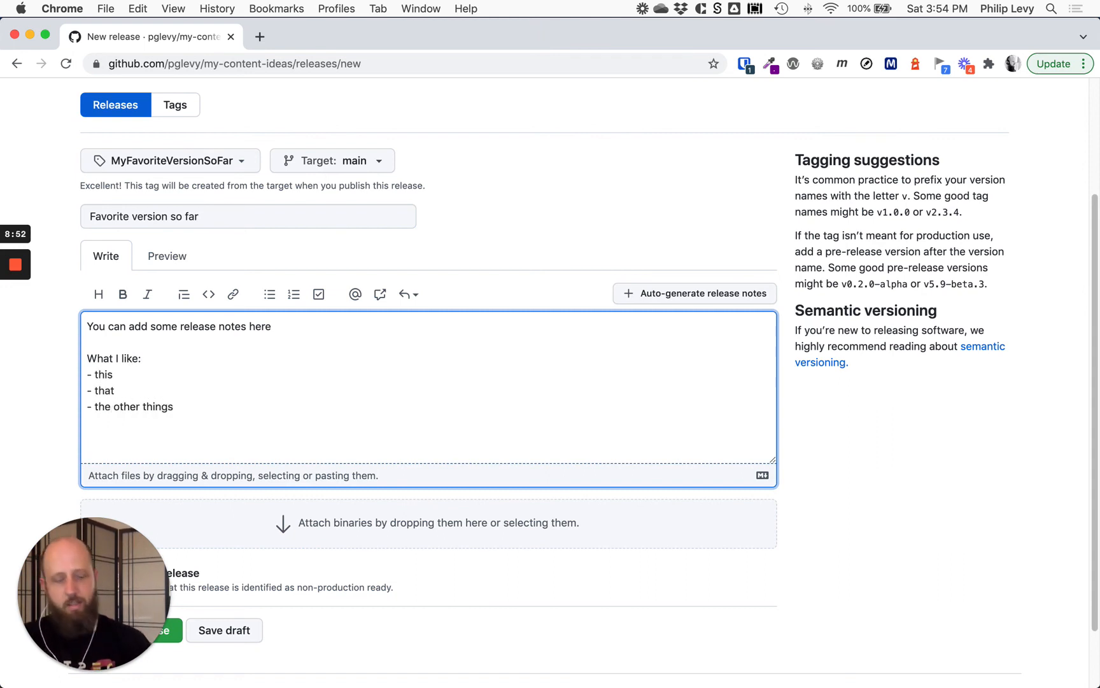
# Publish the release without marking it as a pre-release.
pyautogui.scroll(-1, 250, 352)
pyautogui.scroll(-1, 249, 352)
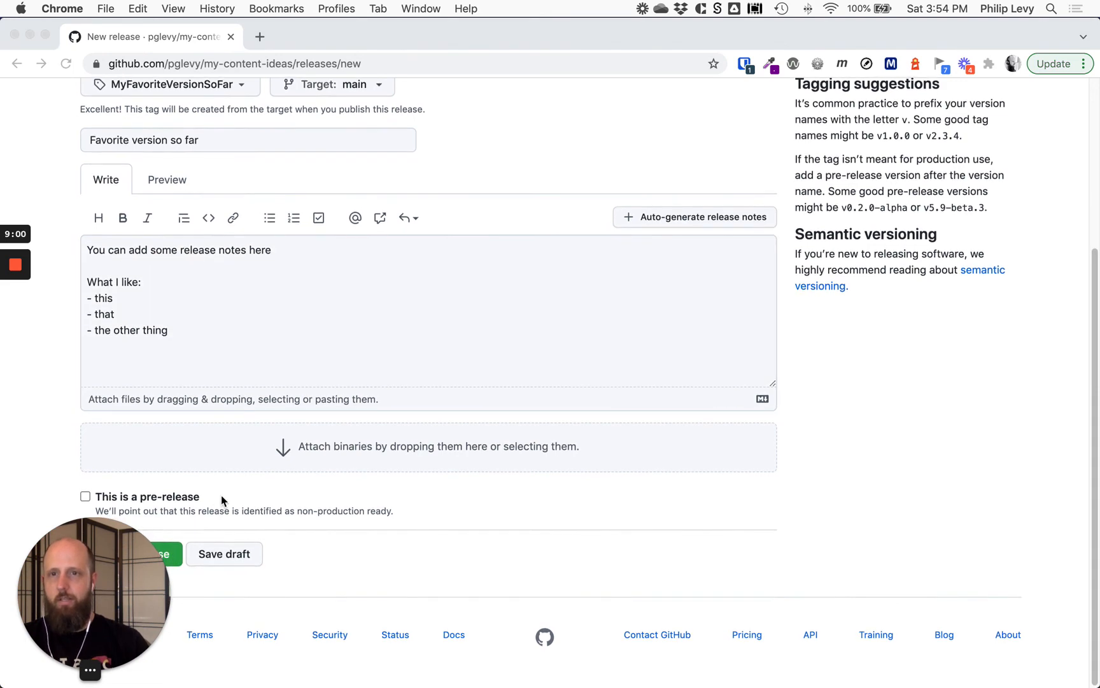
pyautogui.click(414, 40)
pyautogui.moveTo(420, 39); pyautogui.dragTo(493, 36)
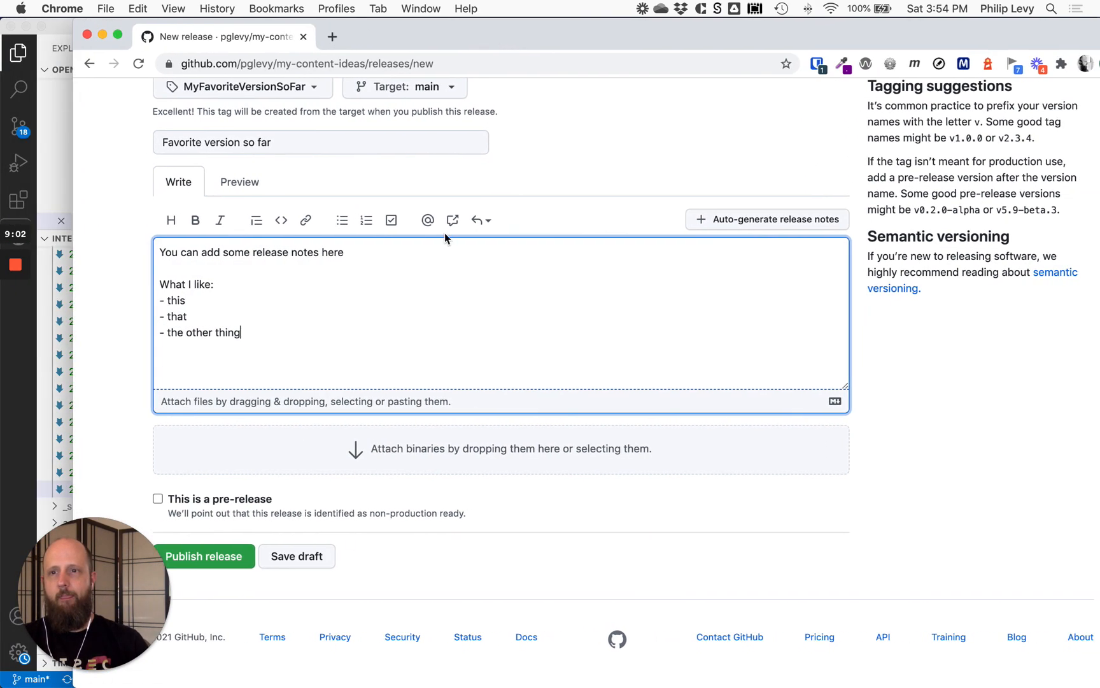
pyautogui.click(205, 557)
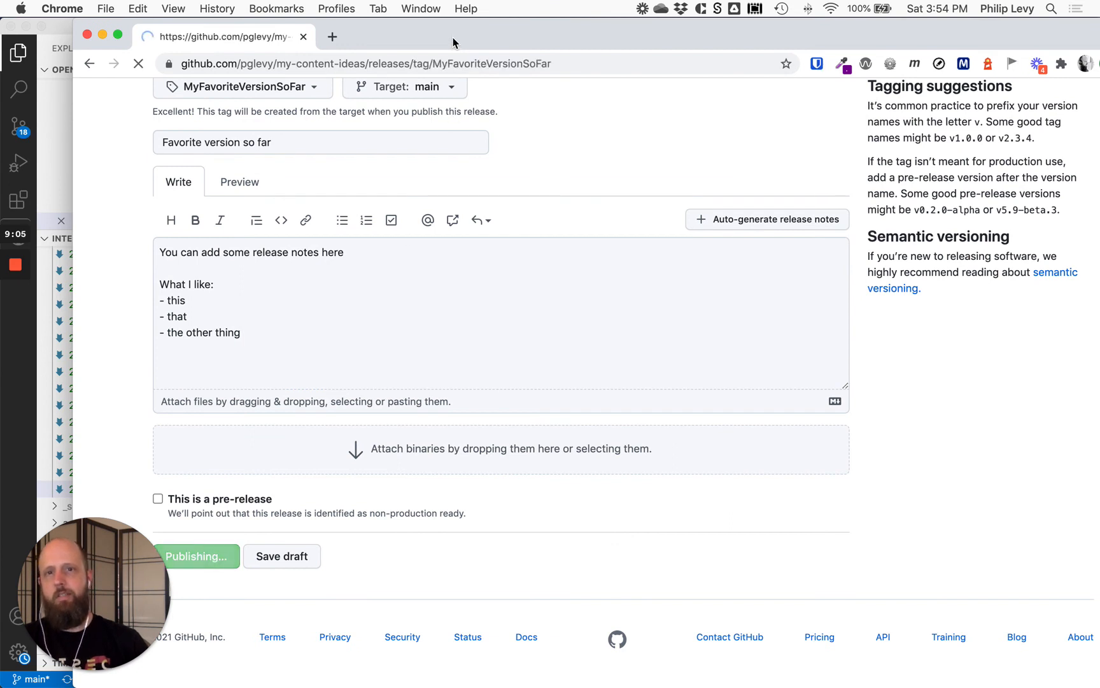
pyautogui.moveTo(526, 37); pyautogui.dragTo(453, 37)
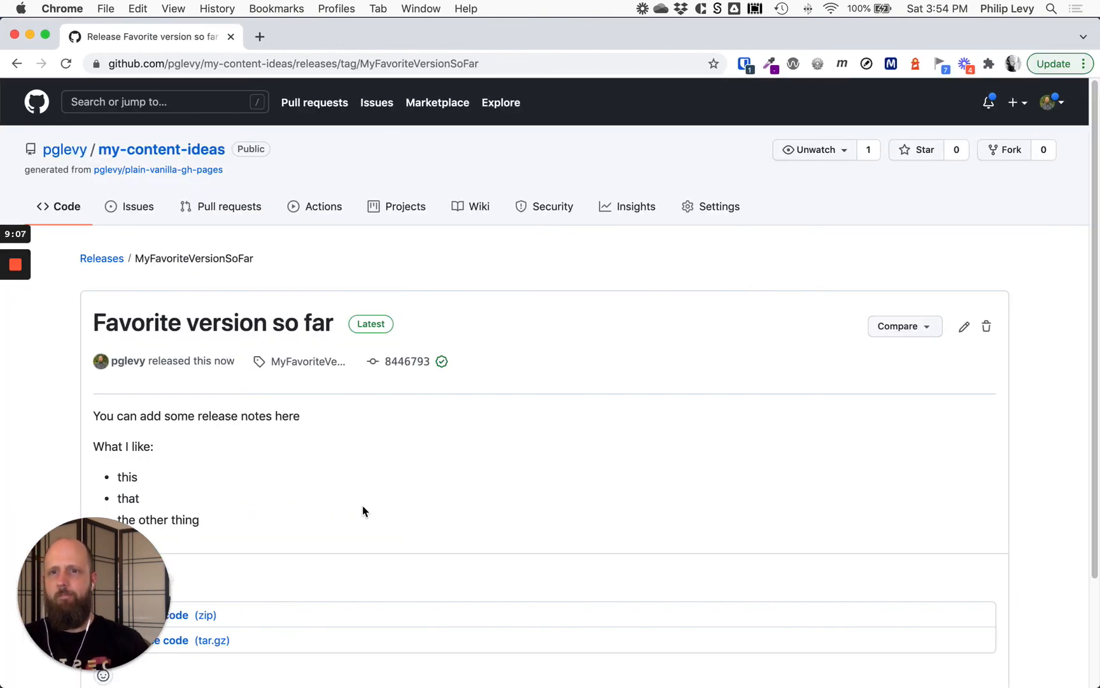
# Examine the published release's notes, tag and source code assets, including its entry in the repository's releases list.
pyautogui.scroll(-2, 357, 446)
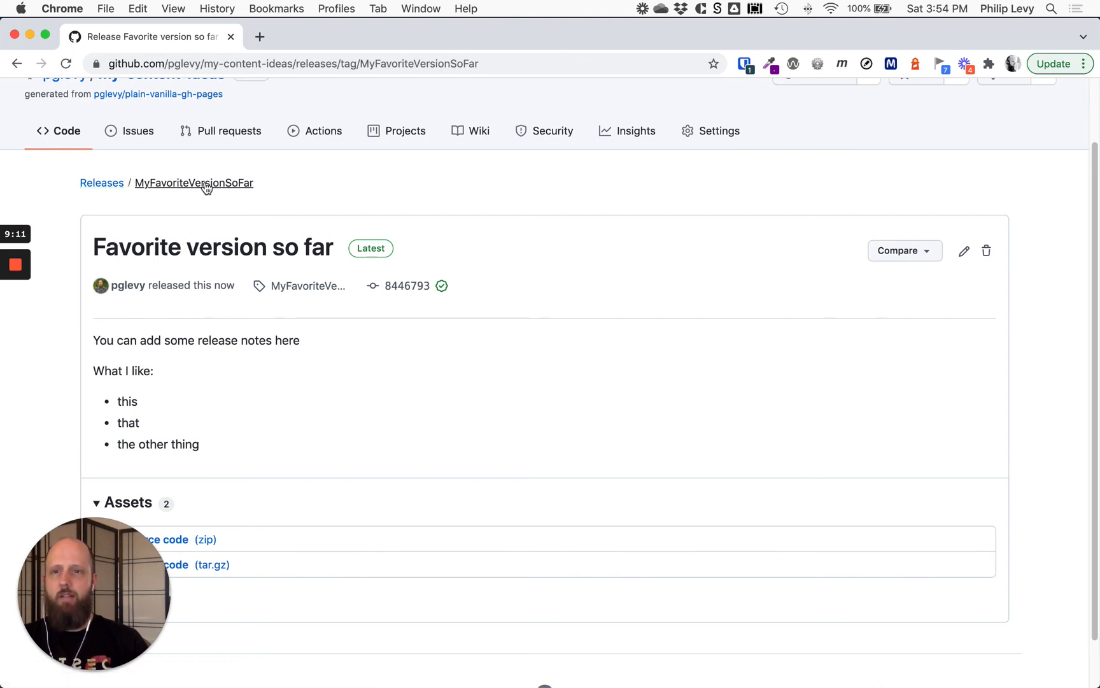
pyautogui.scroll(-2, 235, 307)
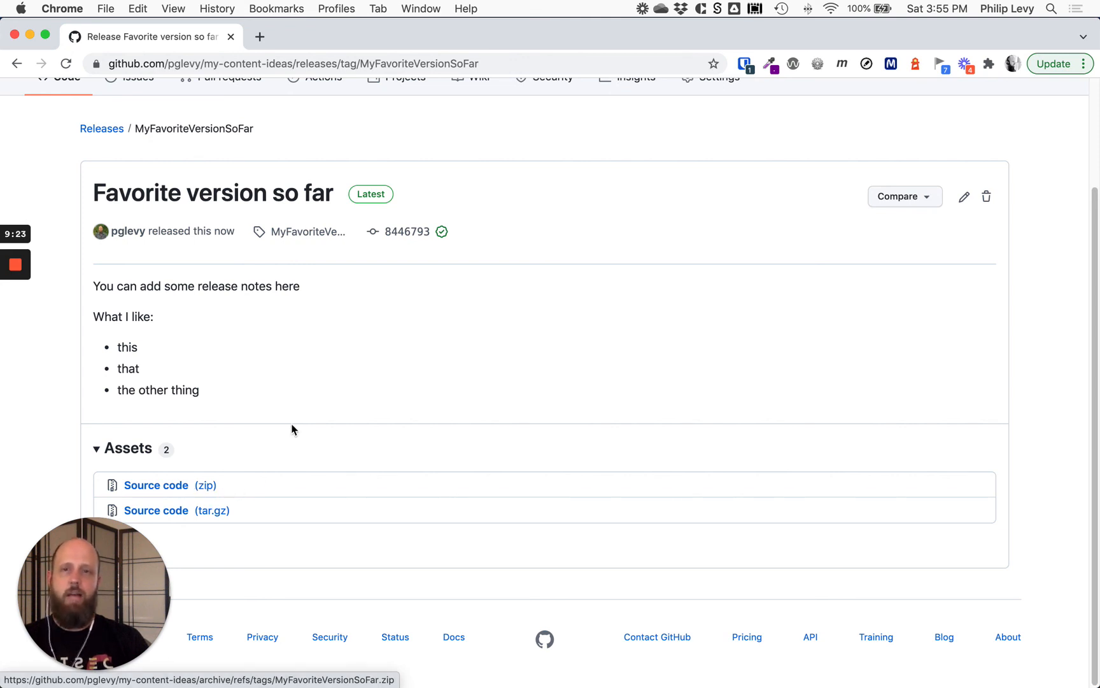
pyautogui.scroll(2, 297, 383)
pyautogui.scroll(1, 297, 382)
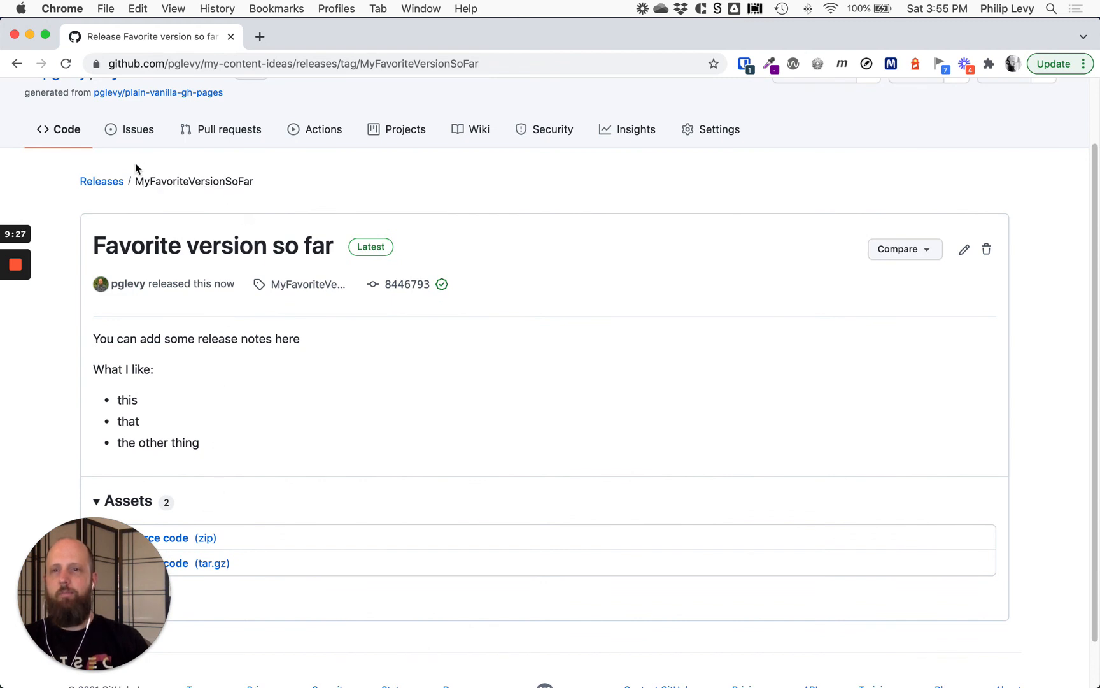
pyautogui.click(105, 183)
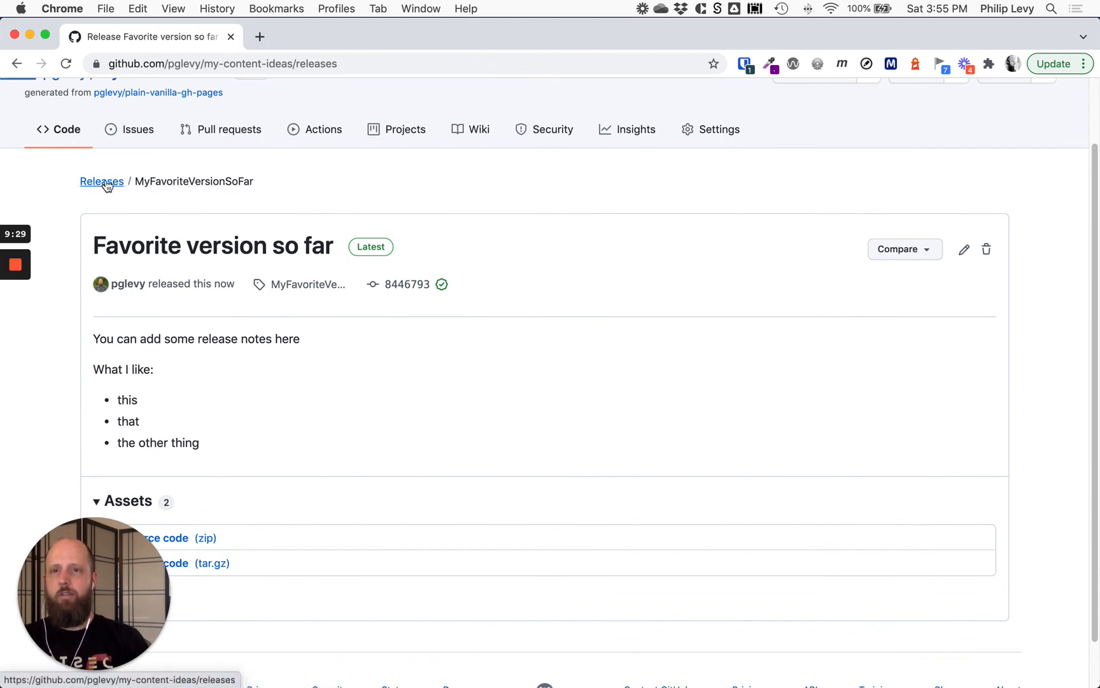
pyautogui.scroll(-4, 254, 296)
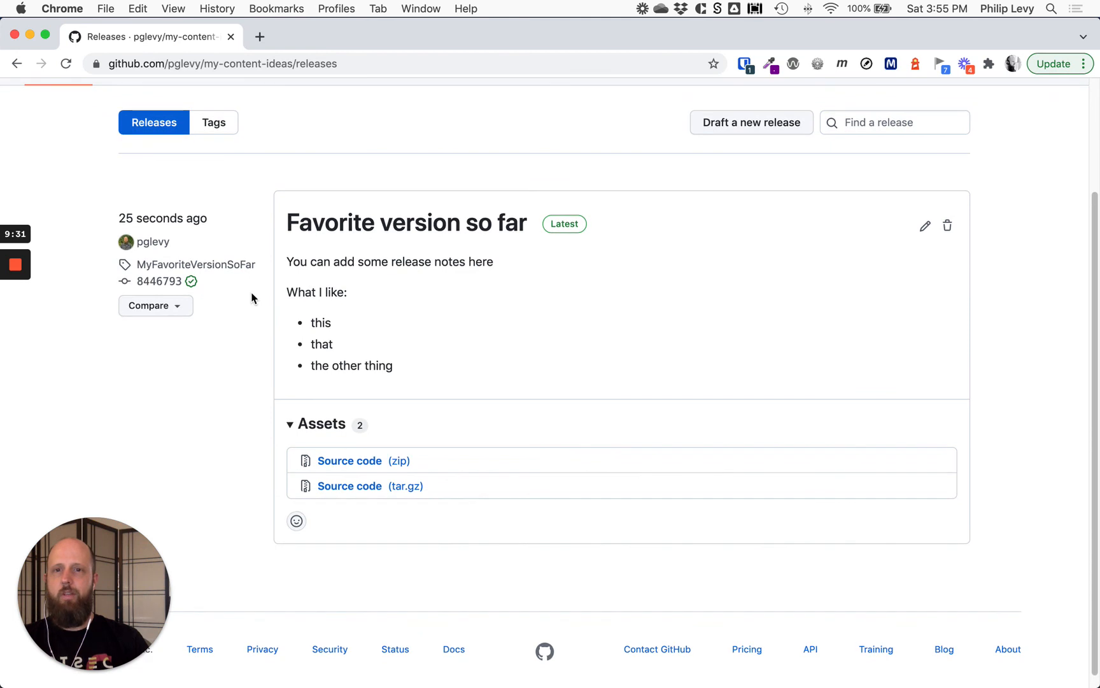
pyautogui.scroll(1, 251, 297)
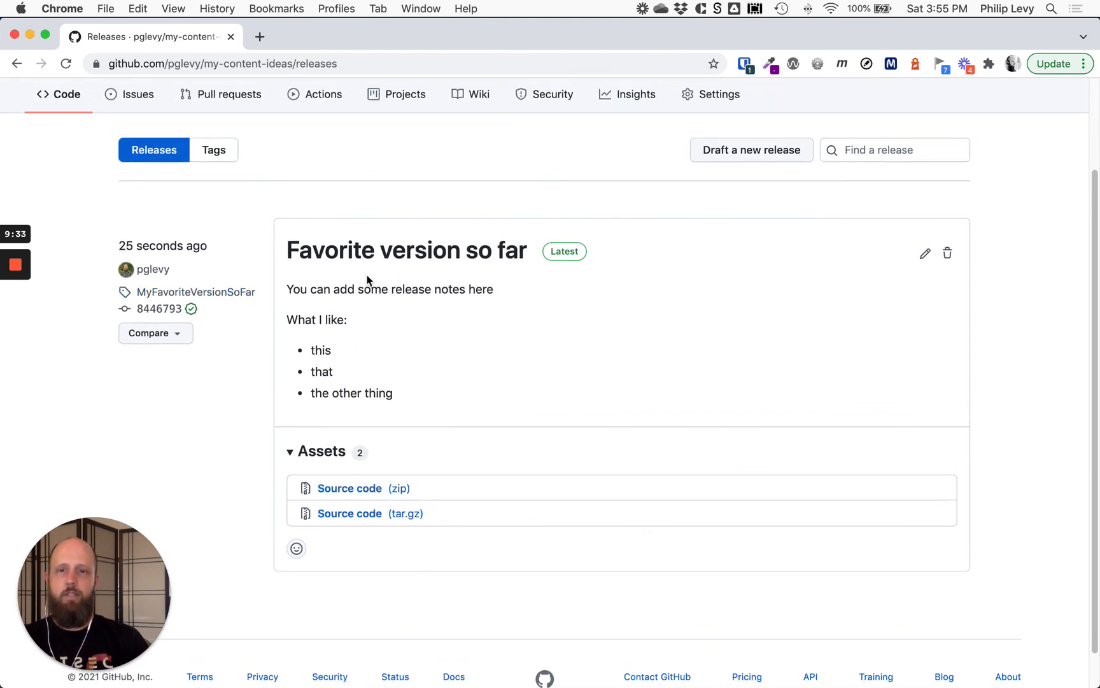
pyautogui.scroll(1, 289, 377)
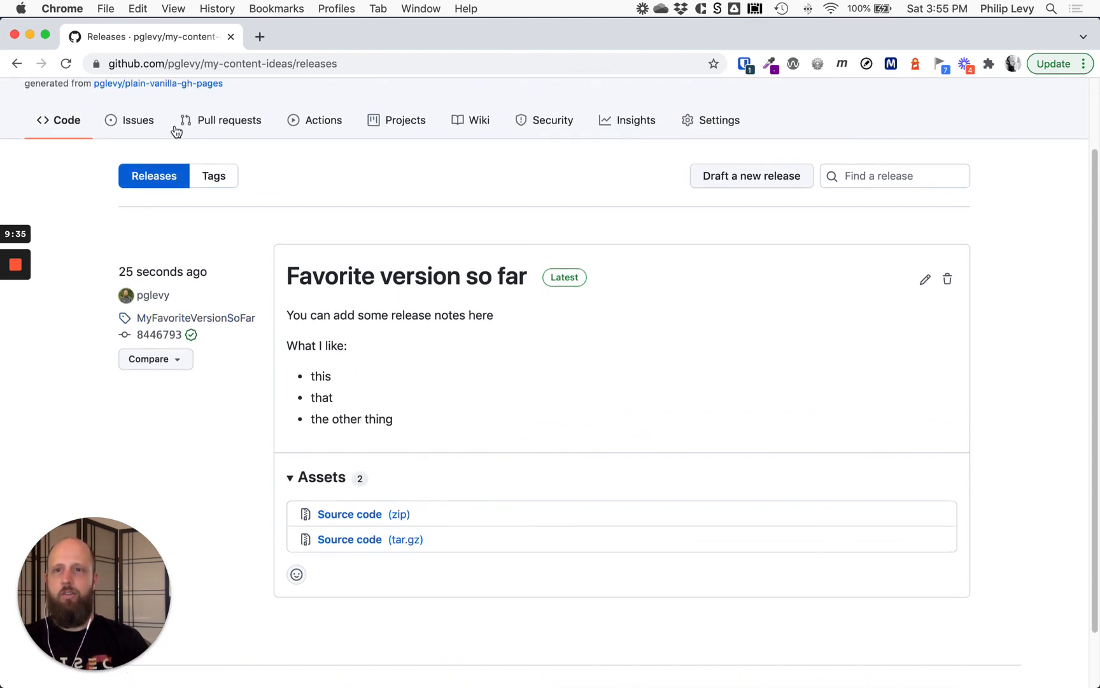
# Return to the repository's code and switch from the MyFavoriteVersionSoFar tag to the main branch.
pyautogui.click(70, 125)
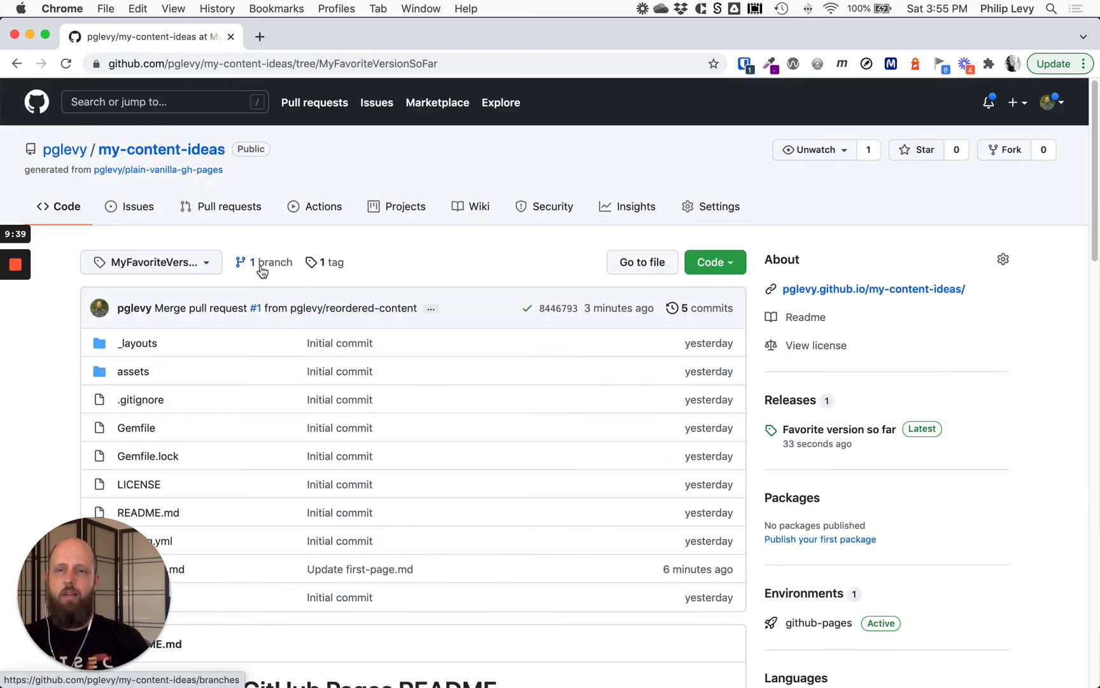
pyautogui.scroll(-1, 363, 273)
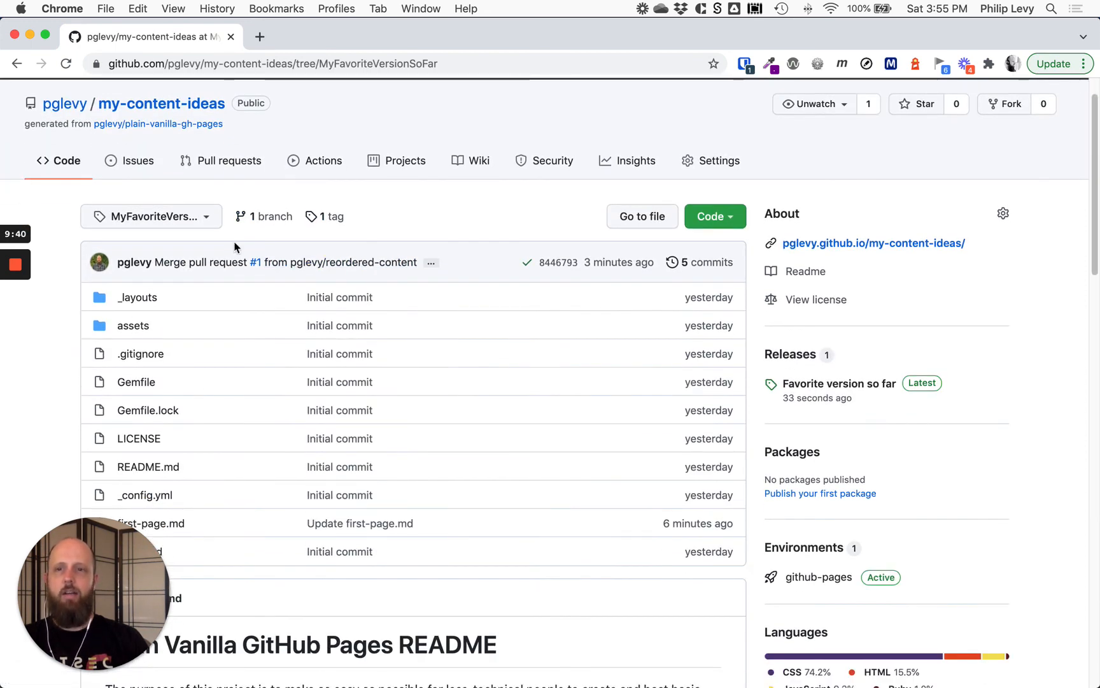
pyautogui.click(209, 219)
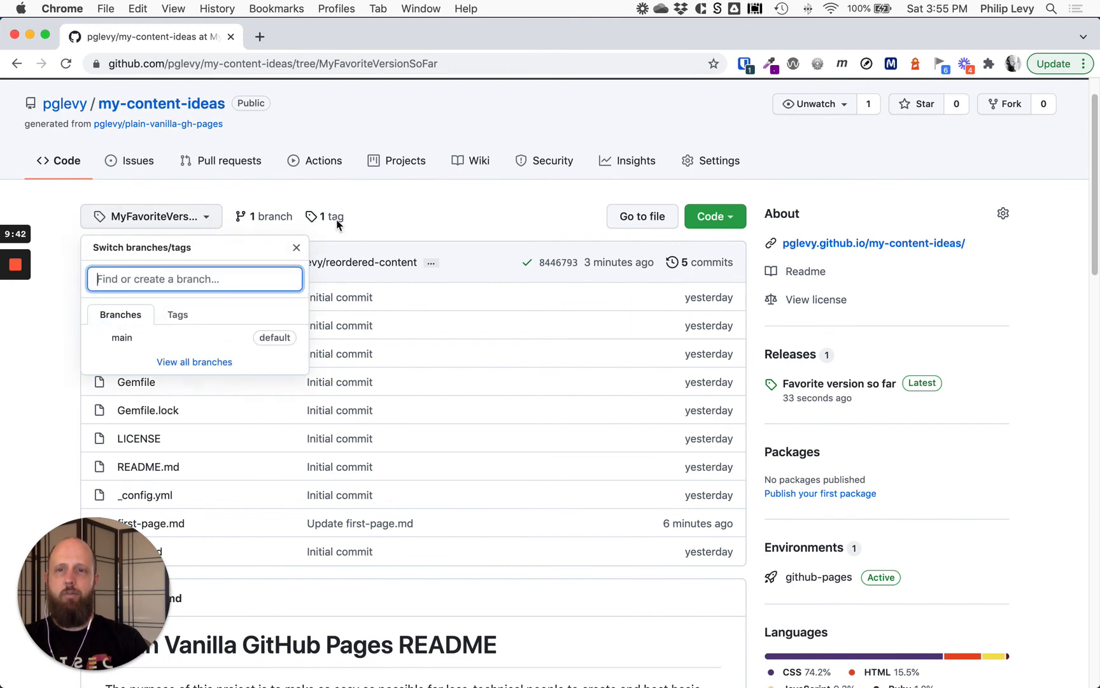
pyautogui.click(126, 338)
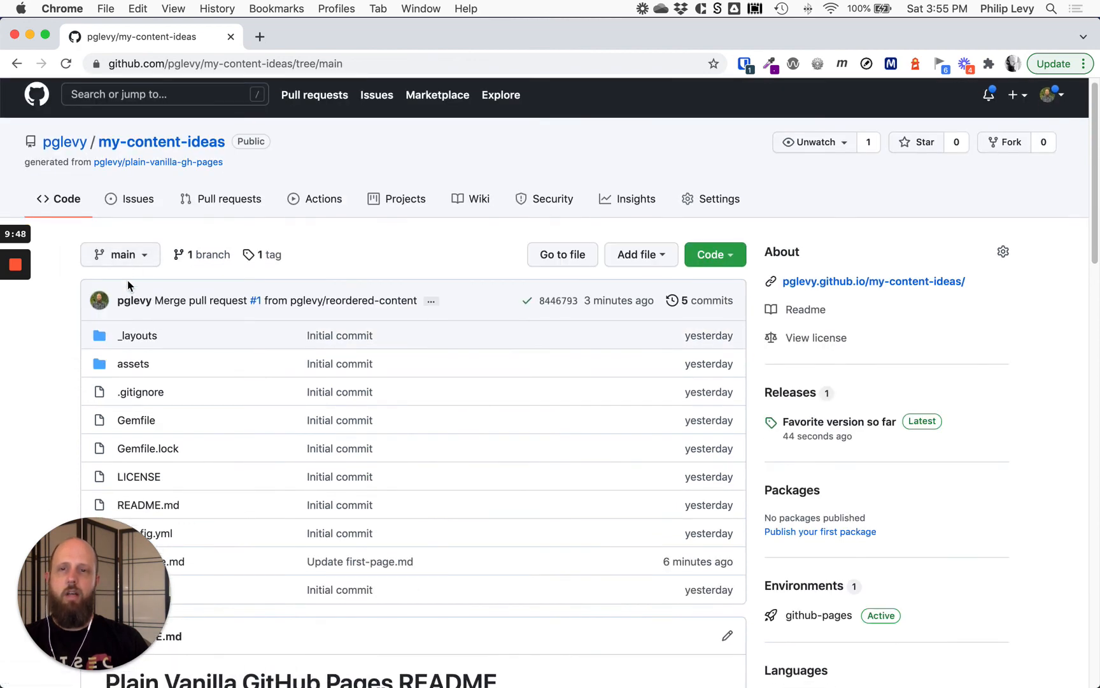
# Open first-page.md for editing and add the line "Change after release" below the list, separated by a blank line.
pyautogui.scroll(-1, 127, 280)
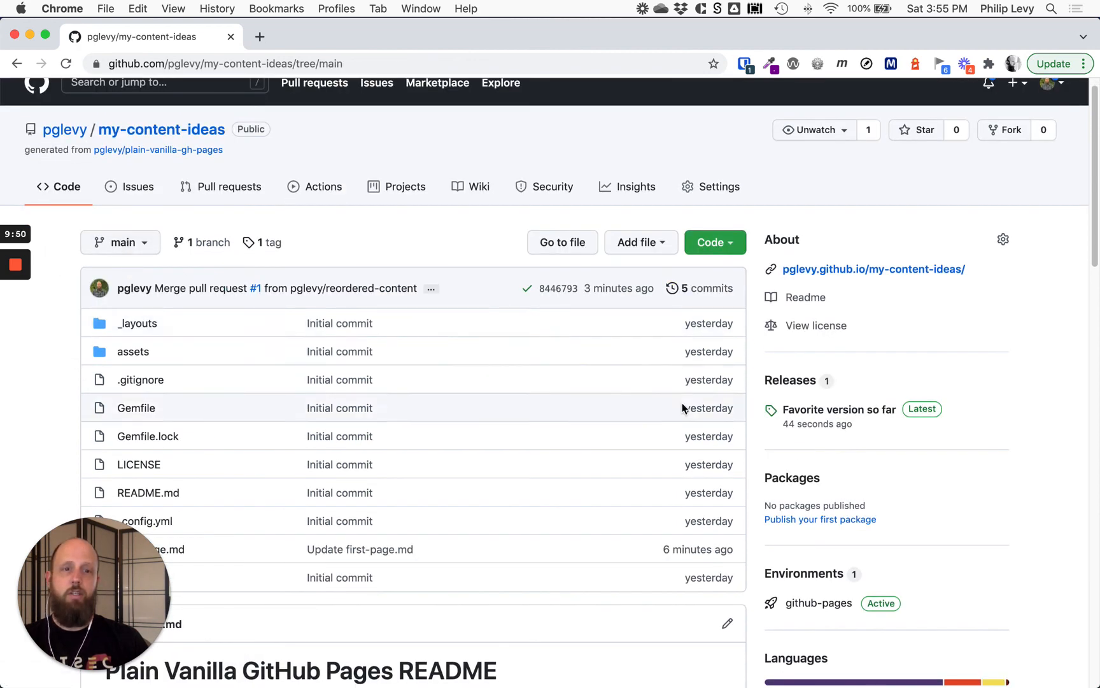
pyautogui.scroll(-4, 681, 411)
pyautogui.click(171, 415)
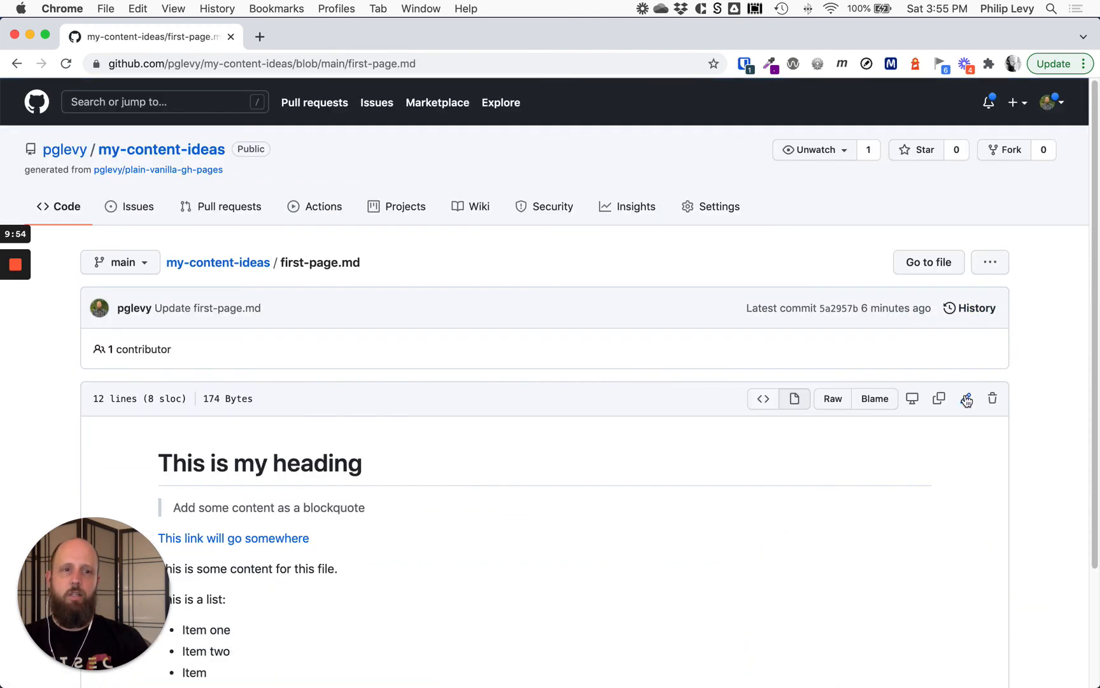
pyautogui.click(966, 399)
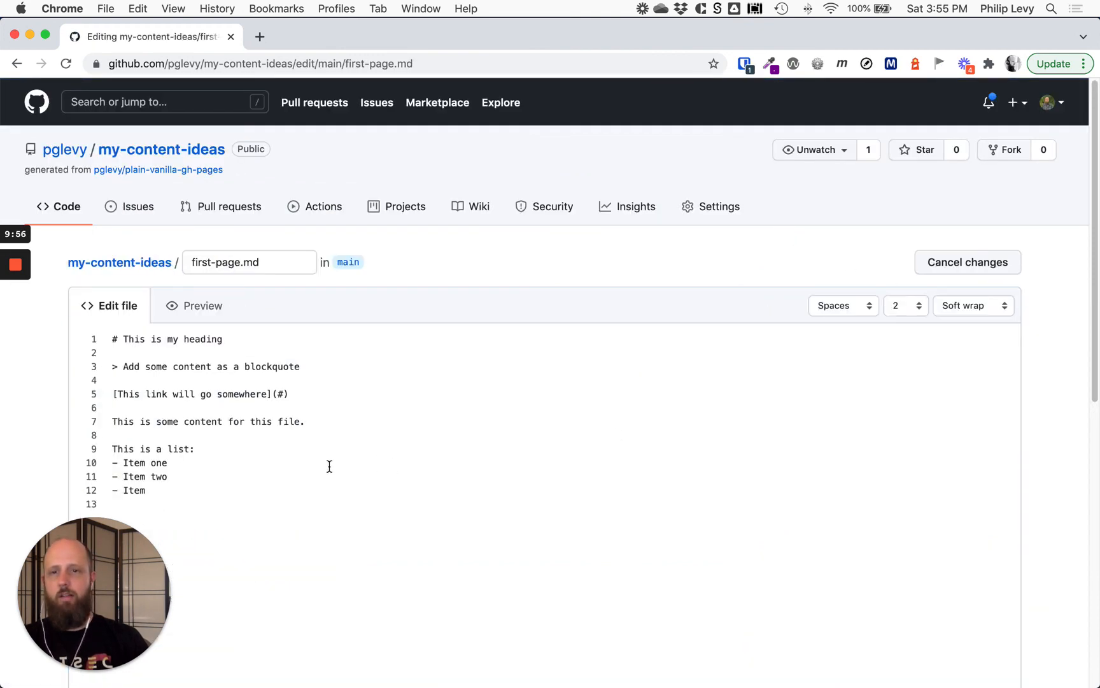
pyautogui.scroll(-8, 329, 466)
pyautogui.press('Return')
pyautogui.press('Return')
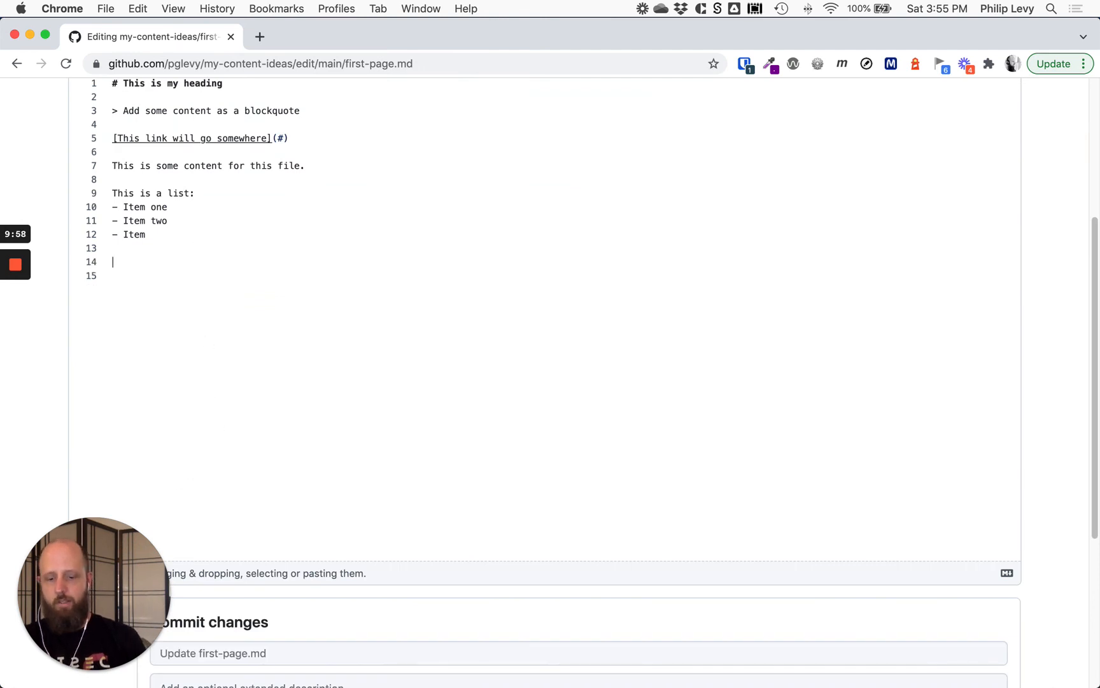
pyautogui.write('Change after release')
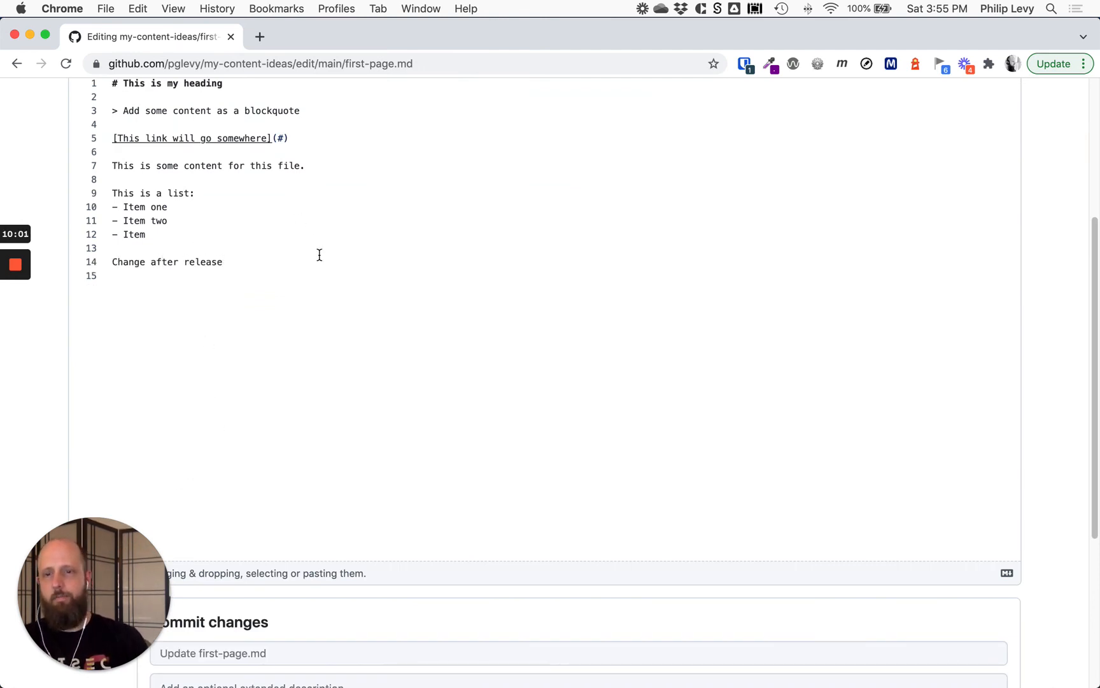
# Commit the edit directly to the main branch with the message "change after release".
pyautogui.scroll(-5, 320, 255)
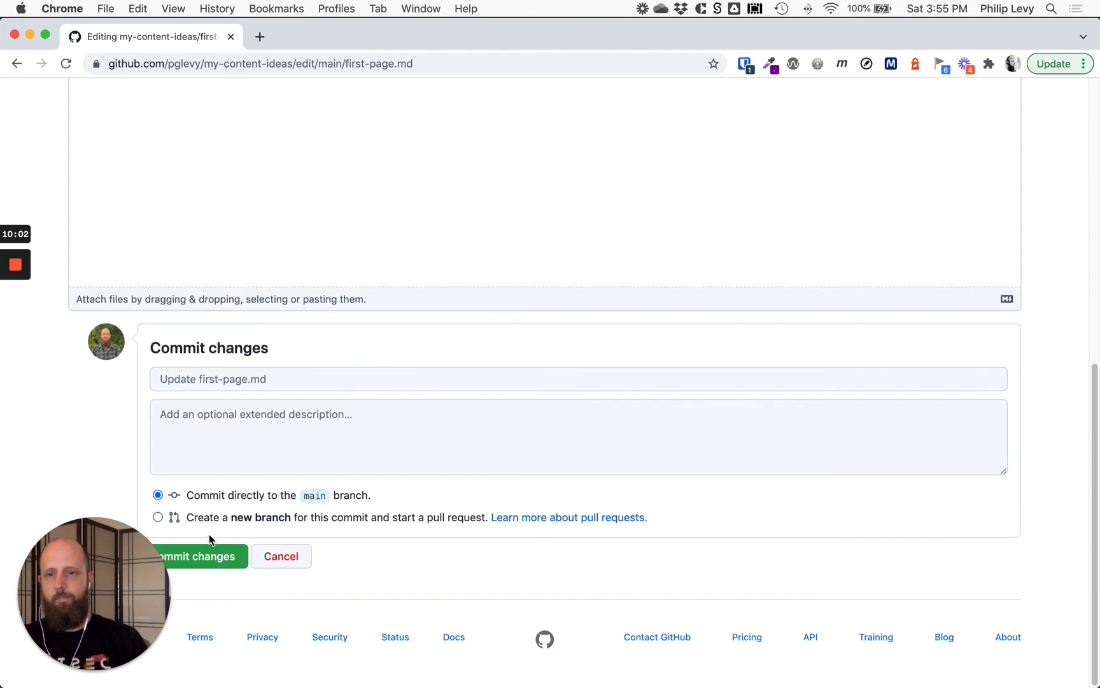
pyautogui.click(230, 380)
pyautogui.write('change')
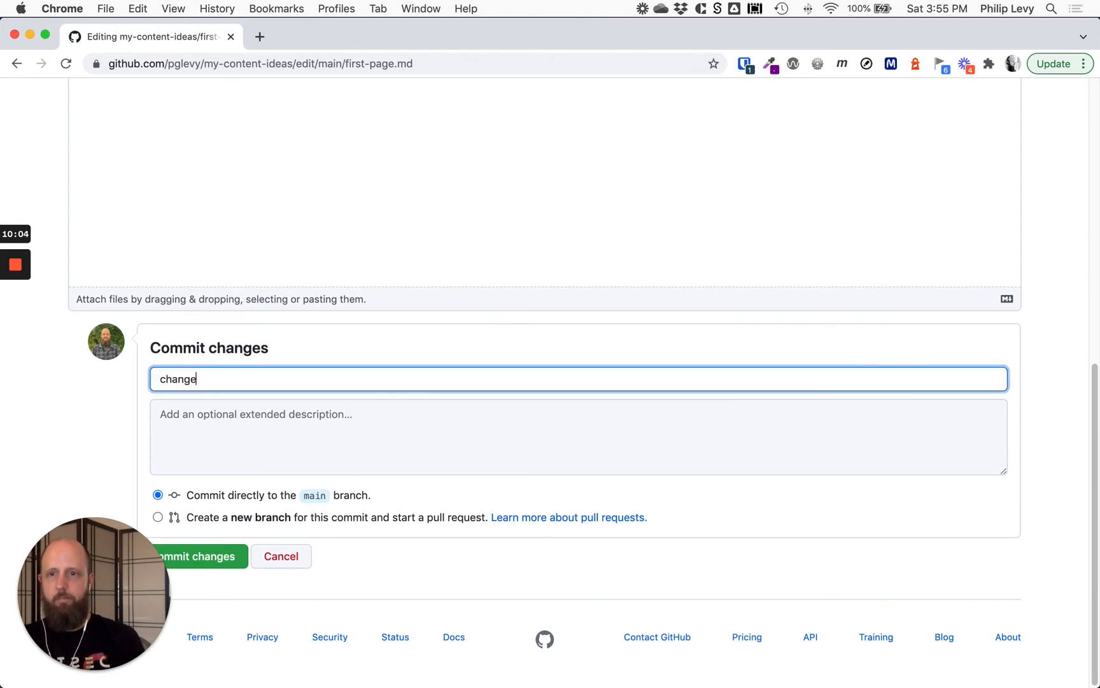
pyautogui.write(' after rel')
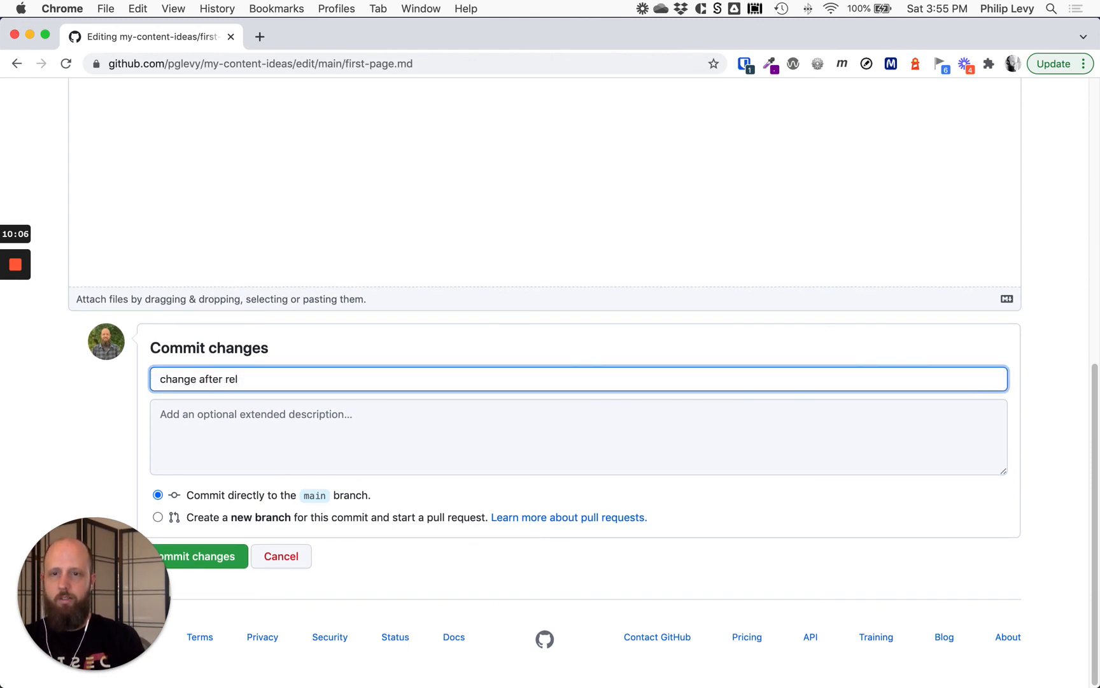
pyautogui.write('ease')
pyautogui.click(233, 563)
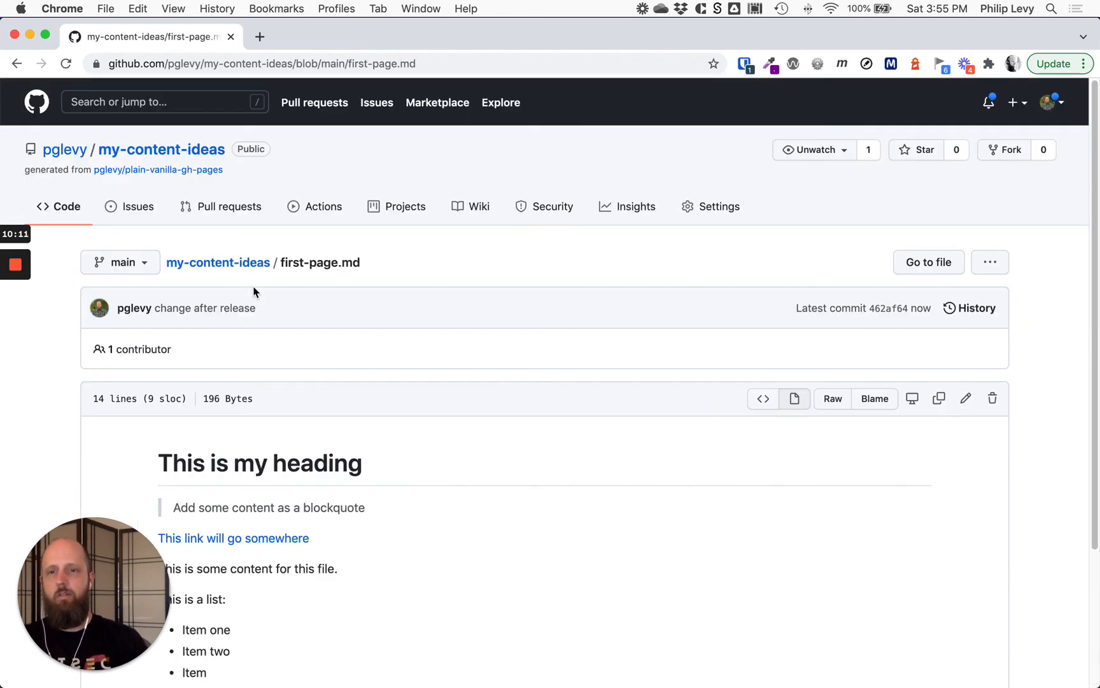
# Review the commit history of the main branch from the repository's main page.
pyautogui.click(77, 214)
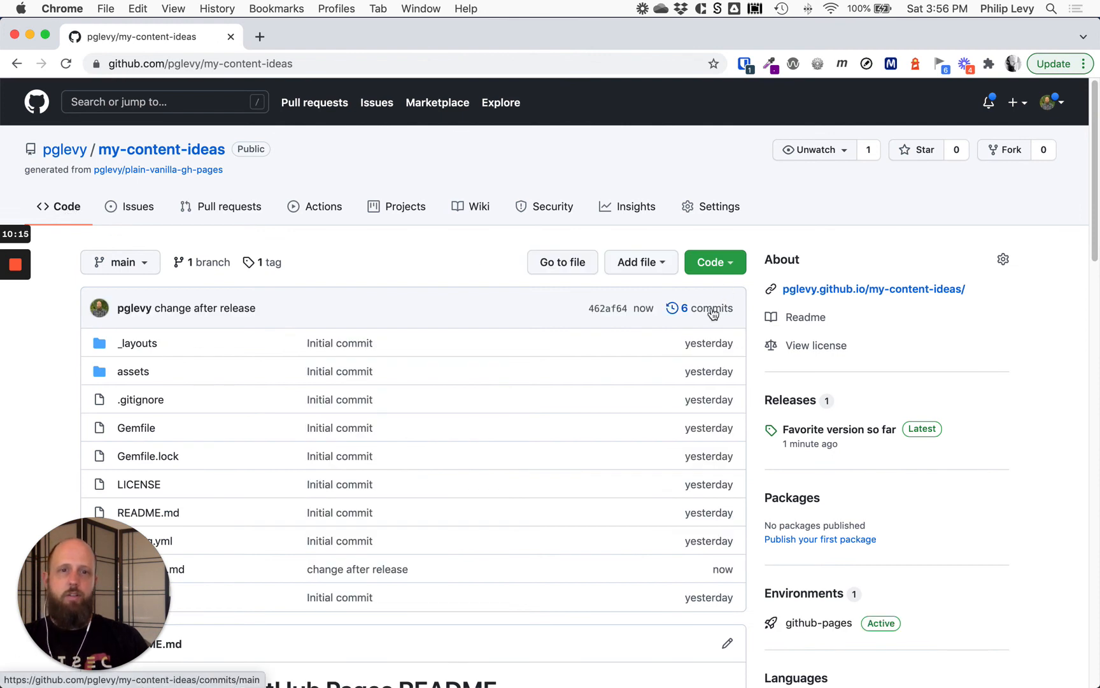
pyautogui.click(711, 310)
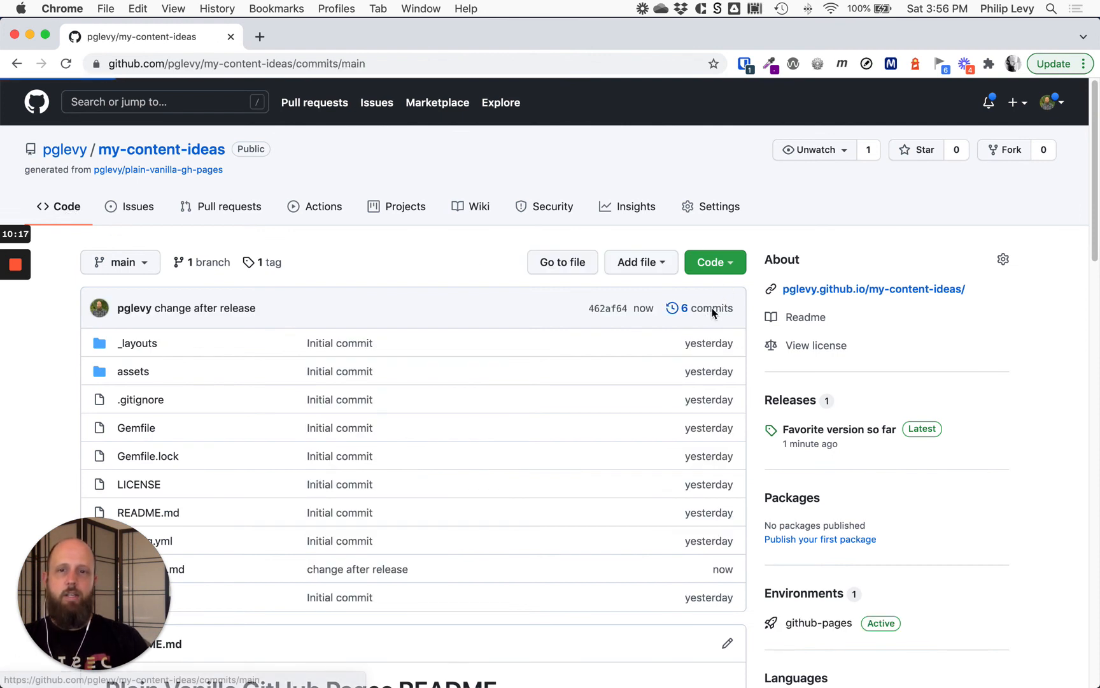
pyautogui.scroll(-1, 305, 358)
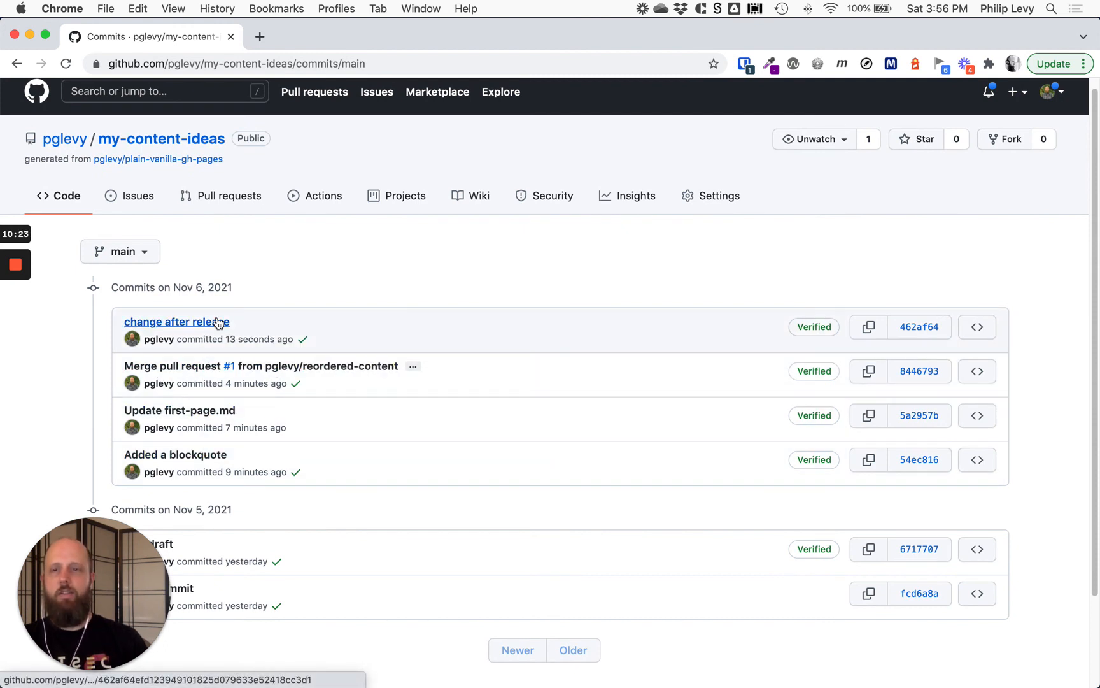
# Show the commit history of the MyFavoriteVersionSoFar tag instead of the main branch.
pyautogui.click(148, 252)
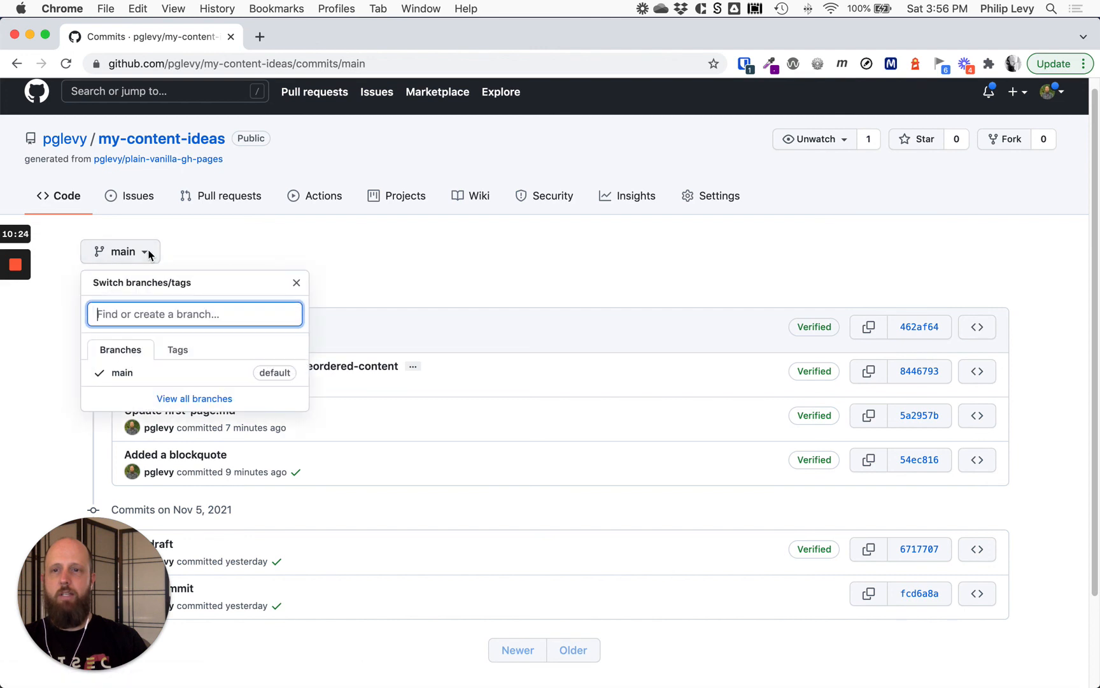
pyautogui.click(179, 350)
pyautogui.click(178, 370)
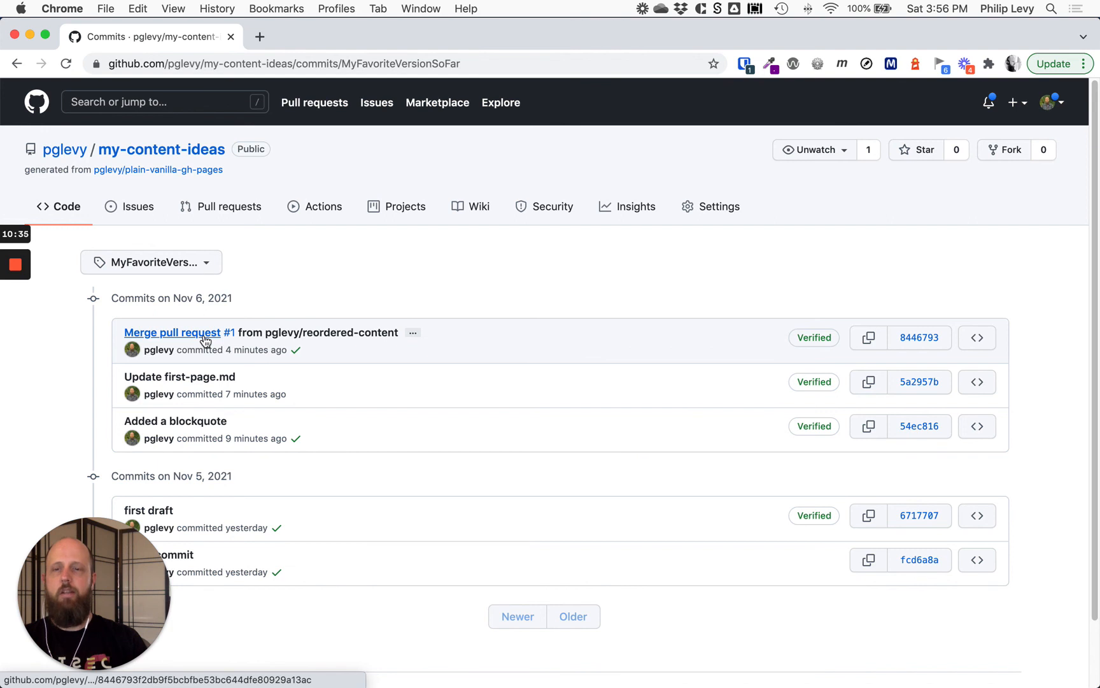
# Switch the commit history back to the main branch and return to the repository's main page.
pyautogui.click(185, 263)
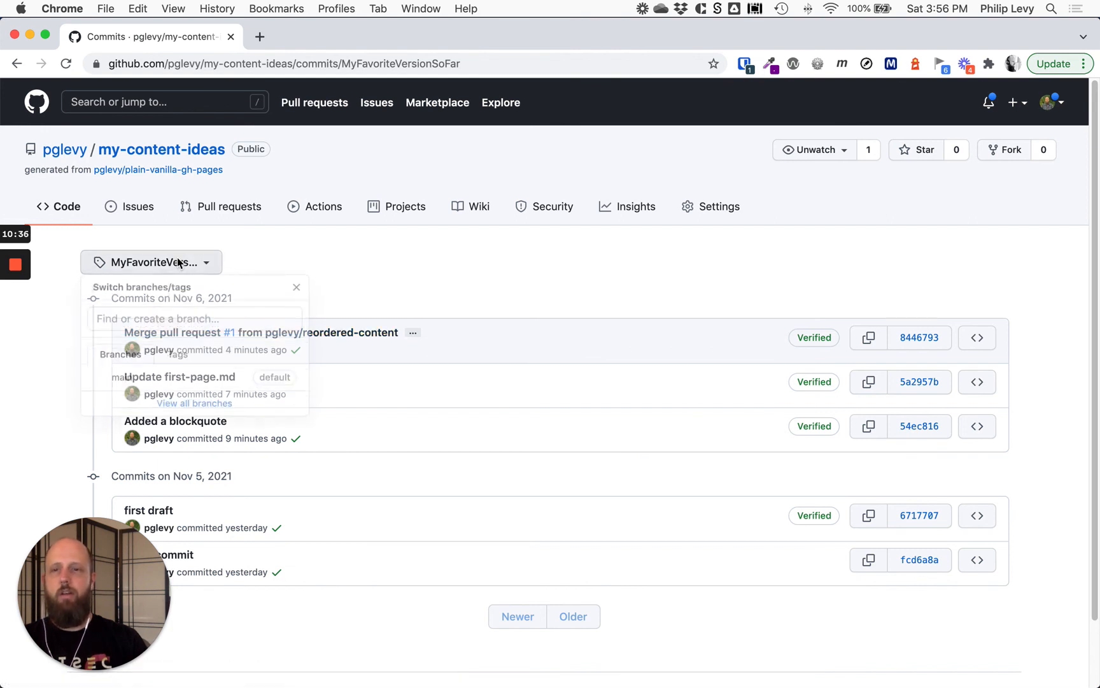
pyautogui.click(110, 382)
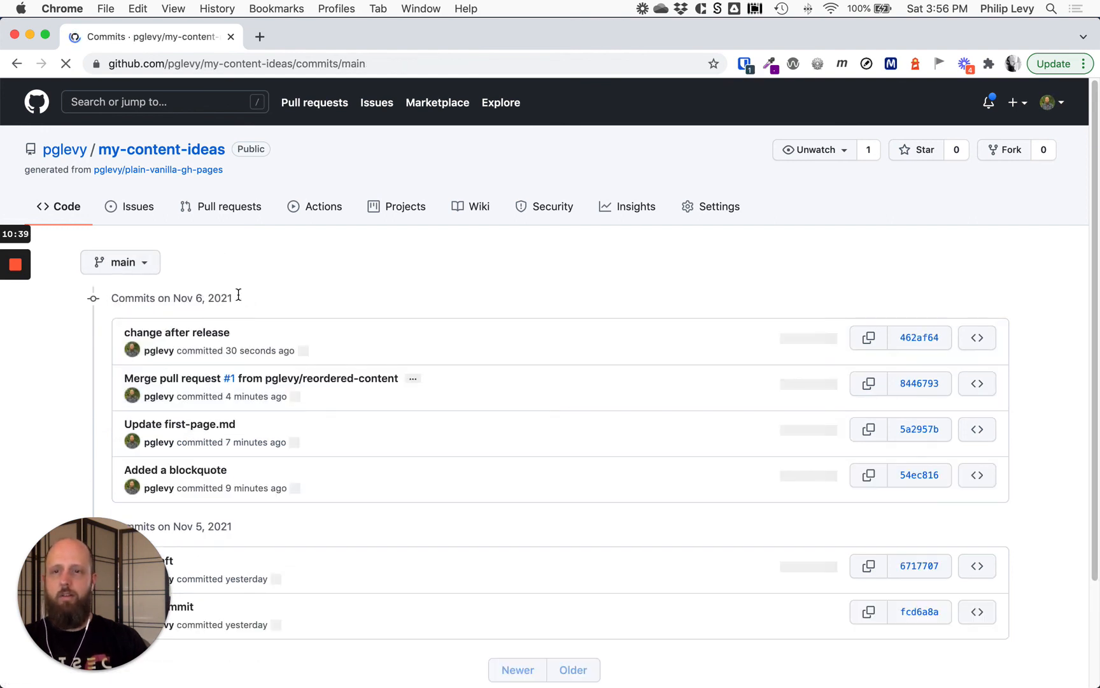
pyautogui.click(72, 211)
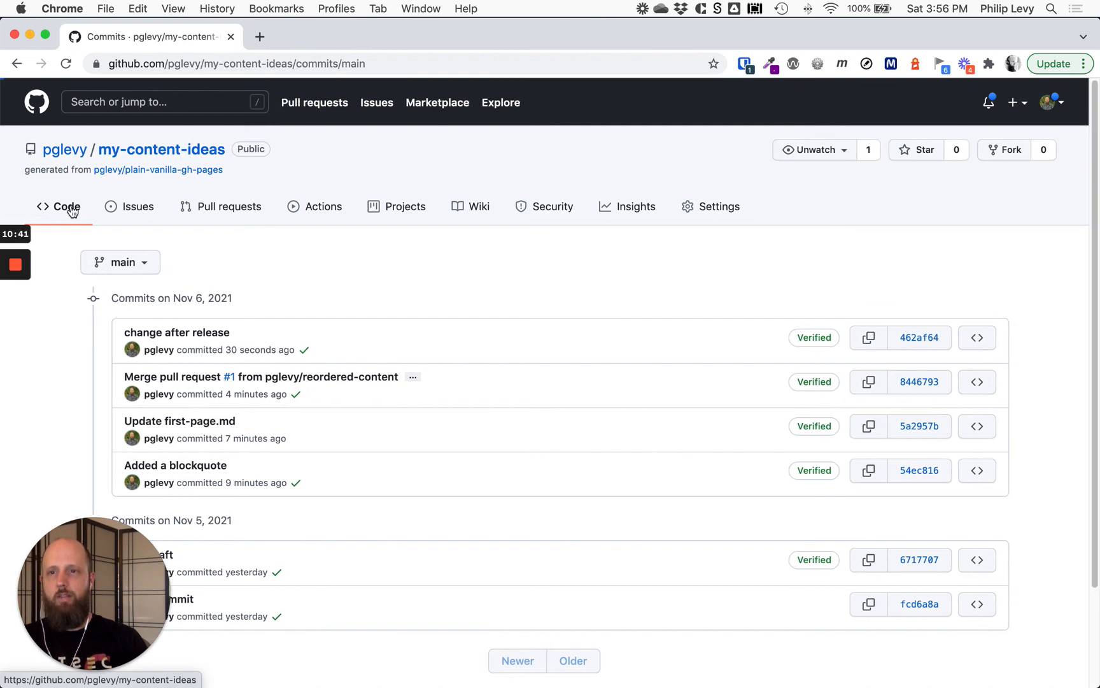